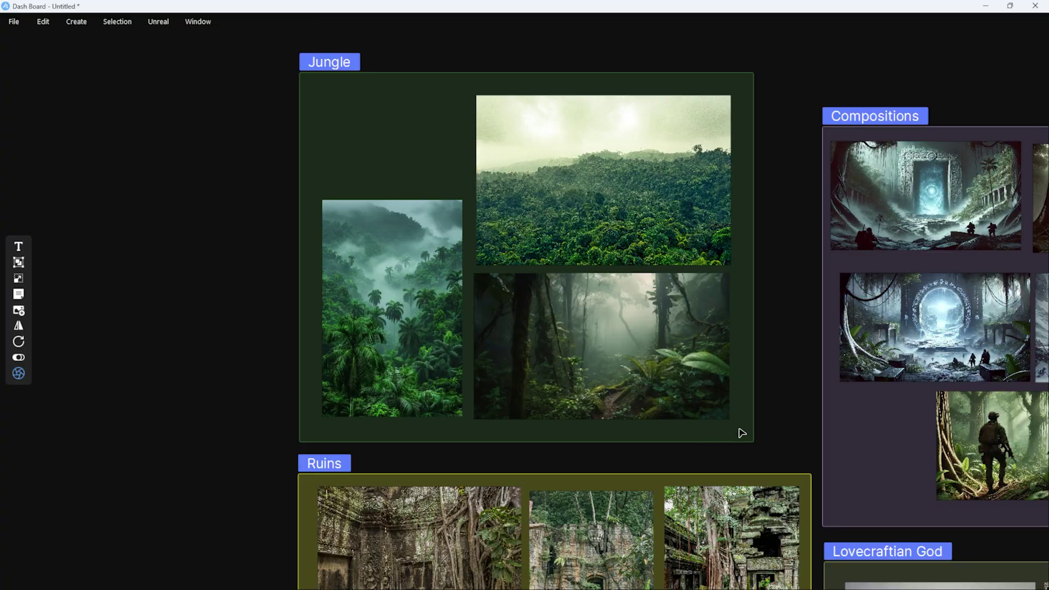
drag(742, 433, 737, 183)
scroll(404, 283, up, 5)
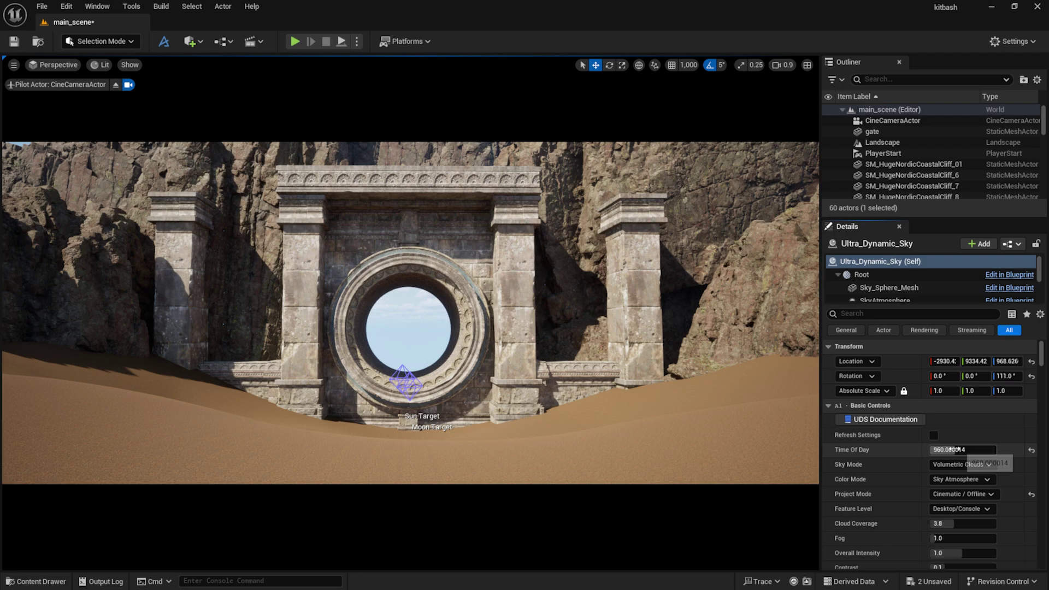
Adjust the dynamic sky's Time Of Day and fine-tune the Angle Mask of the Surface Scatter on the cliffs.
drag(953, 450, 965, 449)
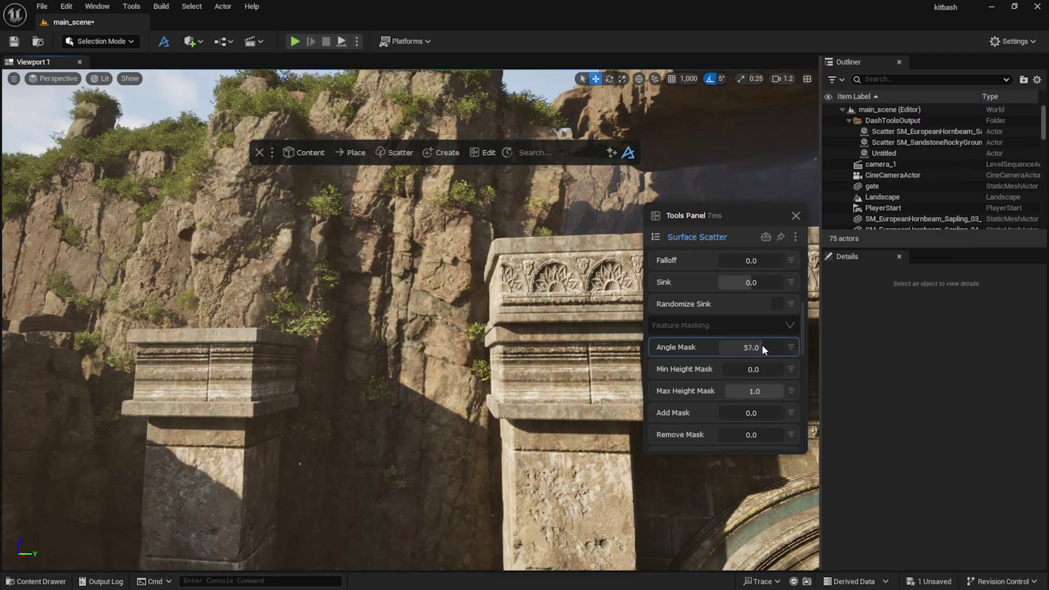
drag(762, 344, 766, 348)
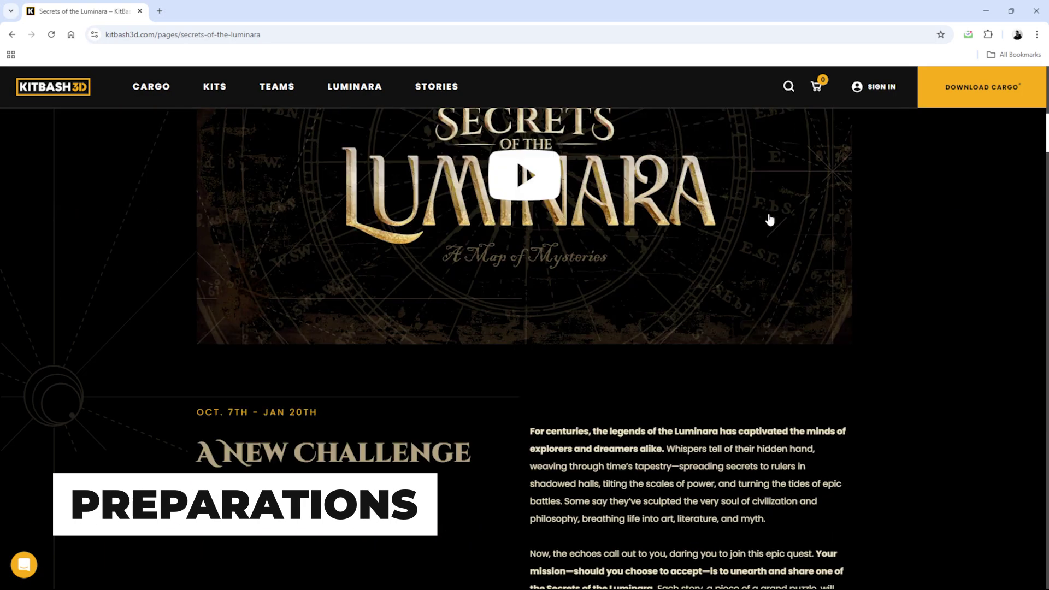
Look through the Secrets of the Luminara challenge page and its submission instructions.
scroll(768, 213, down, 20)
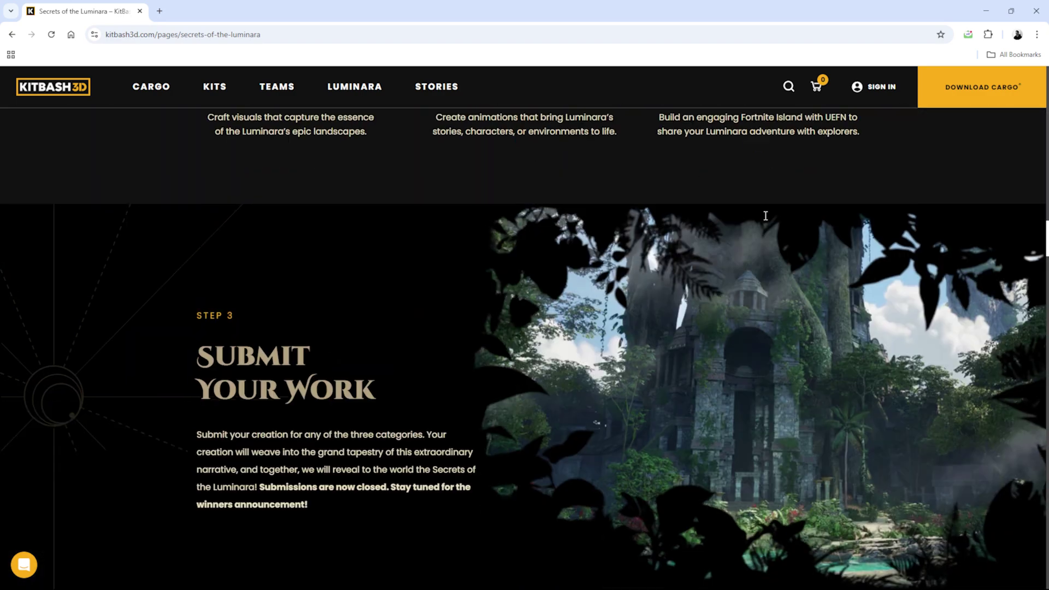
scroll(765, 216, up, 8)
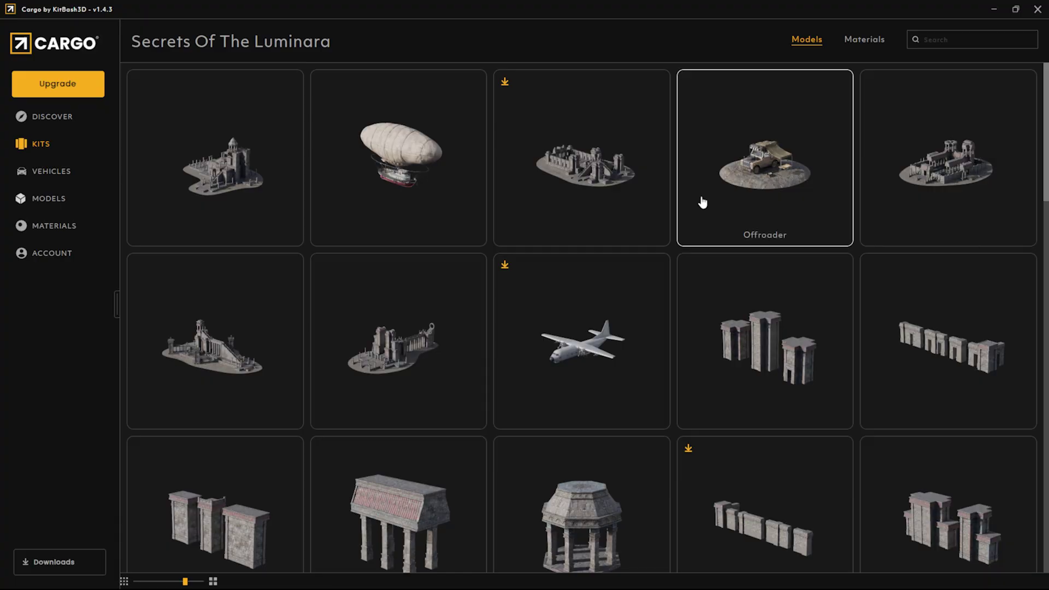
In Cargo, open the Portal model of the Secrets Of The Luminara kit and go through its enlarged preview images.
scroll(700, 202, down, 6)
click(951, 219)
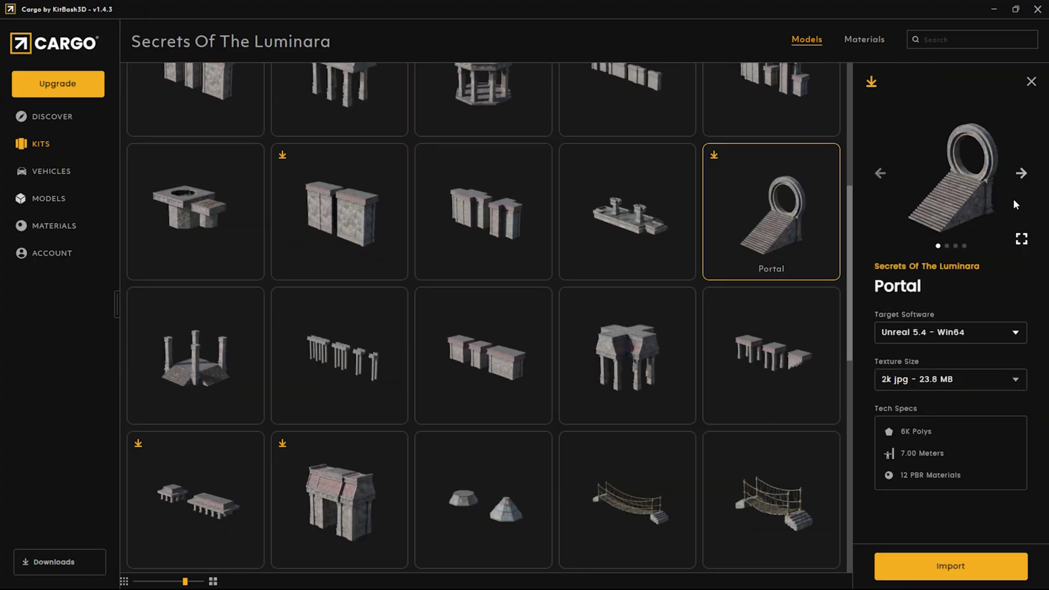
click(1020, 239)
click(1012, 262)
click(1013, 262)
click(1013, 262)
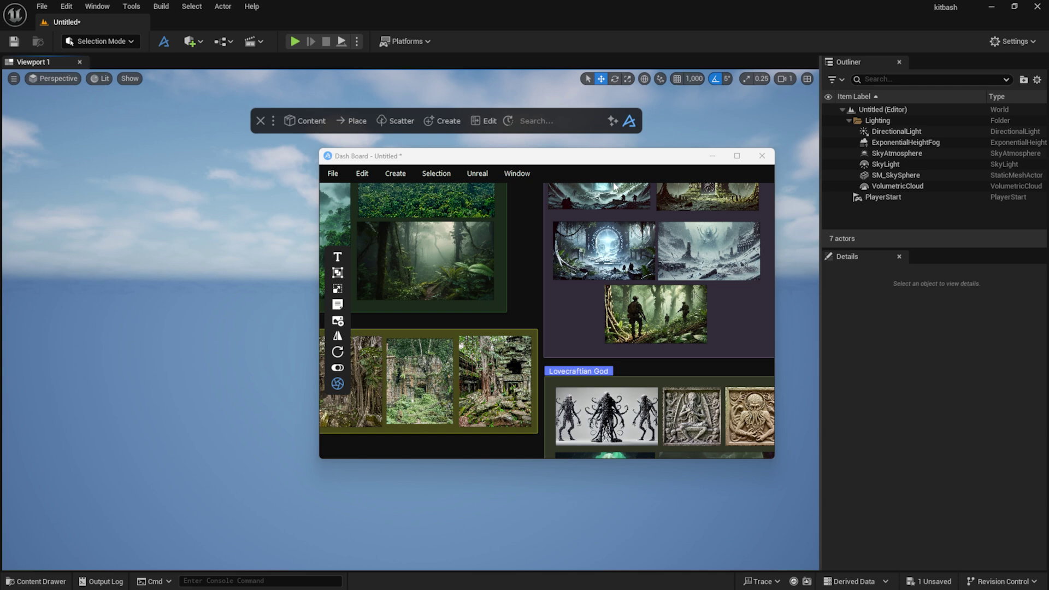
Maximize the Dash Board reference window and examine the images in the Jungle group.
drag(698, 162, 667, 160)
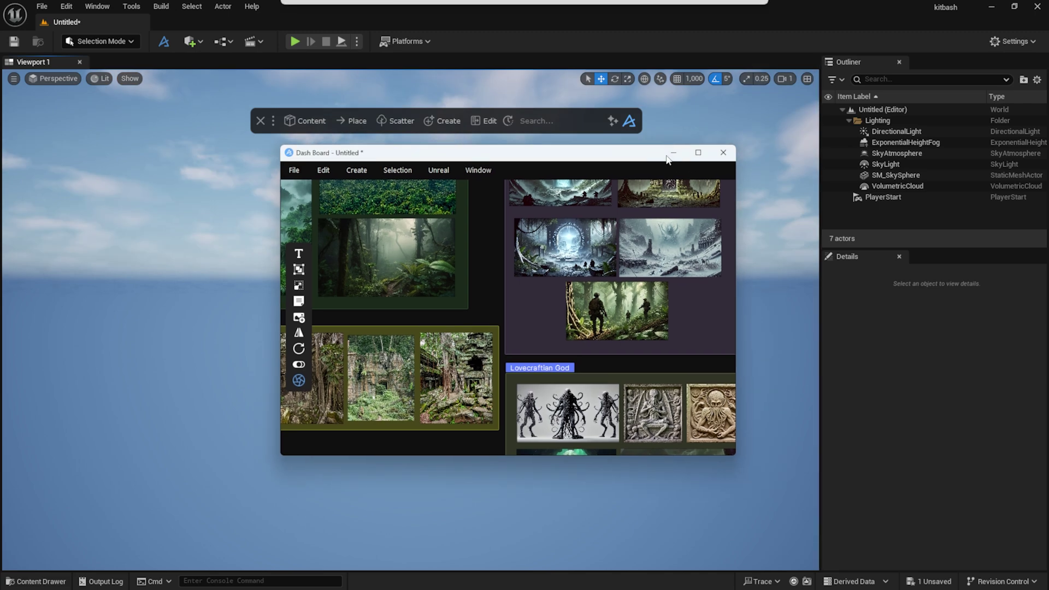
click(698, 153)
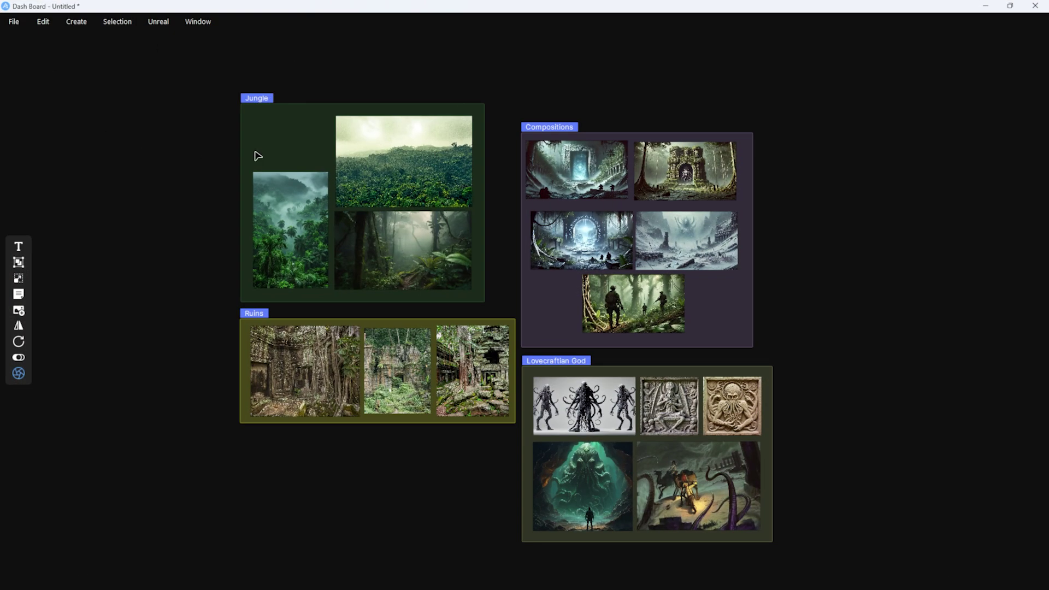
scroll(275, 157, up, 4)
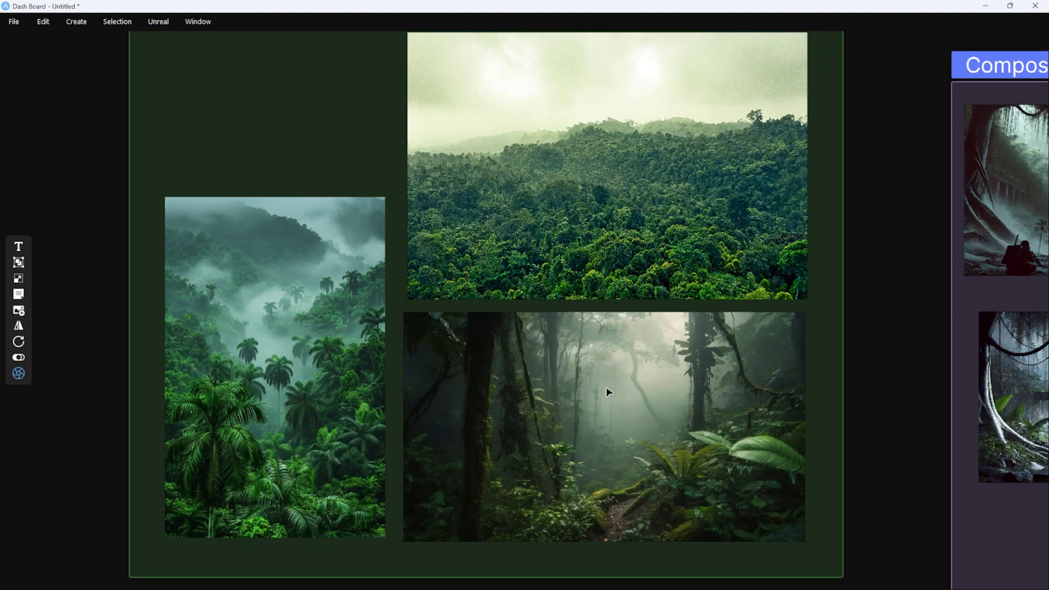
middle_drag(710, 331, 642, 458)
scroll(622, 334, up, 3)
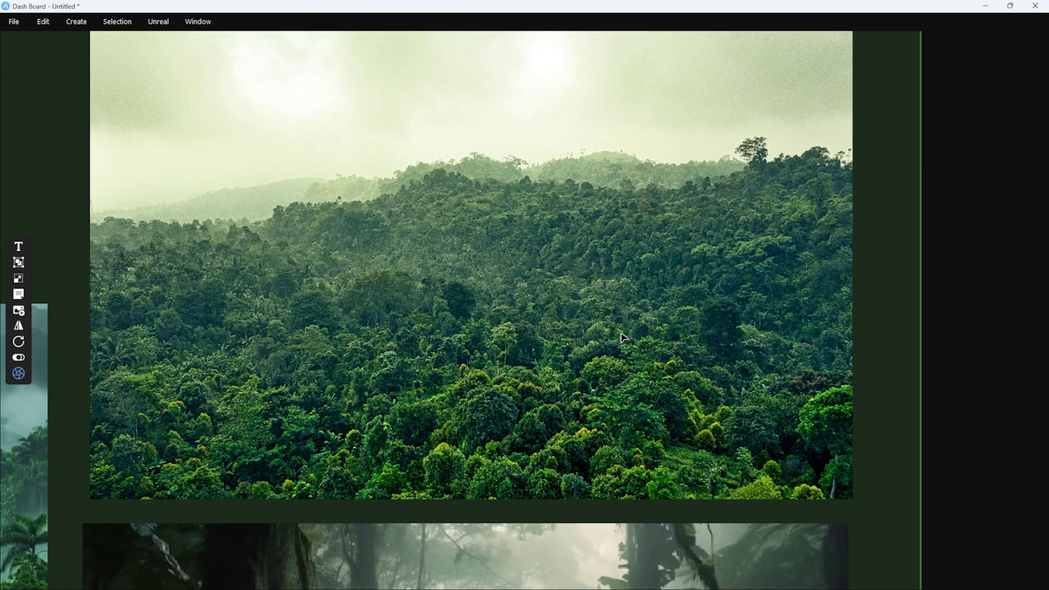
scroll(426, 294, down, 3)
middle_drag(403, 394, 698, 224)
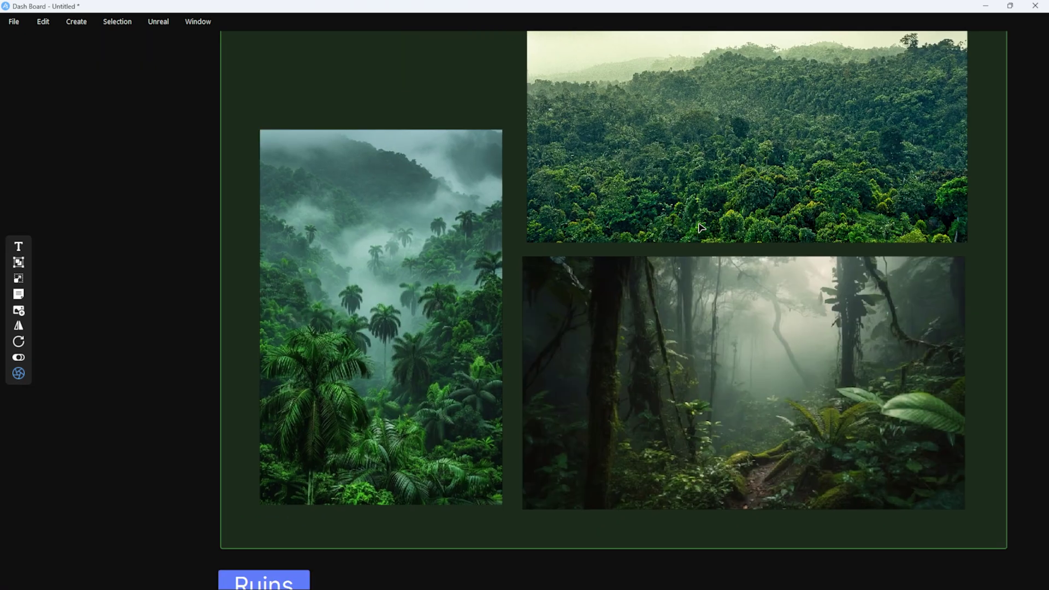
scroll(408, 303, down, 3)
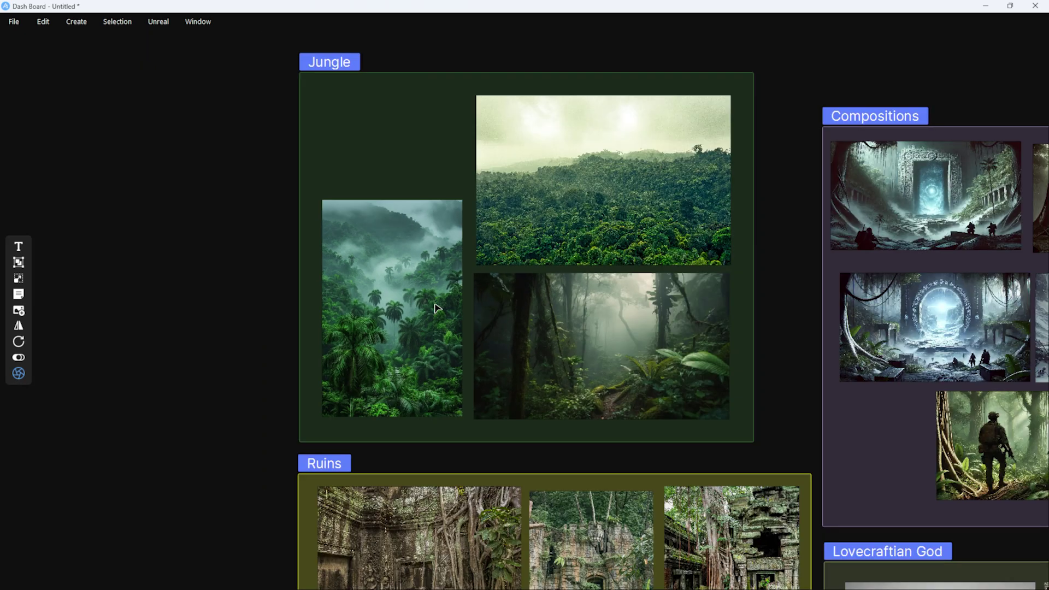
Examine the temple and root reference images in the Ruins group.
right_drag(739, 434, 740, 185)
scroll(422, 289, up, 3)
scroll(422, 287, up, 3)
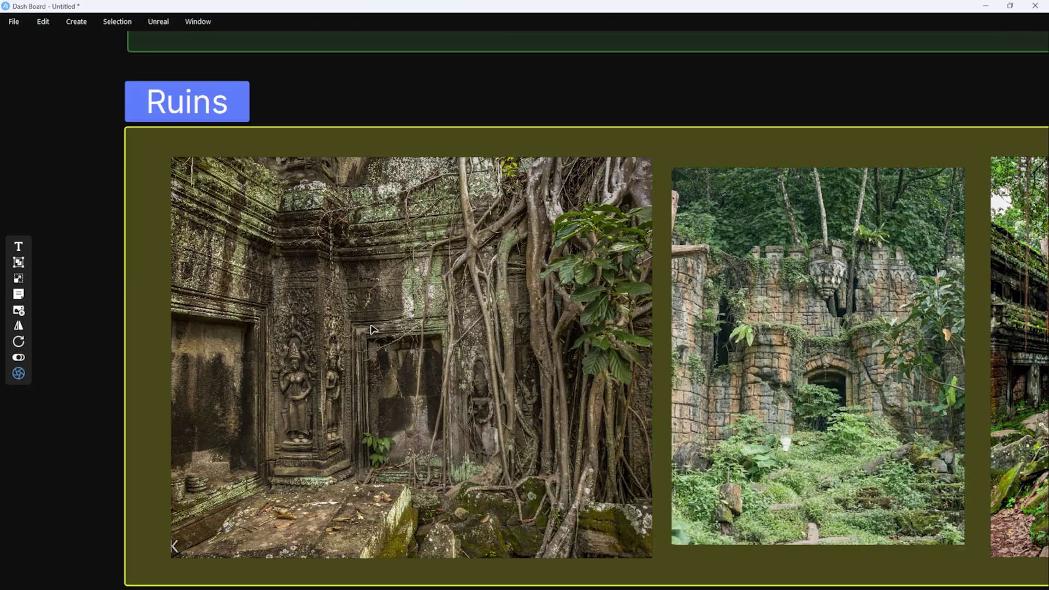
right_drag(858, 304, 396, 278)
scroll(757, 348, down, 4)
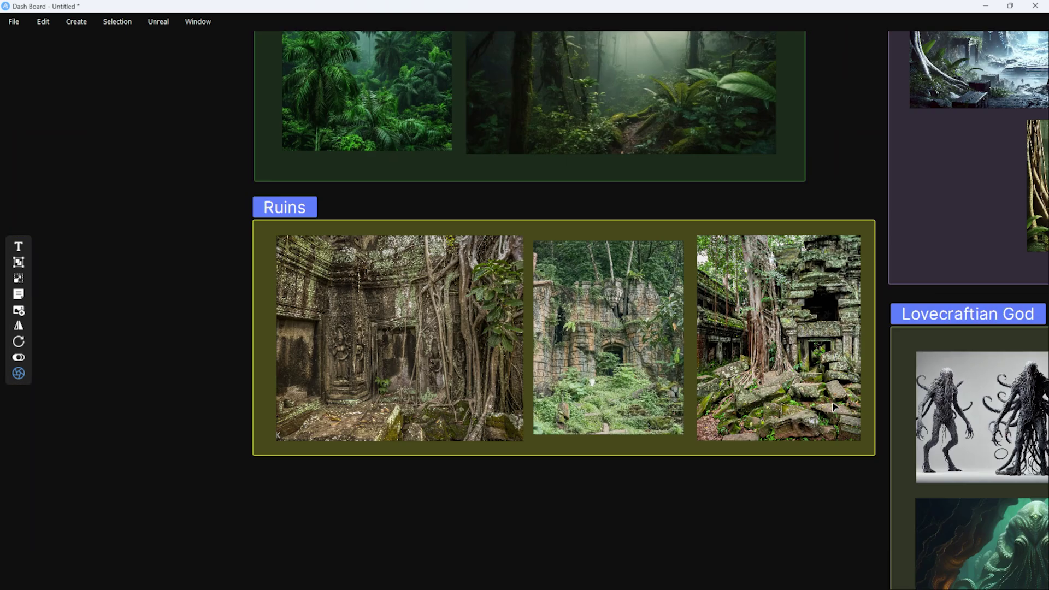
Examine the portal, temple and soldier concept images in the Compositions group.
middle_drag(832, 407, 386, 414)
scroll(388, 411, down, 3)
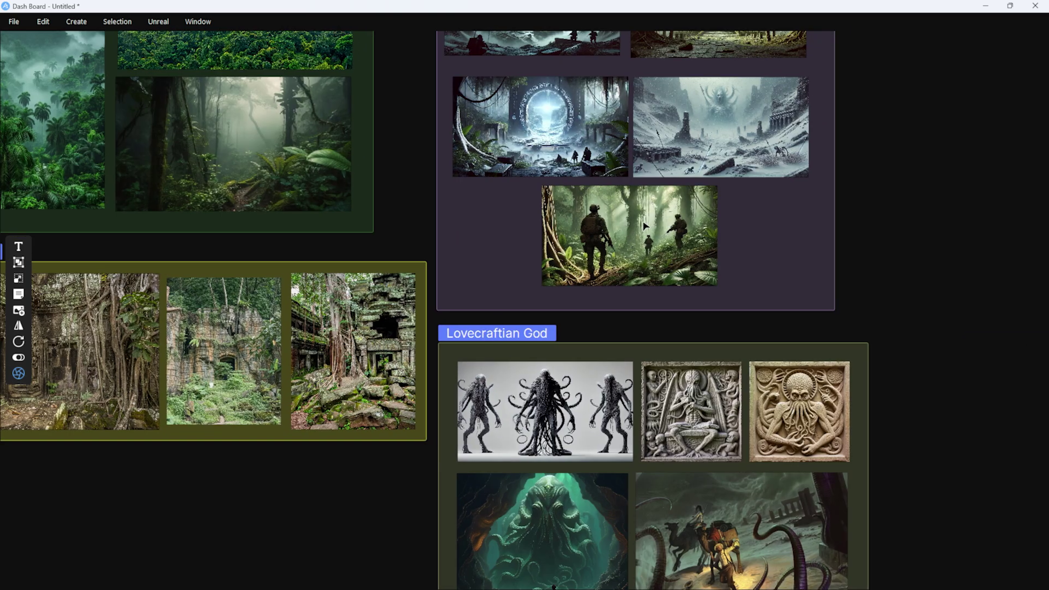
middle_drag(638, 237, 582, 387)
scroll(617, 214, up, 3)
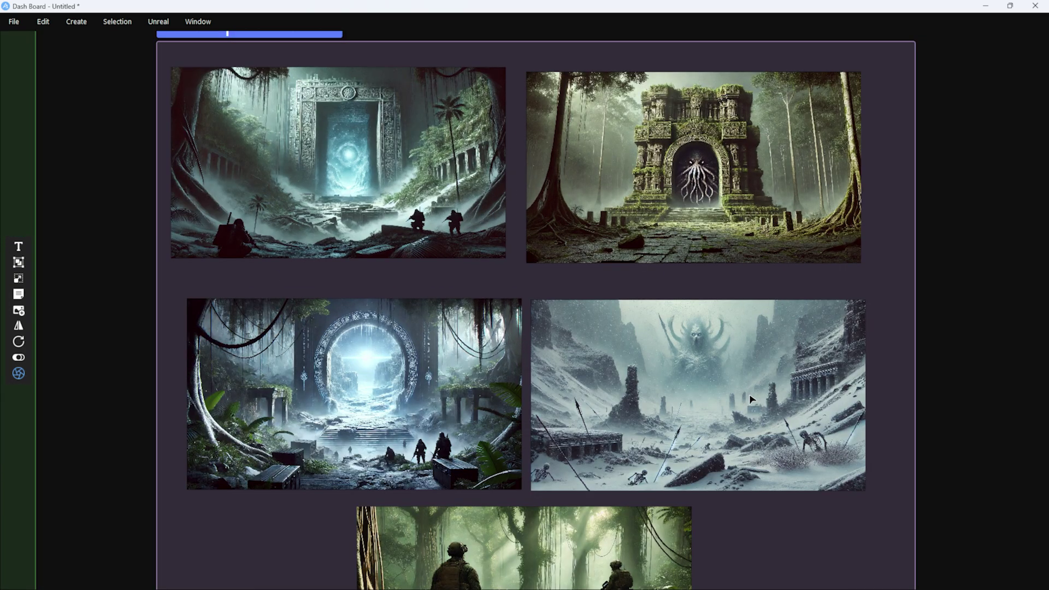
right_drag(751, 402, 688, 240)
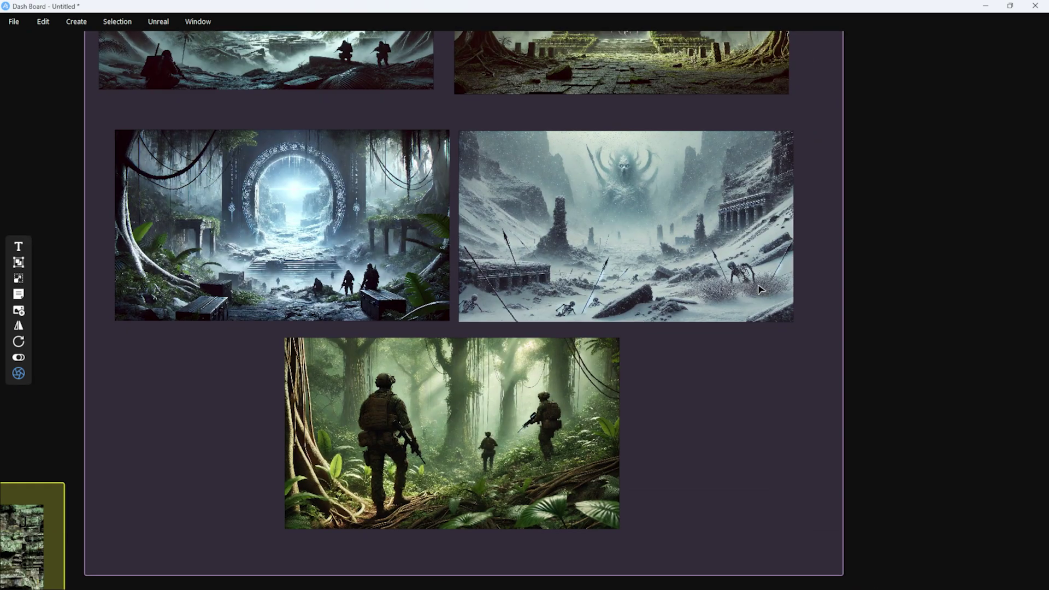
scroll(606, 429, down, 4)
Examine the creature and stone relief references in the Lovecraftian God group.
right_drag(601, 423, 621, 172)
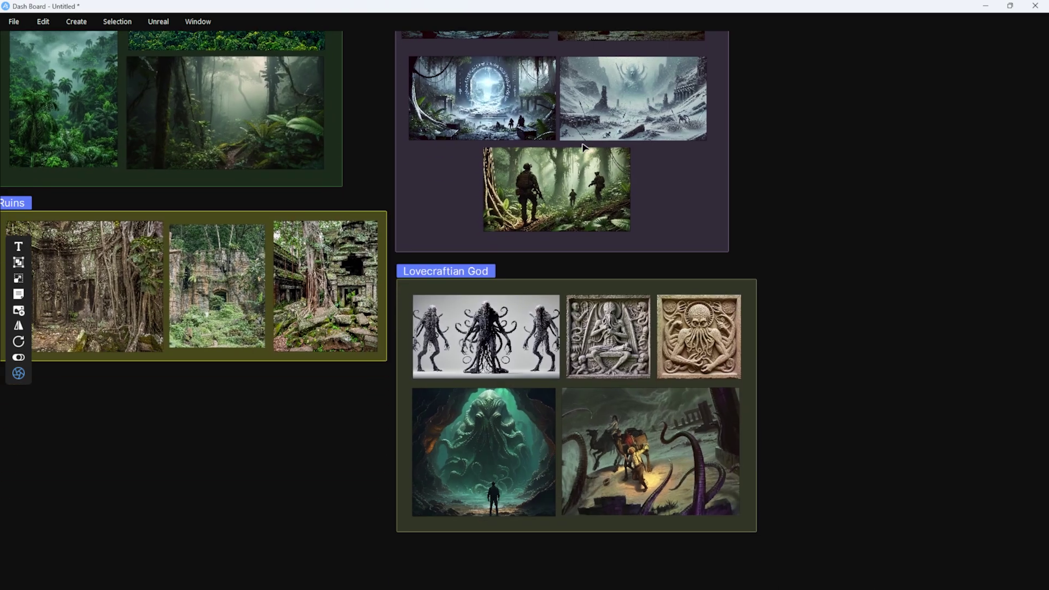
scroll(612, 387, up, 3)
right_drag(600, 355, 614, 289)
scroll(301, 179, up, 3)
right_drag(858, 228, 366, 231)
scroll(367, 231, down, 8)
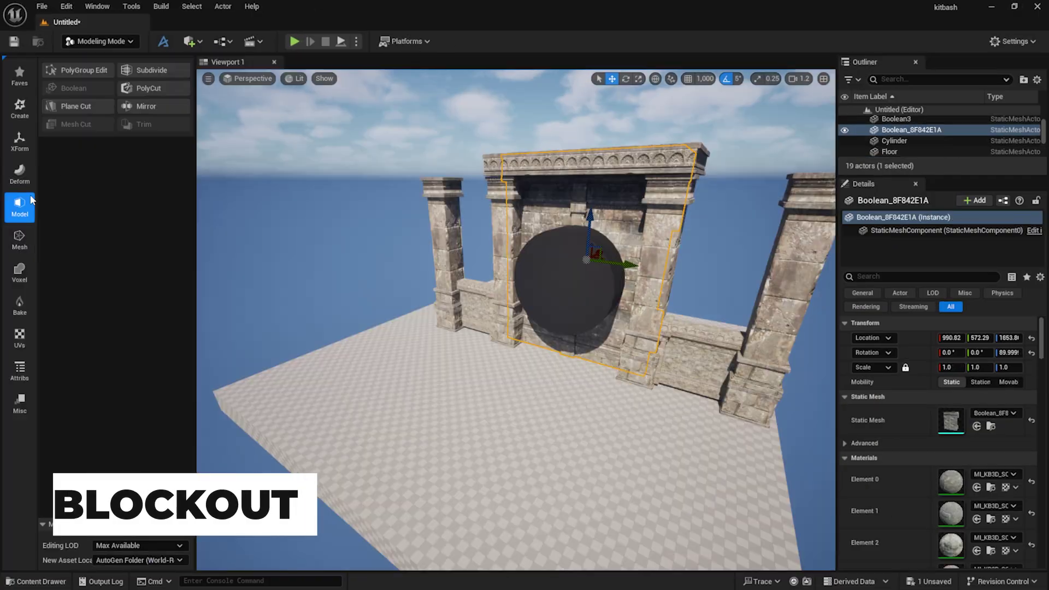
In the Unreal Editor, apply a Boolean with the cylinder to cut a round portal opening in the central gate wall.
ctrl+click(559, 272)
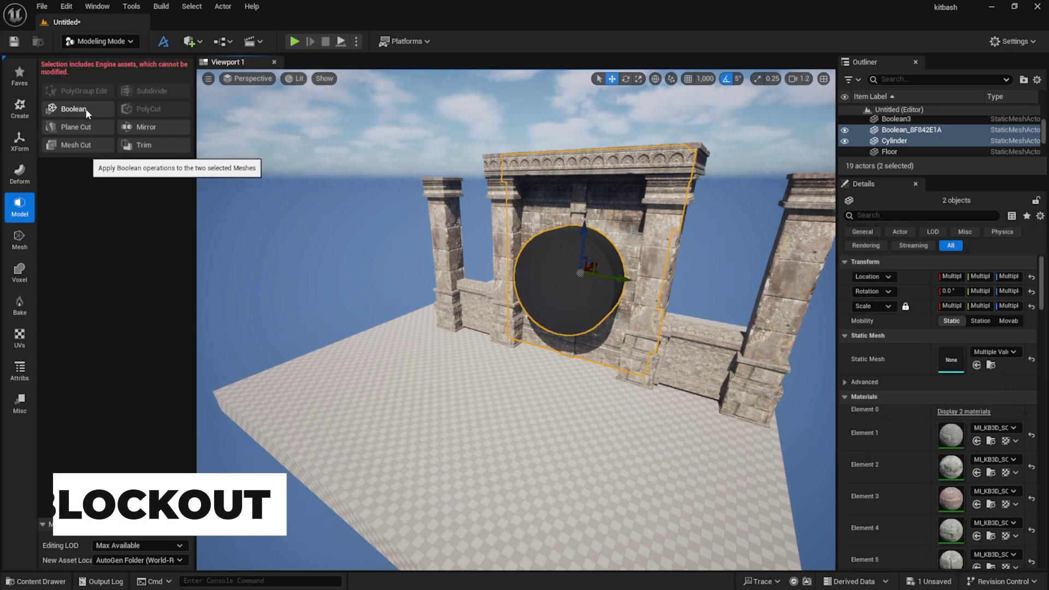
click(74, 109)
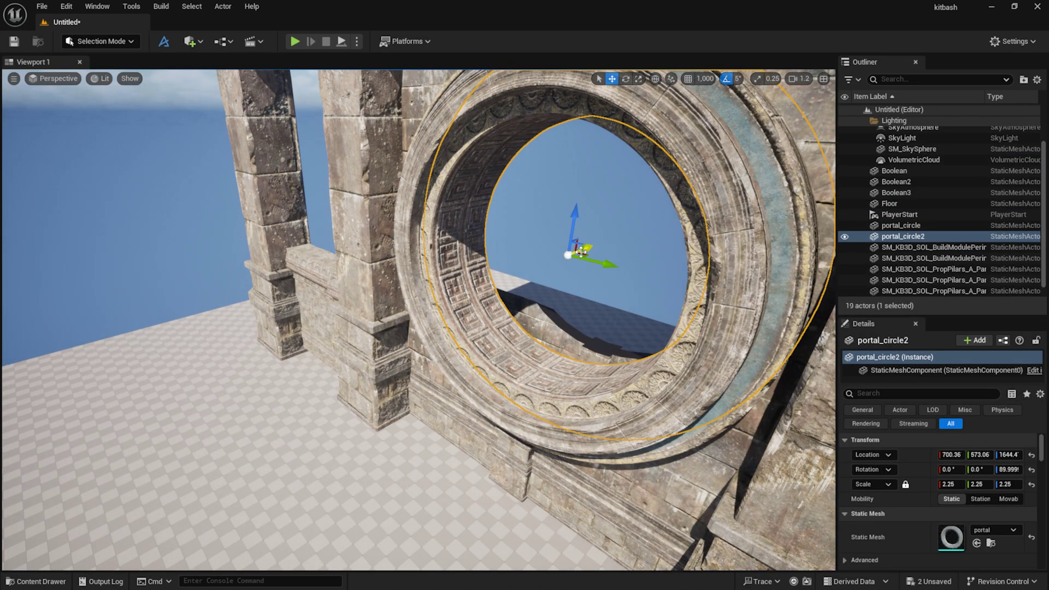
alt+drag(579, 230, 662, 216)
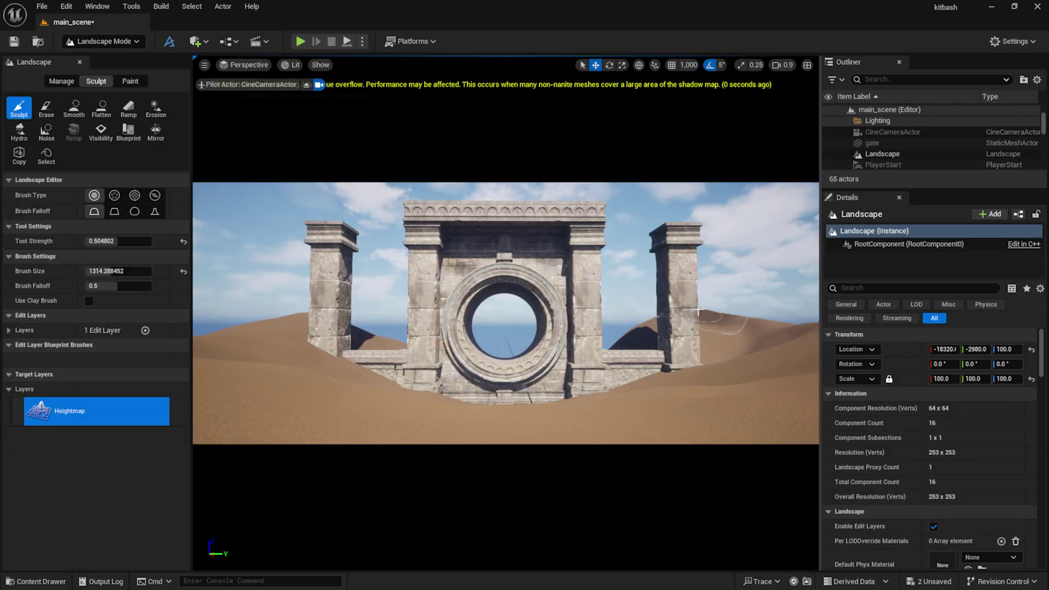
Sculpt the sand lower in front of the gate and smooth the dunes on both sides of it.
shift+drag(339, 385, 426, 402)
click(73, 108)
mouse_move(316, 324)
mouse_down()
mouse_move(351, 382)
mouse_move(677, 354)
mouse_move(396, 398)
mouse_move(400, 389)
mouse_up()
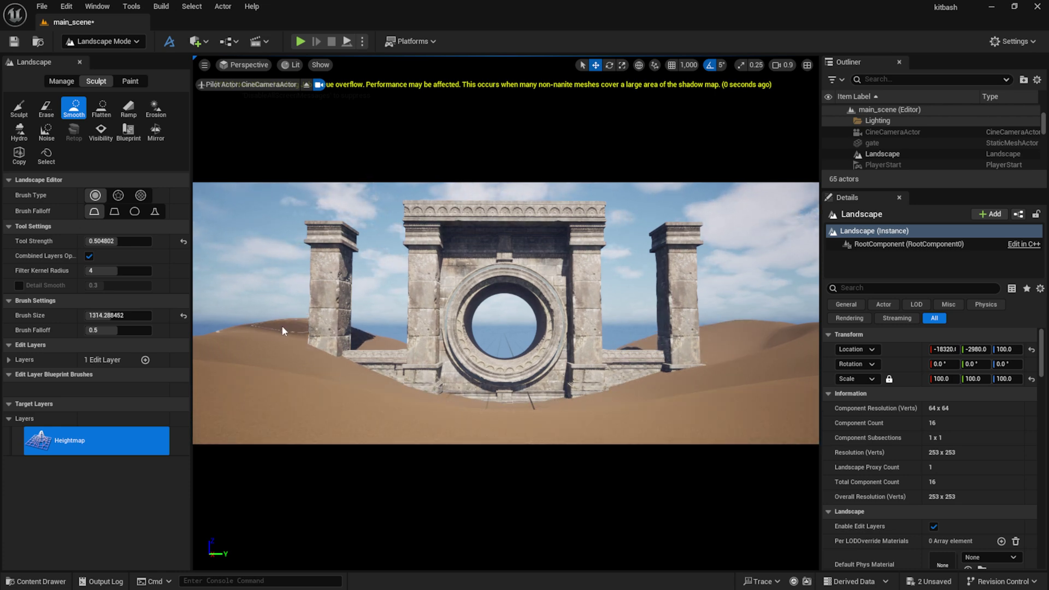
drag(730, 345, 799, 356)
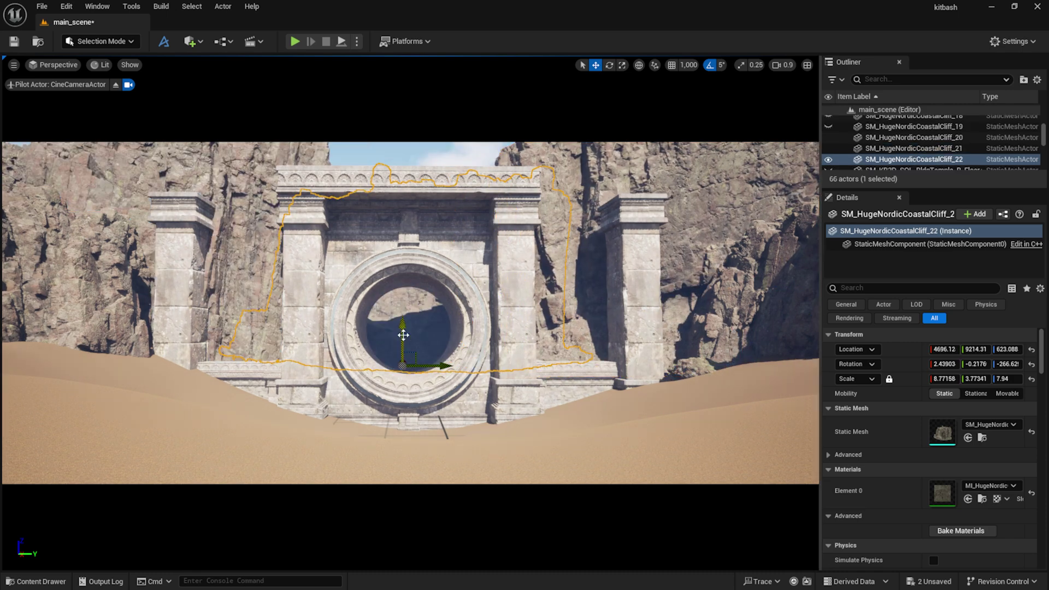
Raise the cliff mesh SM_HugeNordicCoastalCliff_22 behind the gate.
drag(401, 305, 400, 238)
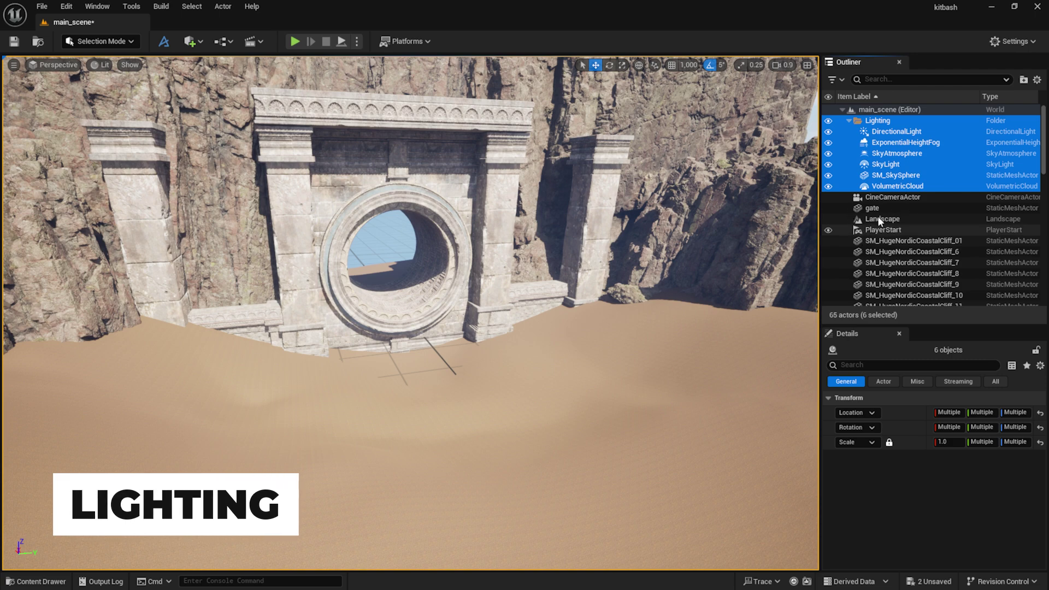
Delete the Lighting folder together with all the default light, fog, sky and cloud actors in it.
click(882, 218)
click(896, 131)
click(878, 121)
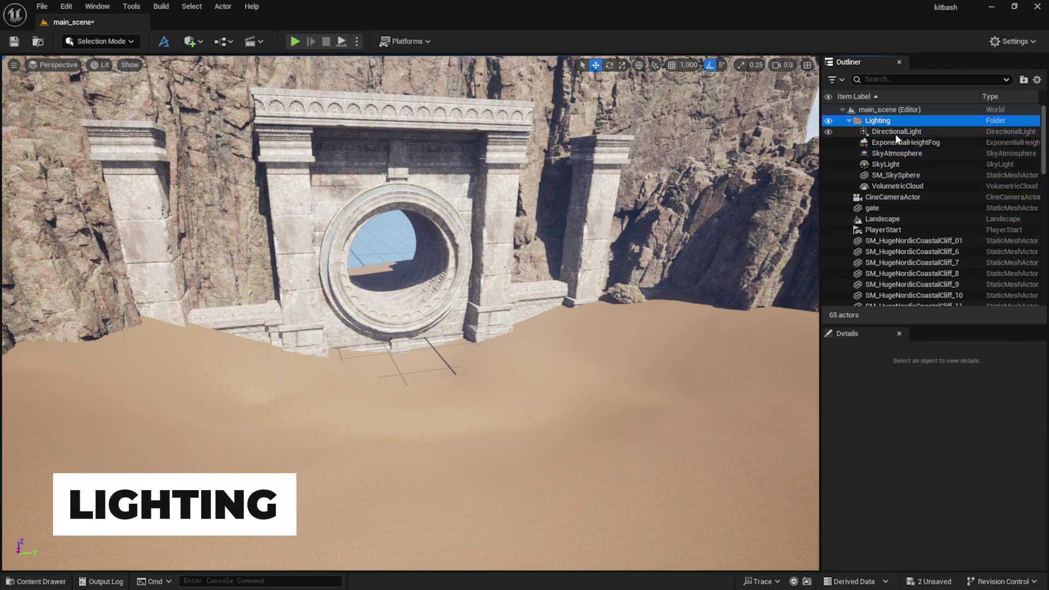
shift+click(896, 186)
key(Delete)
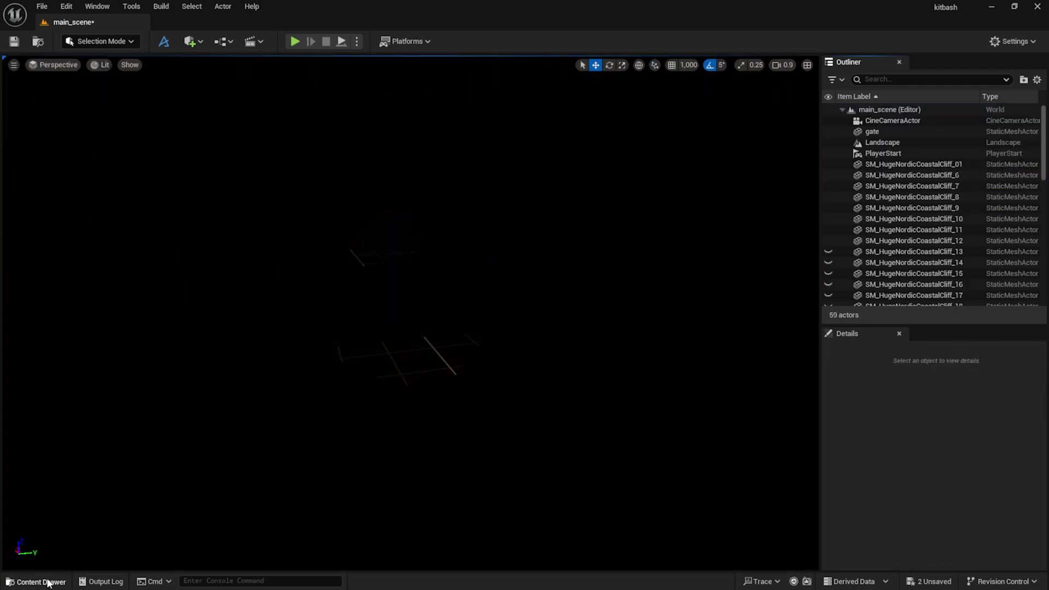
Place the Ultra_Dynamic_Sky blueprint from the UltraDynamicSky Blueprints folder in the scene in front of the gate.
click(48, 584)
double_click(181, 443)
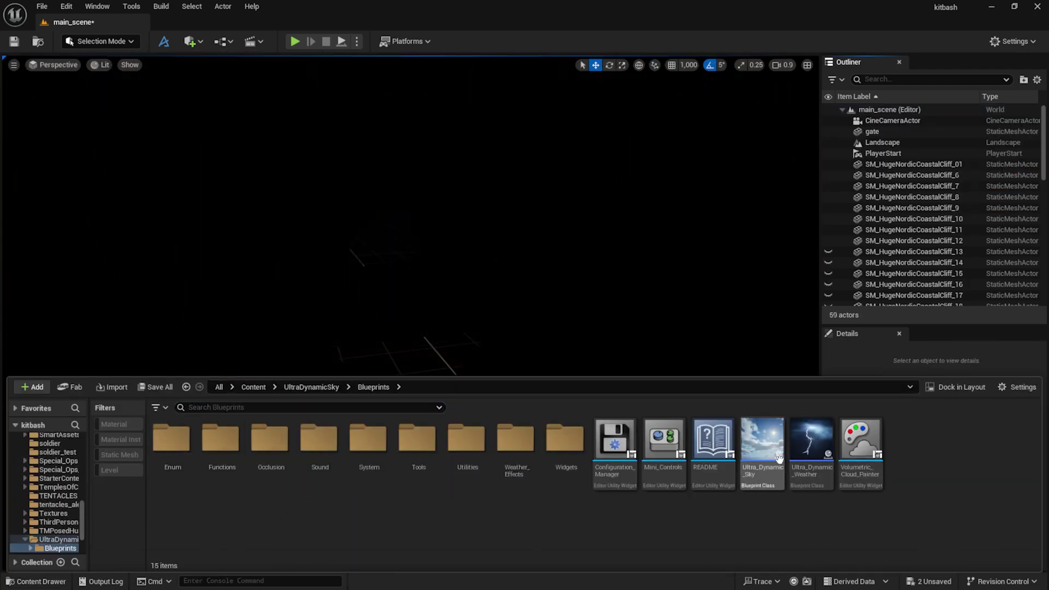
drag(774, 455, 435, 369)
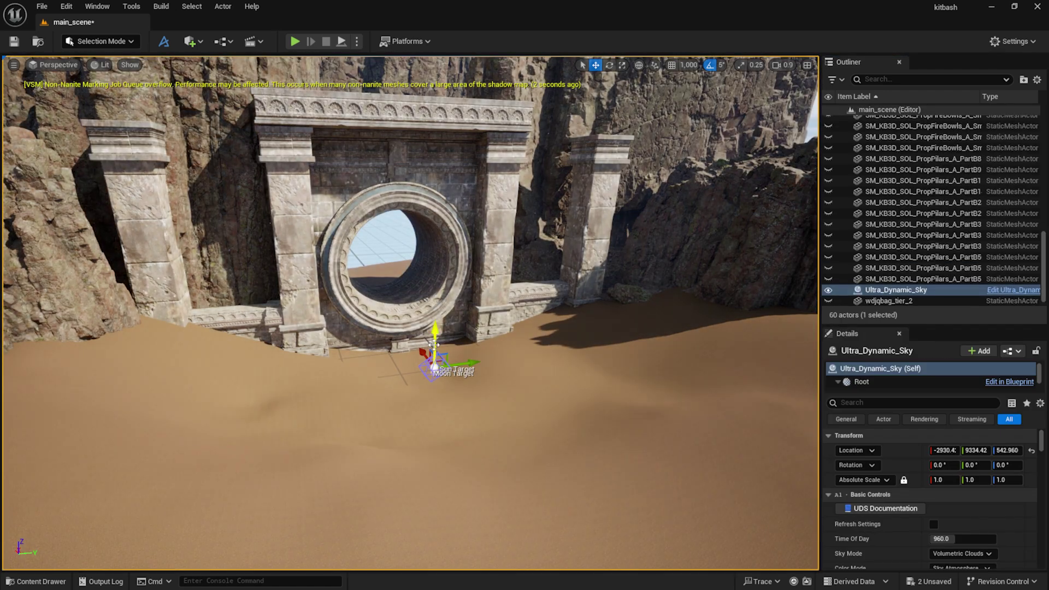
Set the dynamic sky's Time Of Day to about 1708.8 and its Z rotation to 337°.
scroll(960, 531, down, 2)
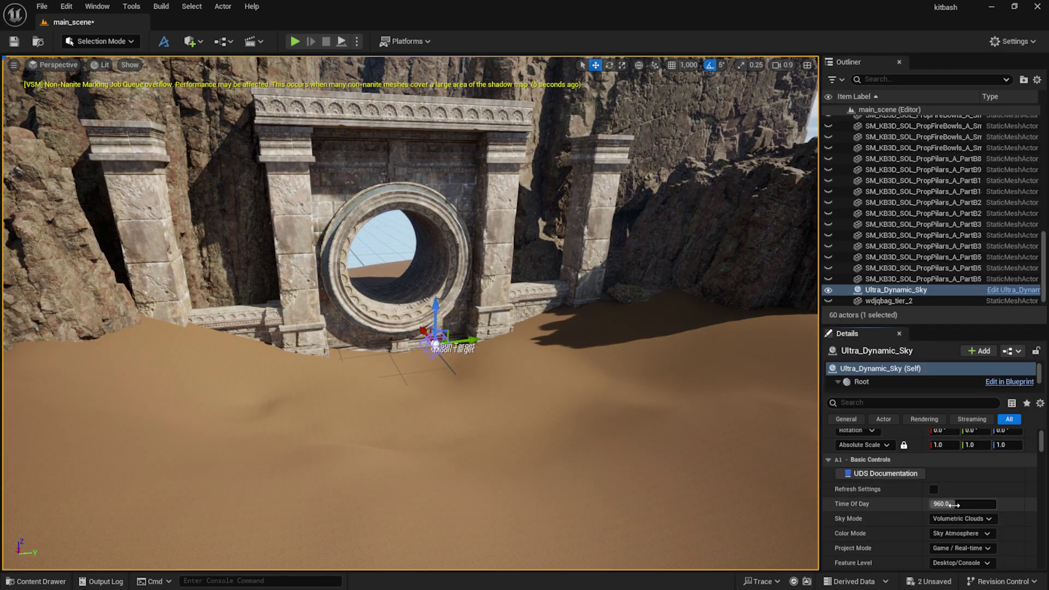
mouse_move(954, 504)
mouse_down()
mouse_move(967, 505)
mouse_move(952, 504)
mouse_up()
scroll(952, 504, up, 2)
mouse_move(1008, 465)
mouse_down()
mouse_move(1038, 465)
mouse_move(1000, 465)
mouse_up()
mouse_move(957, 539)
mouse_down()
mouse_move(981, 539)
mouse_move(956, 539)
mouse_up()
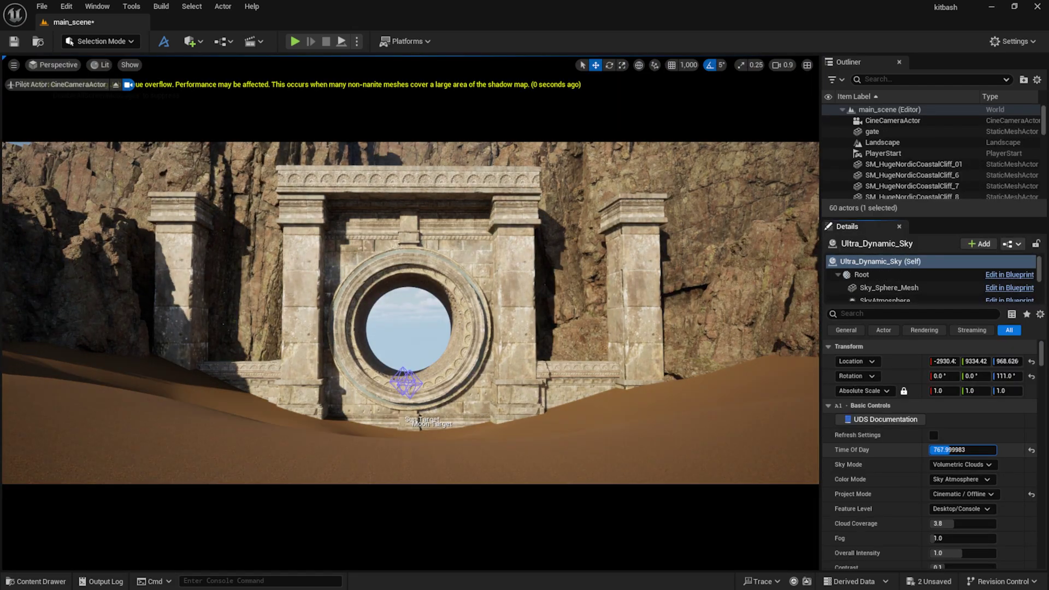
drag(950, 450, 976, 450)
mouse_move(1005, 376)
mouse_down()
mouse_move(1037, 376)
mouse_move(1007, 378)
mouse_up()
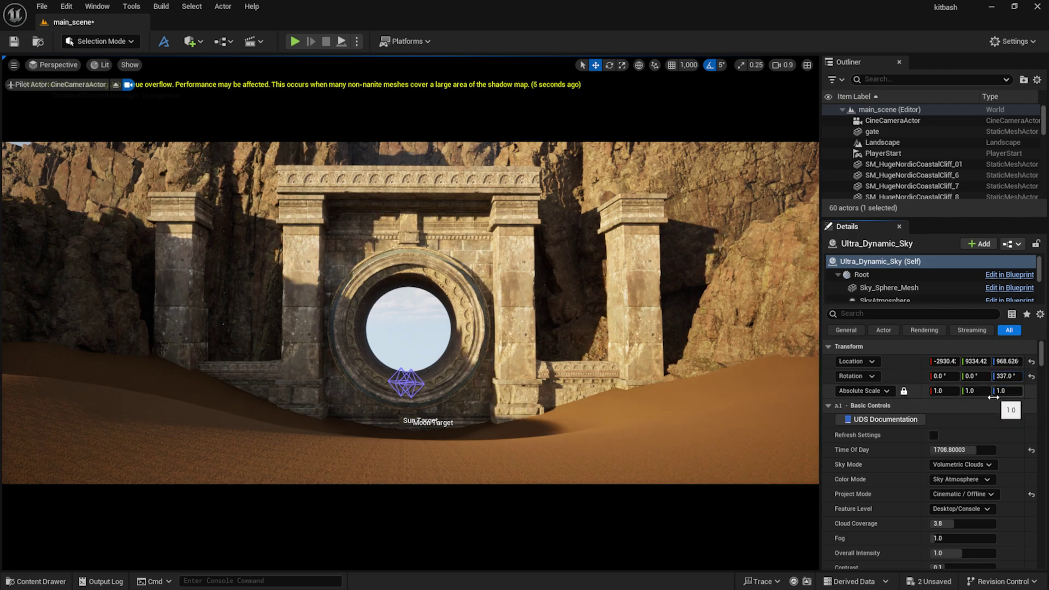
Increase the dynamic sky's Fog to about 5.32.
scroll(964, 495, down, 2)
drag(938, 503, 962, 503)
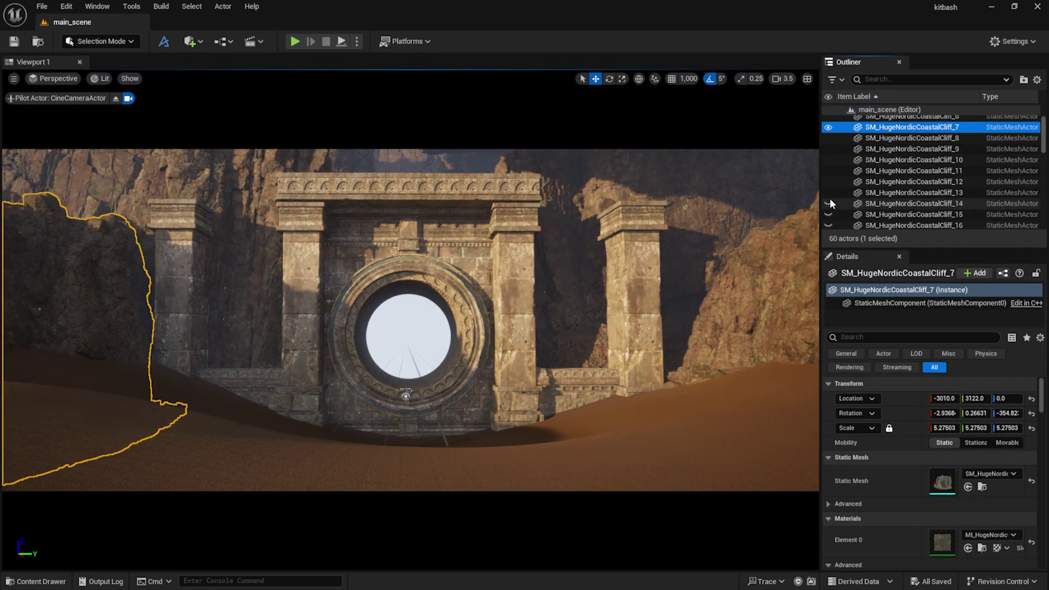
Unhide the cliff meshes SM_HugeNordicCoastalCliff_14, _15 and _16.
click(828, 204)
click(829, 214)
click(828, 225)
scroll(829, 204, down, 7)
click(902, 181)
key(Escape)
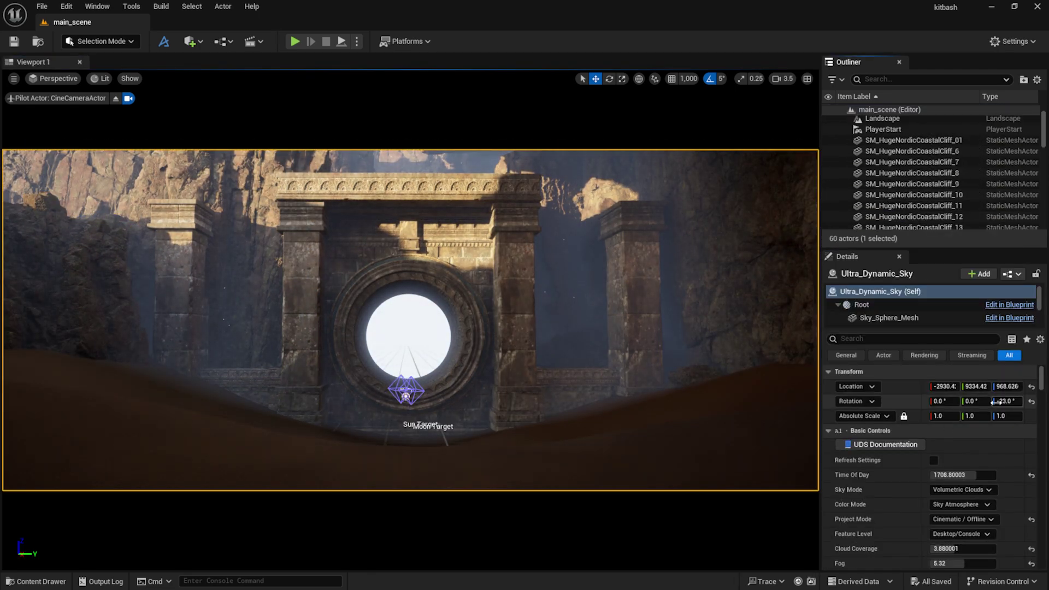
Set the dynamic sky's Z rotation to -12°.
drag(1007, 401, 999, 401)
drag(963, 475, 963, 475)
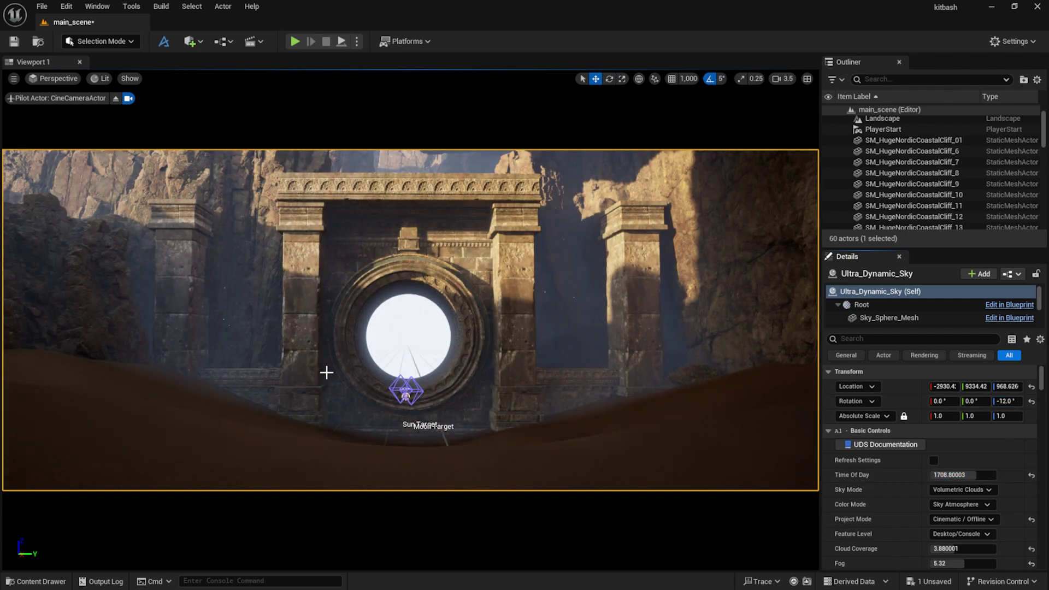
Unhide the tree meshes wdjqbag_tier_2 and wdjqbag_tier_3 and raise them slightly.
scroll(1012, 169, down, 10)
click(880, 214)
shift+click(881, 224)
click(828, 214)
key(Escape)
drag(804, 429, 806, 423)
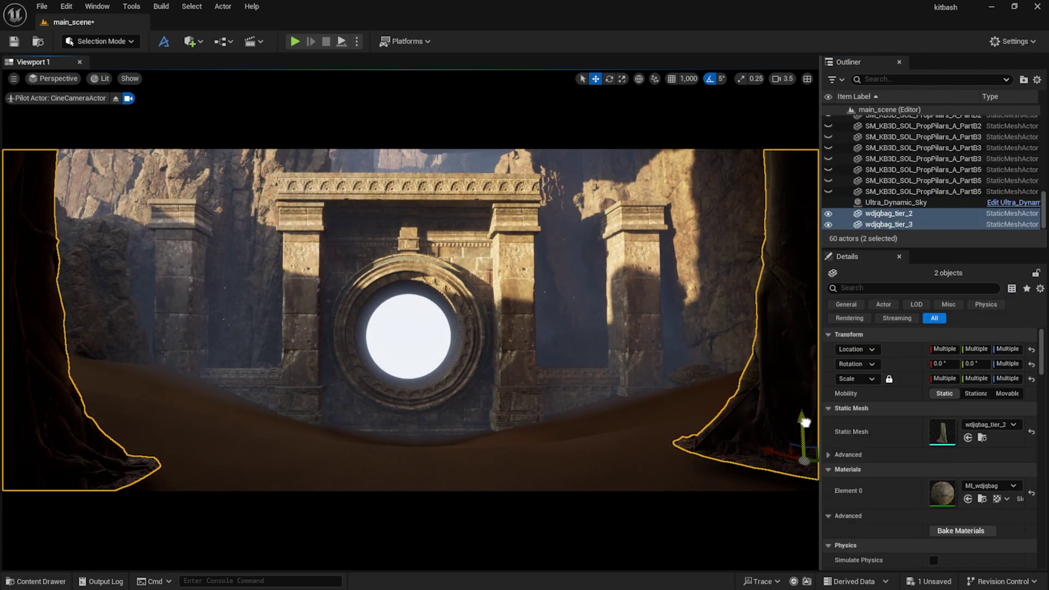
Unhide the temple ruin pieces and place a copy of the temple floor slab in front of the gate stairs.
key(h)
click(394, 395)
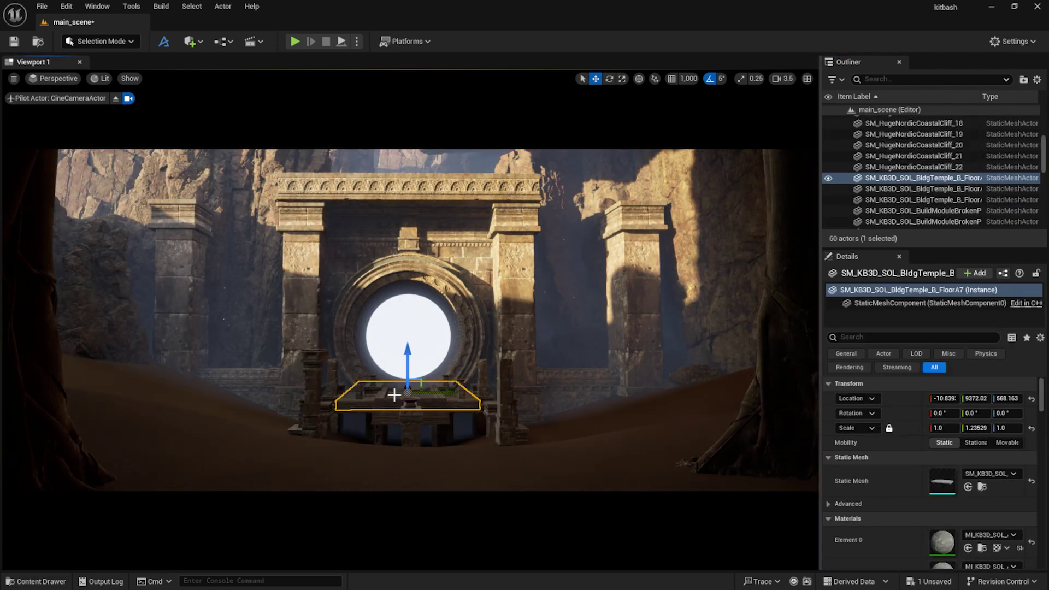
key(ctrl+z)
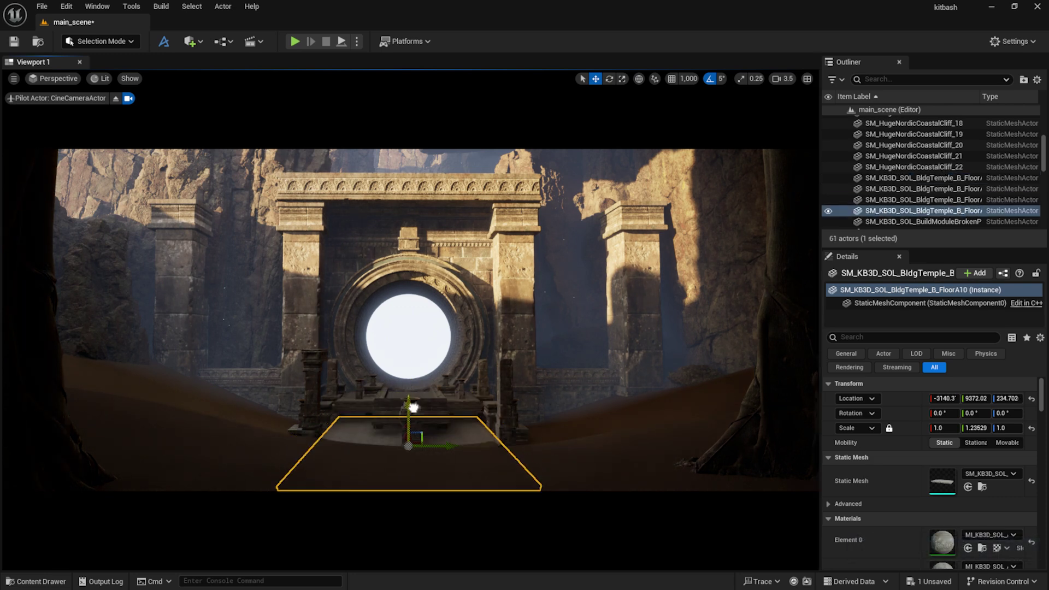
Raise the copied floor slab to about Z 308.5 and scale it up to about 1.61 × 1.84 × 1.61.
drag(413, 403, 414, 395)
key(Escape)
click(409, 437)
key(r)
drag(409, 433, 423, 422)
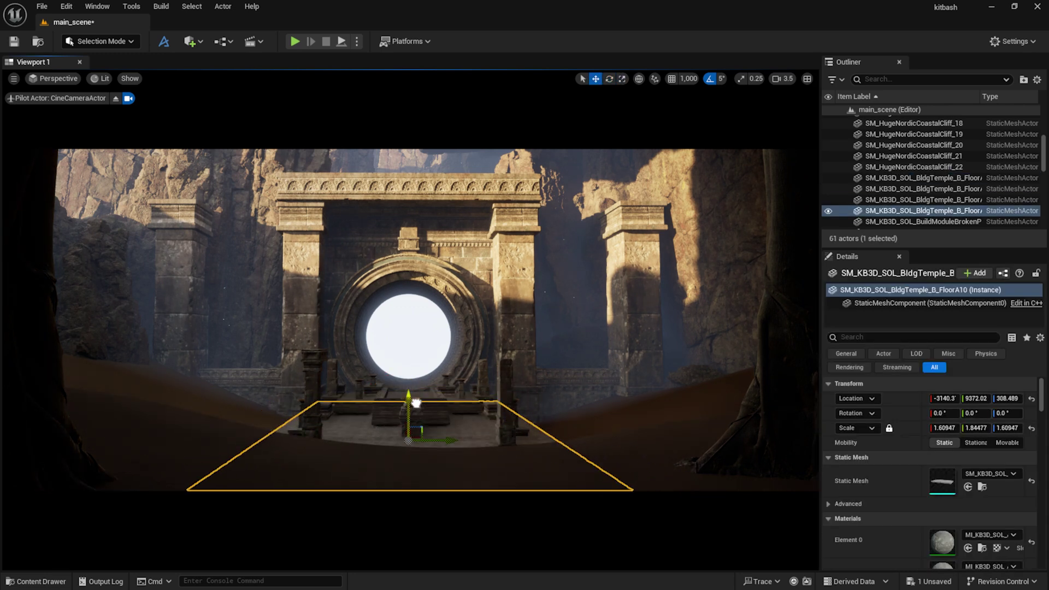
key(Escape)
Create a level sequence with a camera, save it as camera_1 and set its frame rate to 24 fps.
click(263, 43)
click(281, 74)
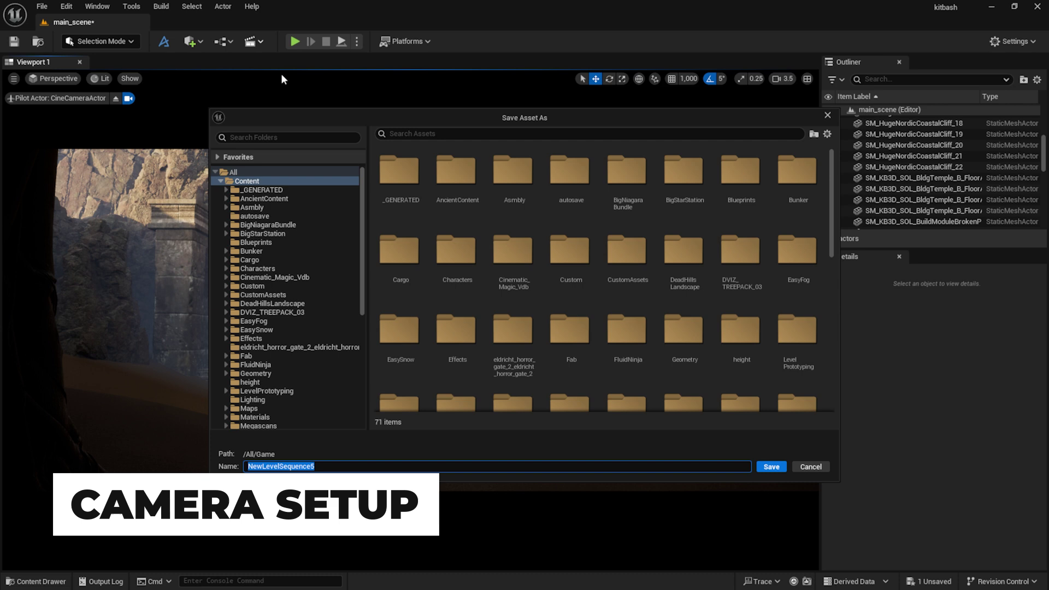
text(camera_1)
key(Return)
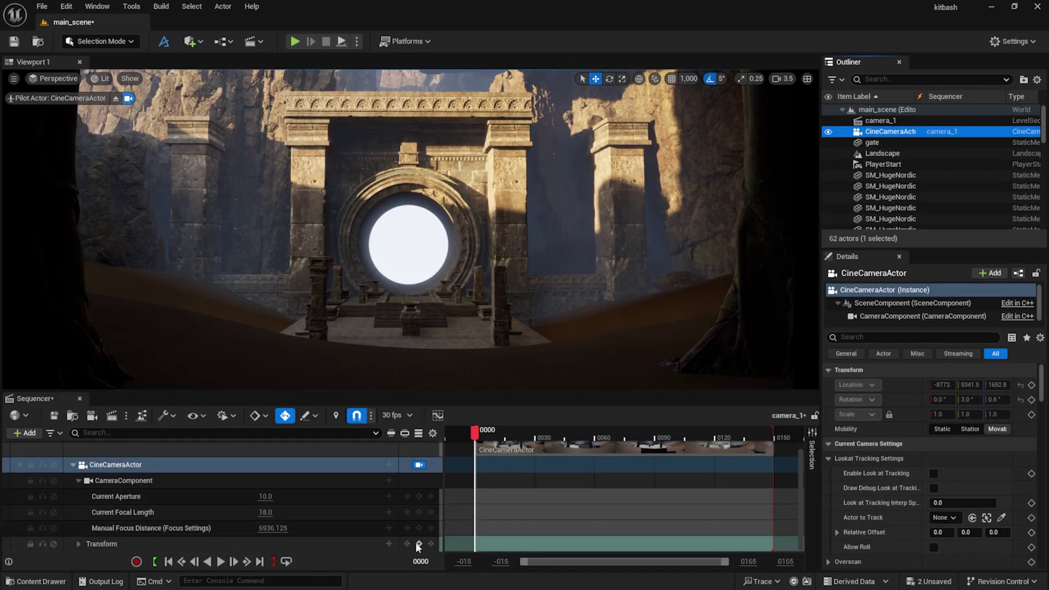
click(398, 415)
click(432, 126)
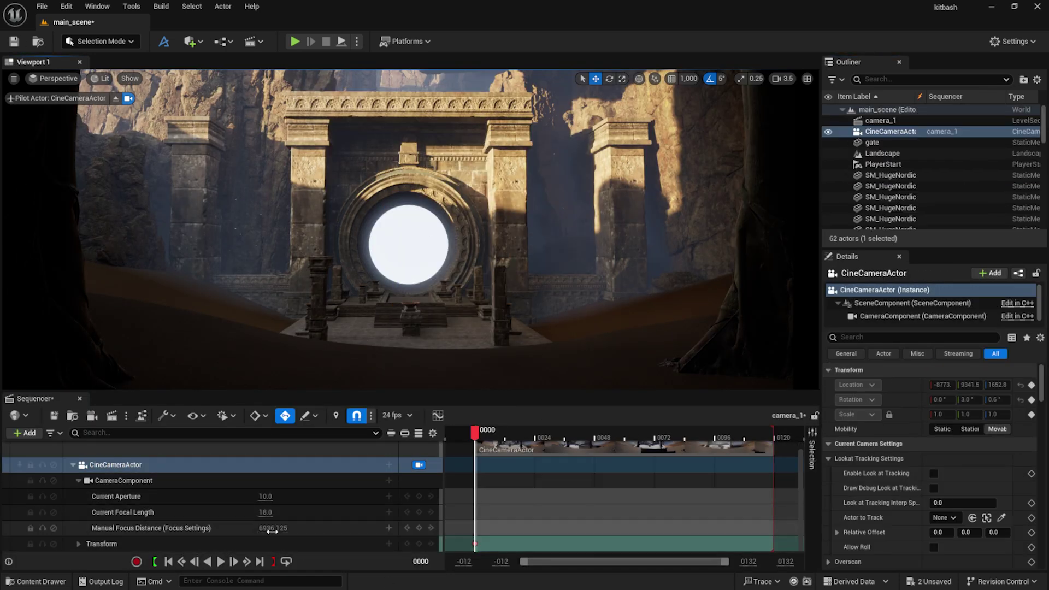
Animate the camera's Location X toward the gate with a second key at the end of the sequence, about frame 120.
click(78, 544)
click(83, 512)
double_click(268, 544)
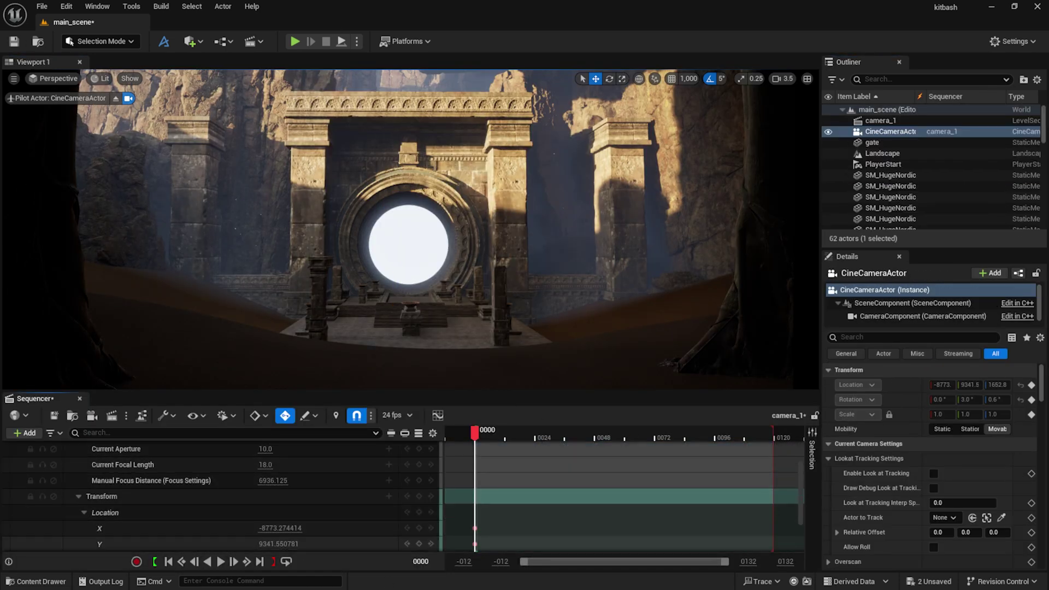
key(ctrl+z)
drag(475, 432, 775, 468)
drag(271, 528, 355, 528)
Change the interpolation of both Location X keys to linear and play back the camera move.
drag(659, 537, 787, 536)
right_click(774, 528)
click(824, 440)
key(space)
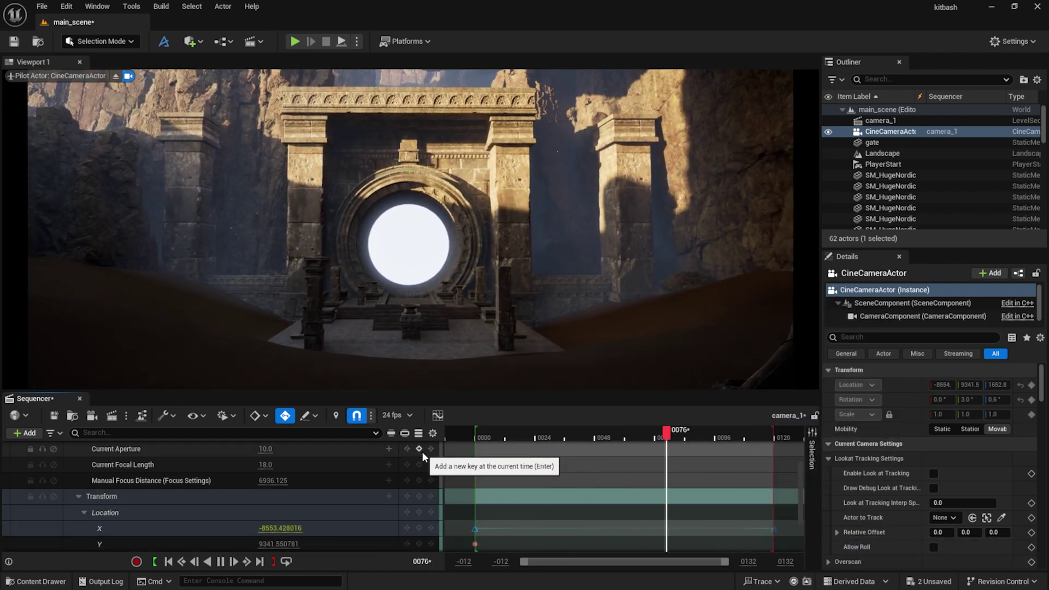
key(space)
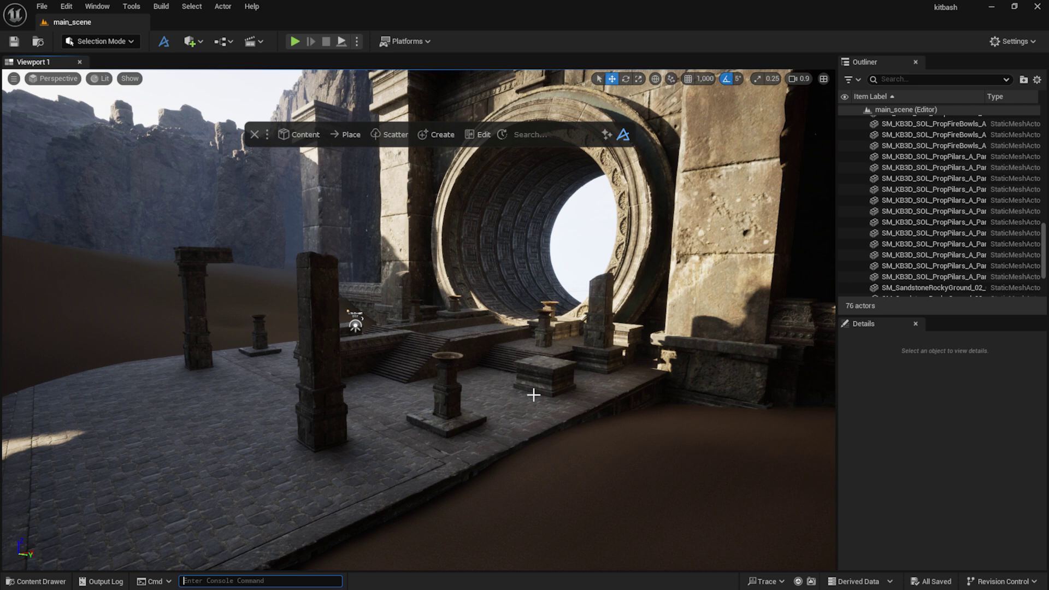
Open the Dash content browser and look through its Fab, Quixel and PolyHaven libraries.
click(299, 135)
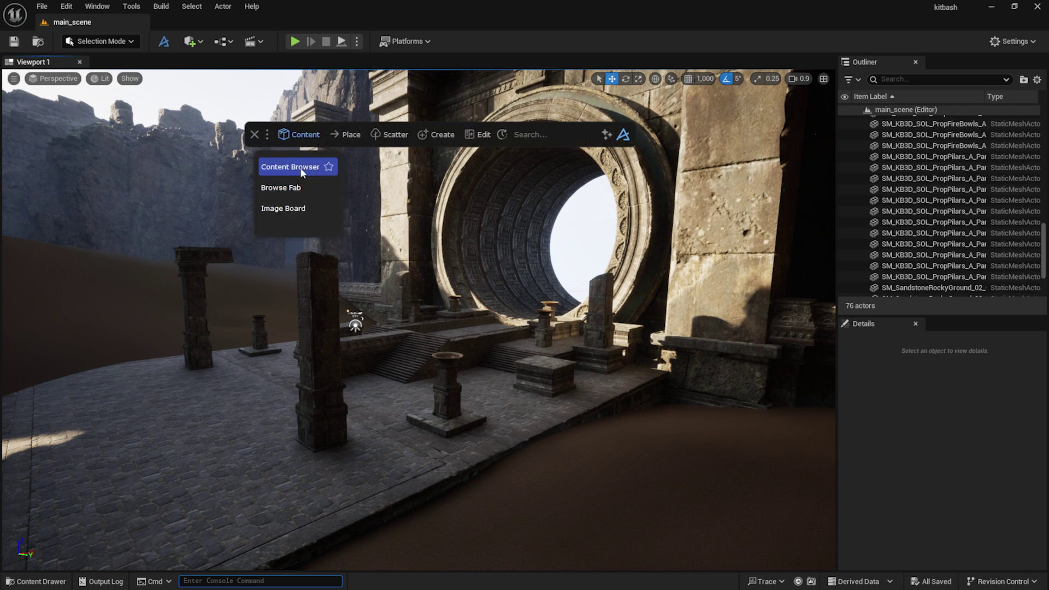
click(298, 168)
click(321, 181)
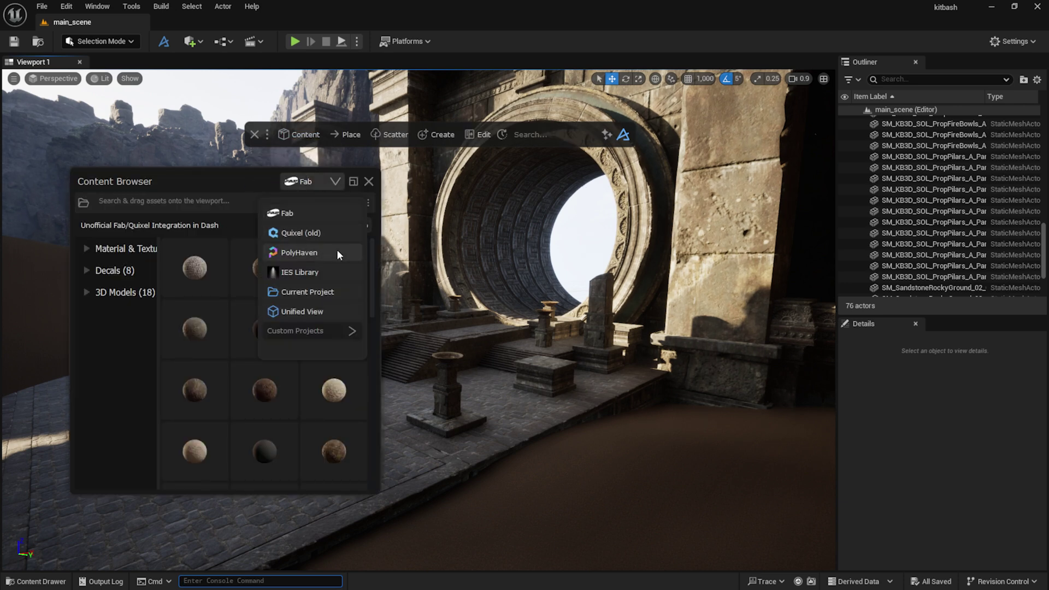
click(338, 232)
click(312, 178)
click(322, 258)
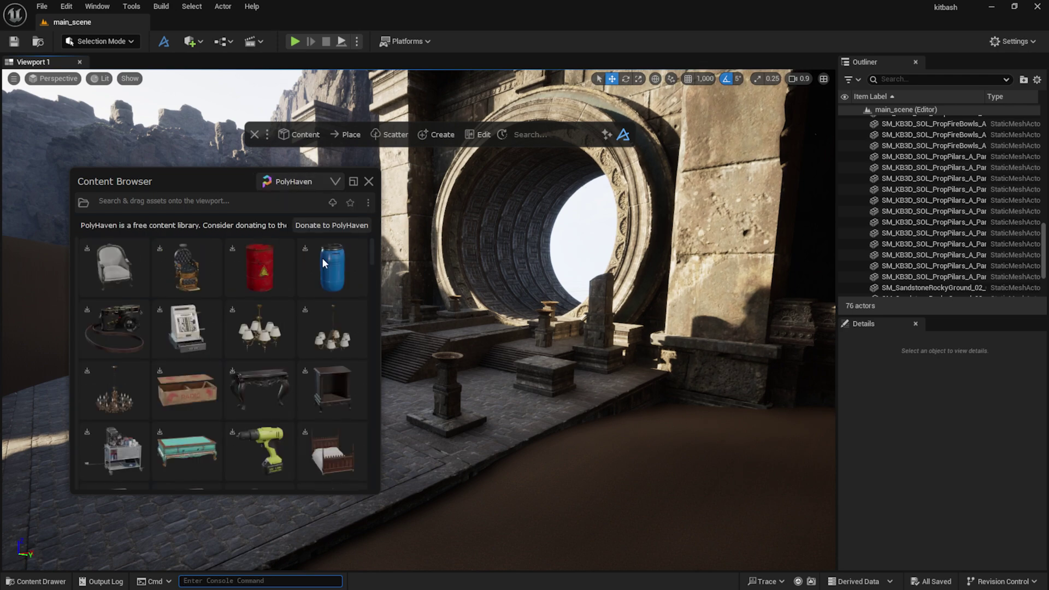
click(83, 203)
click(127, 290)
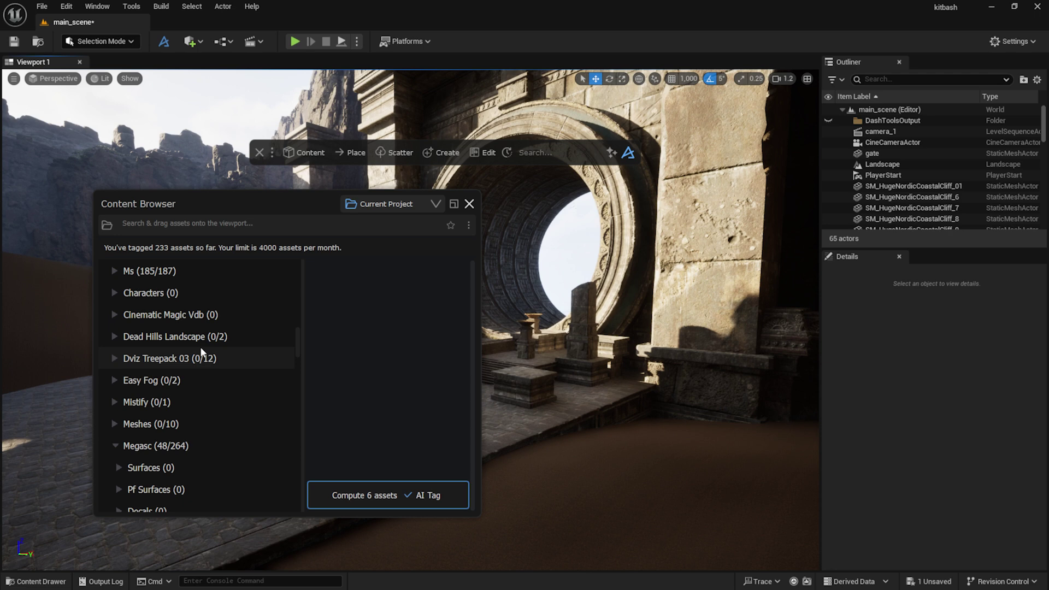
Compute and AI-tag the Old Tree Branch assets of the current project under the Megascans 3D Assets.
click(386, 204)
click(394, 320)
scroll(183, 339, down, 3)
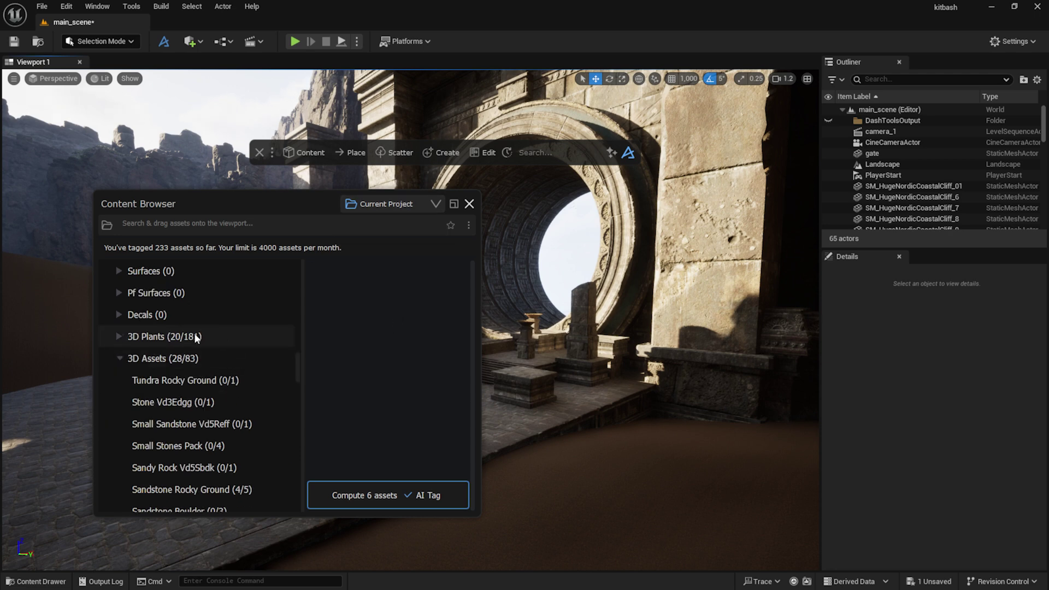
scroll(205, 325, up, 4)
scroll(235, 427, down, 4)
scroll(213, 377, down, 3)
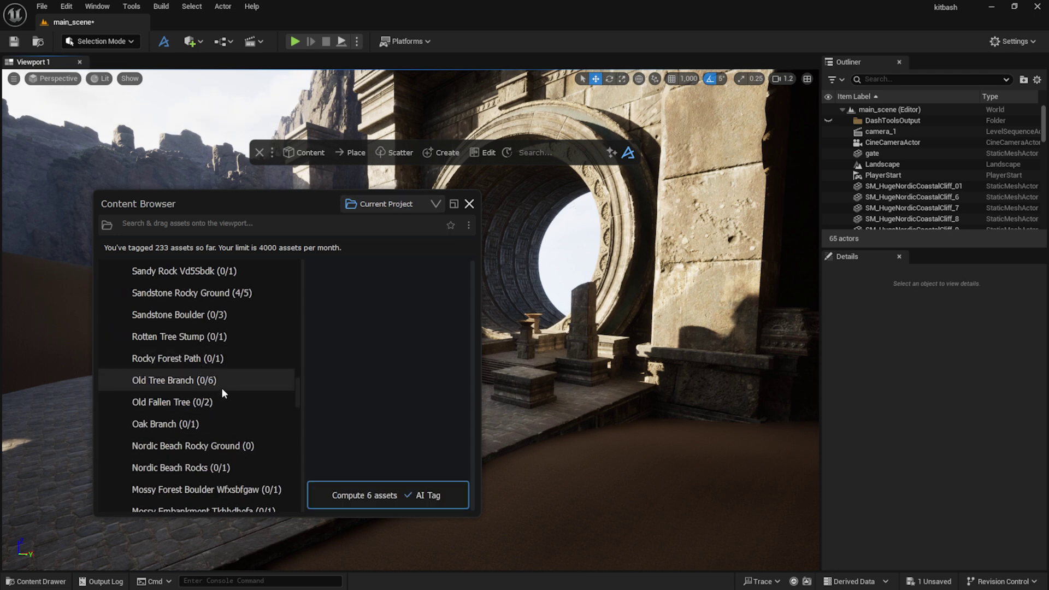
click(328, 494)
click(392, 370)
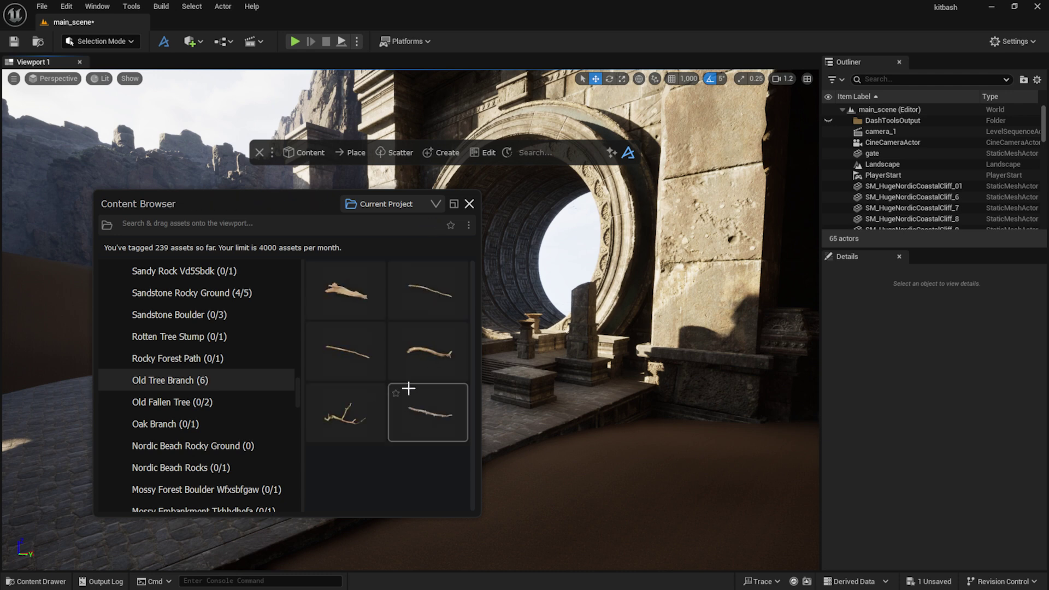
Inspect the tags of SM_OldTreeBranch_01, test a search for "garden" in its folder, and clear the search.
right_click(370, 301)
click(413, 321)
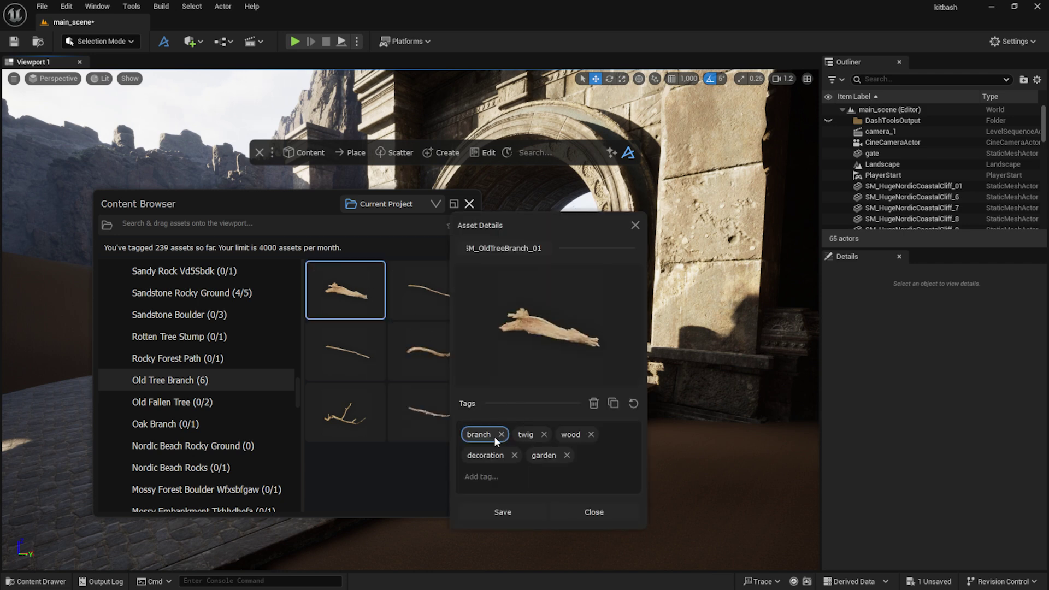
click(635, 225)
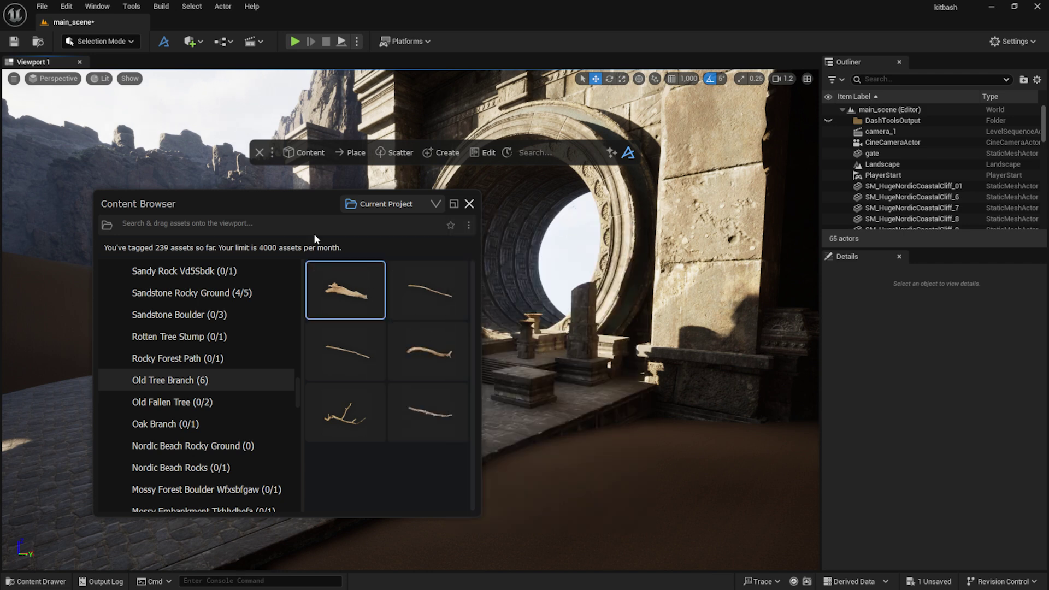
text(garden)
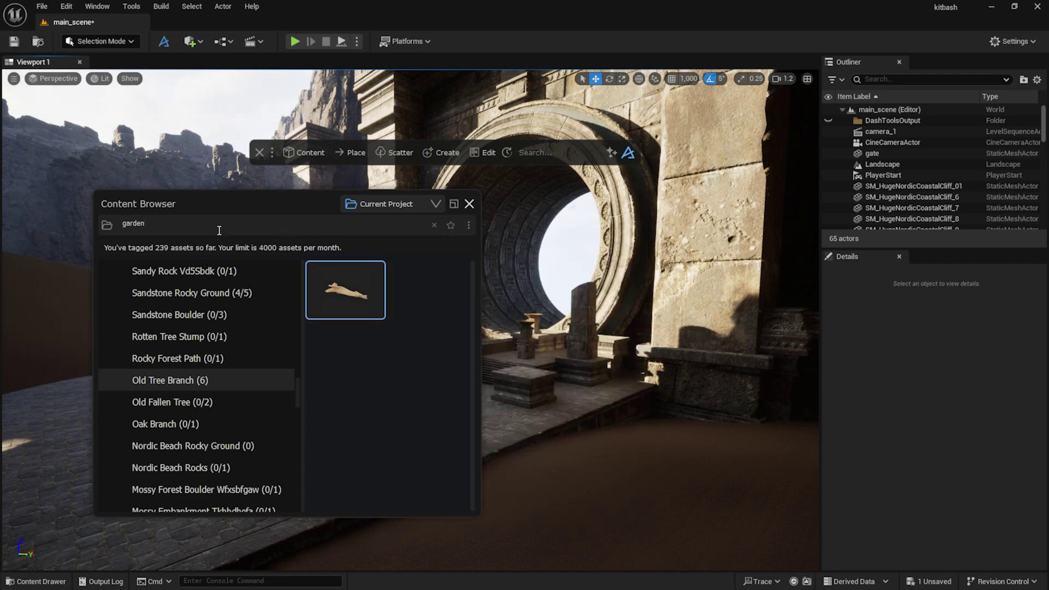
key(BackSpace)
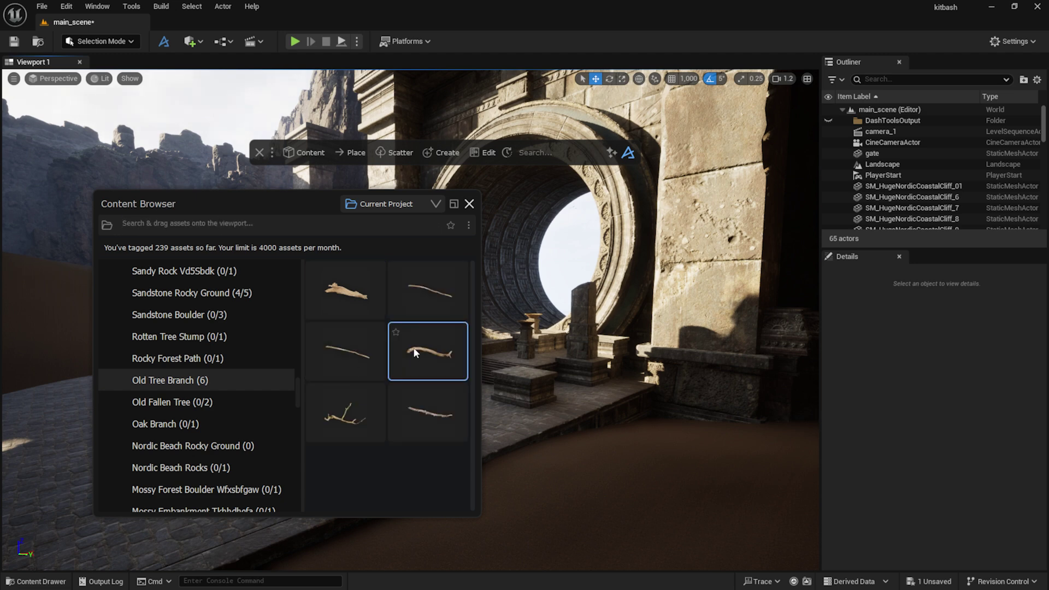
Search the 3D Assets for "rocky ground" and scatter the sandstone rocky ground meshes over the landscape.
scroll(191, 350, up, 3)
click(188, 359)
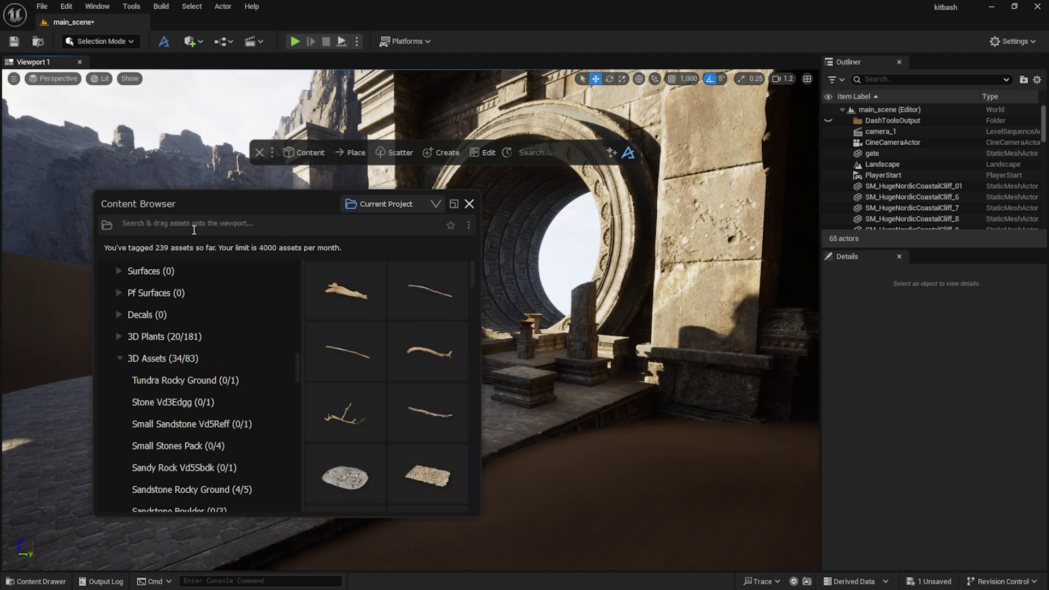
text(rocky ground)
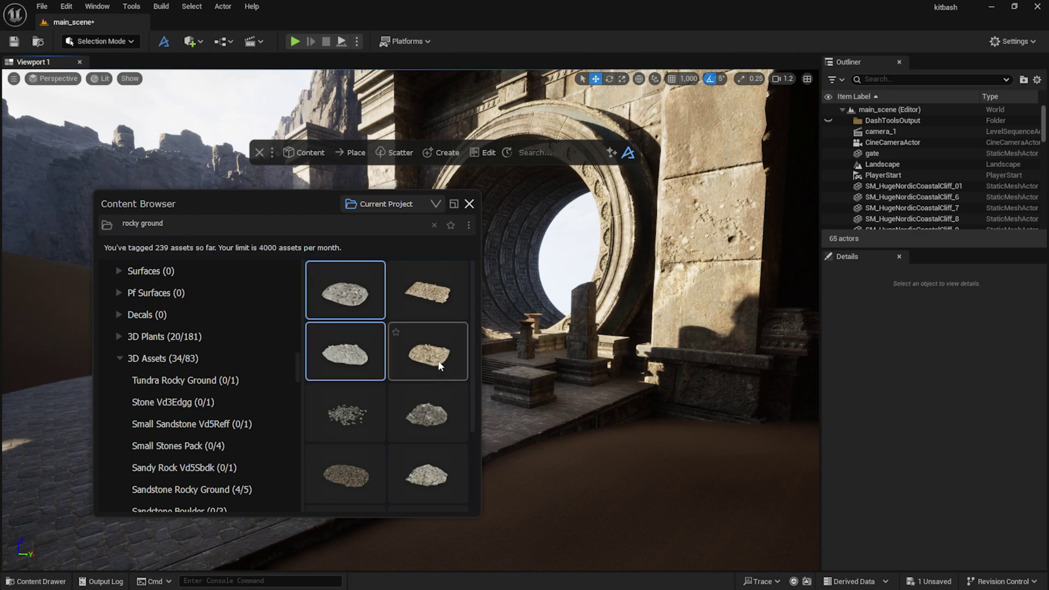
drag(423, 349, 629, 465)
Adjust the Surface Scatter settings so the rocky ground densely covers the terrain around the temple floor.
right_drag(589, 448, 593, 454)
mouse_move(727, 324)
mouse_down()
mouse_move(749, 323)
mouse_move(738, 323)
mouse_up()
right_drag(428, 436, 210, 435)
scroll(753, 350, down, 3)
scroll(716, 372, down, 4)
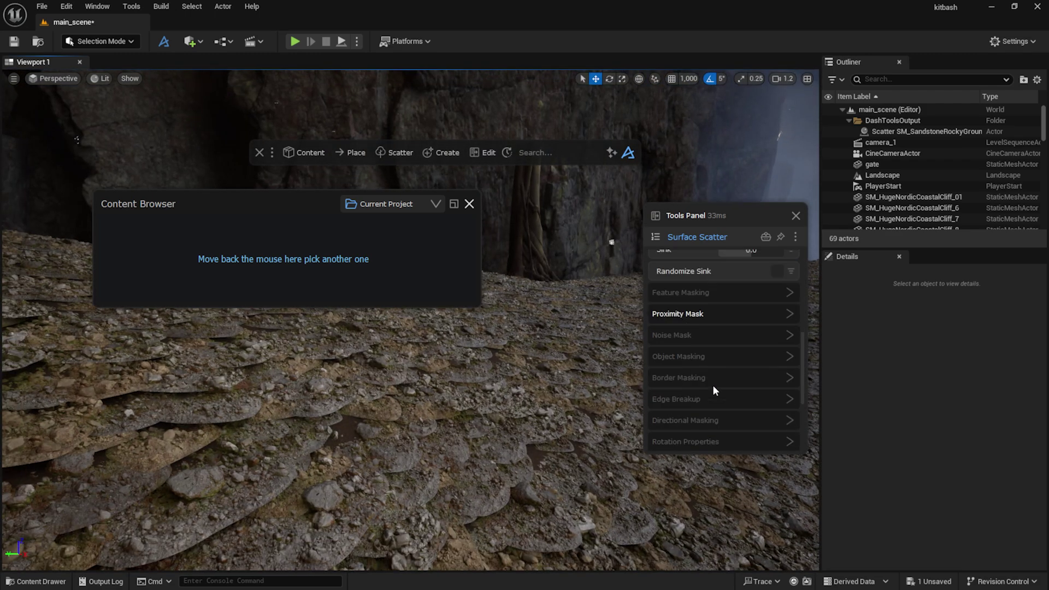
drag(730, 398, 786, 395)
right_drag(415, 383, 721, 383)
right_drag(502, 274, 519, 360)
scroll(726, 366, up, 4)
click(723, 368)
drag(730, 388, 723, 411)
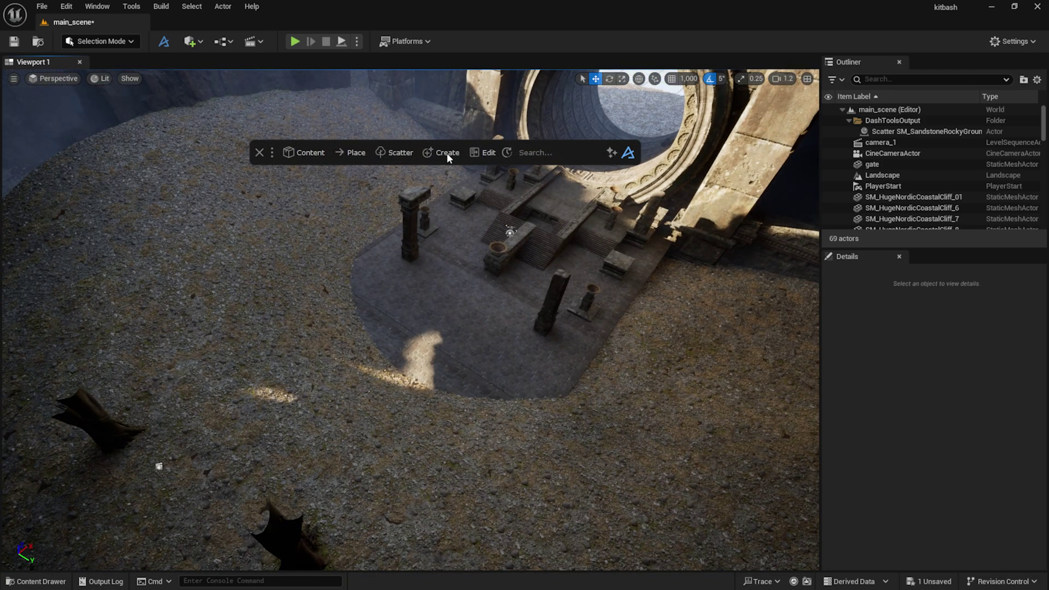
Draw a spline on the surface from the temple stairs across the floor and out over the rocky ground.
click(447, 153)
click(426, 388)
click(427, 409)
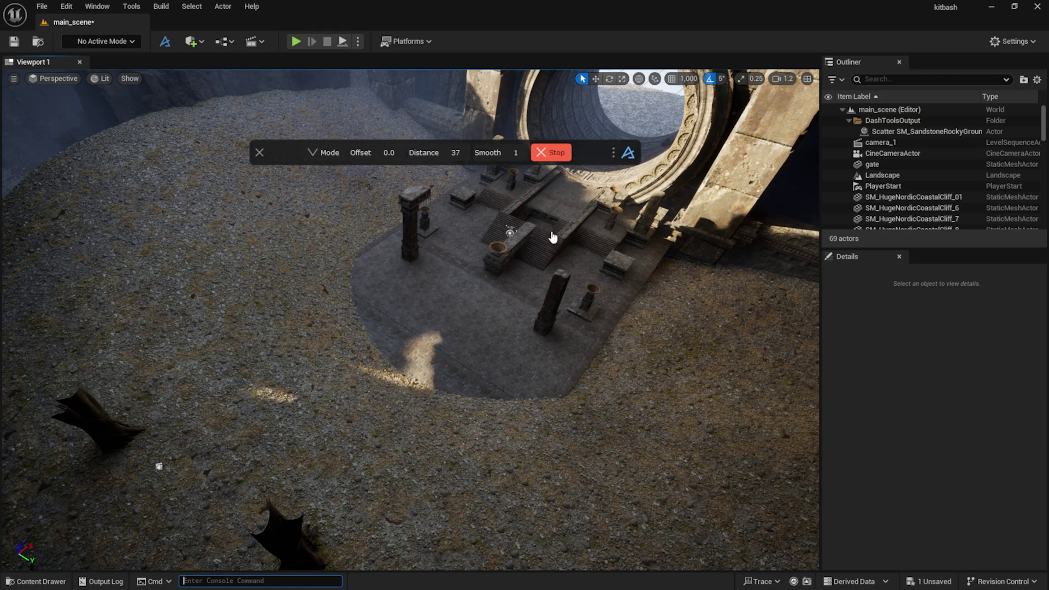
mouse_move(563, 198)
mouse_down()
mouse_move(219, 452)
mouse_move(65, 548)
mouse_up()
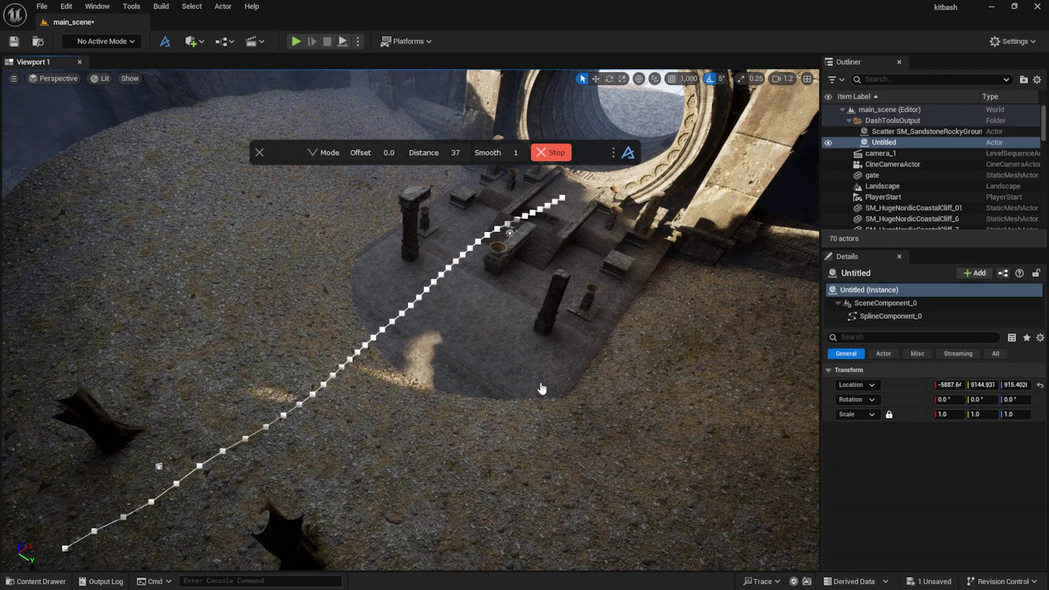
key(Escape)
Edit the rocky ground scatter and add the drawn spline as its Proximity Mask object.
mouse_move(508, 421)
right_down()
mouse_move(525, 372)
mouse_move(486, 410)
mouse_move(519, 393)
mouse_move(492, 377)
mouse_move(402, 376)
right_up()
click(403, 376)
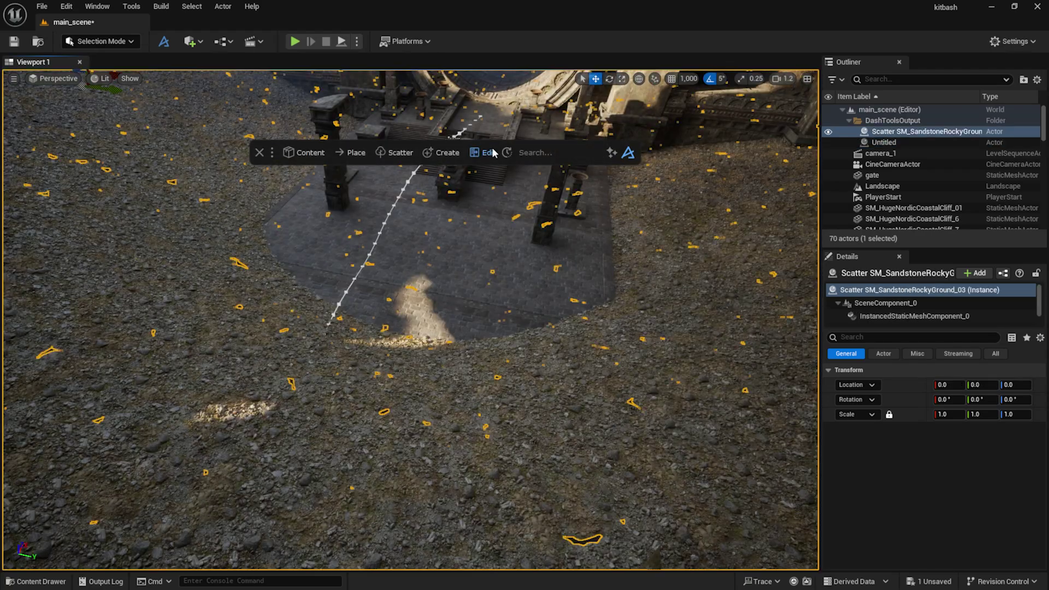
click(488, 153)
drag(723, 215, 669, 209)
click(662, 339)
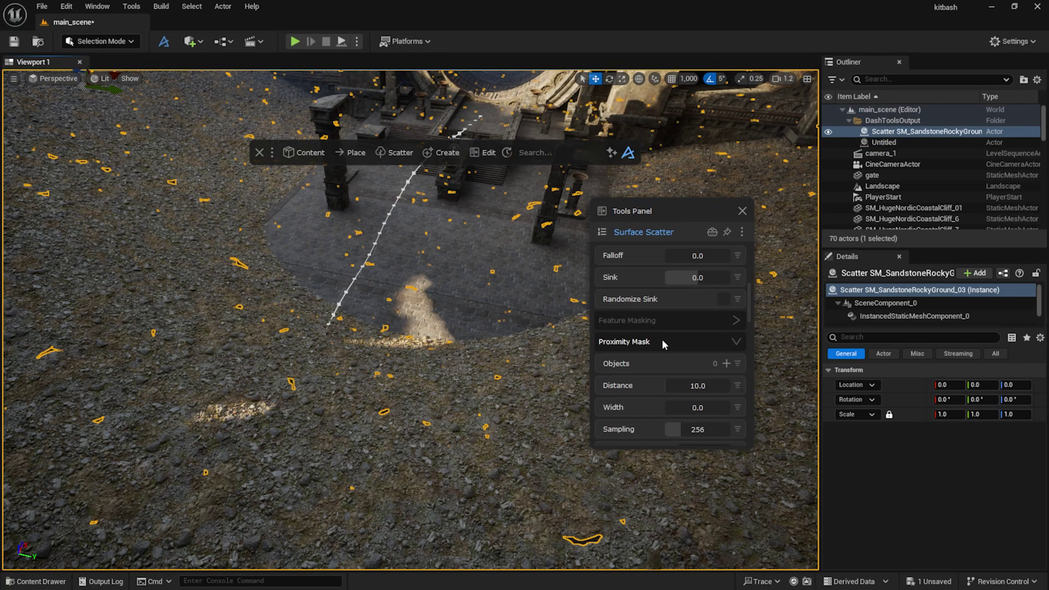
click(344, 291)
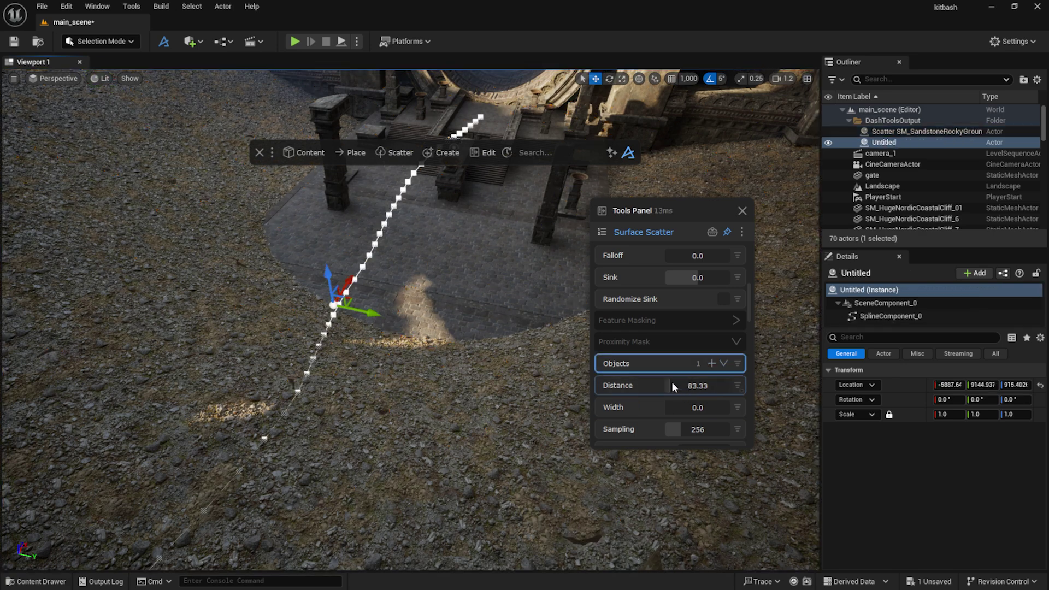
Invert the rocky ground scatter's proximity mask and set its distance to 4000.
drag(676, 387, 722, 373)
click(738, 385)
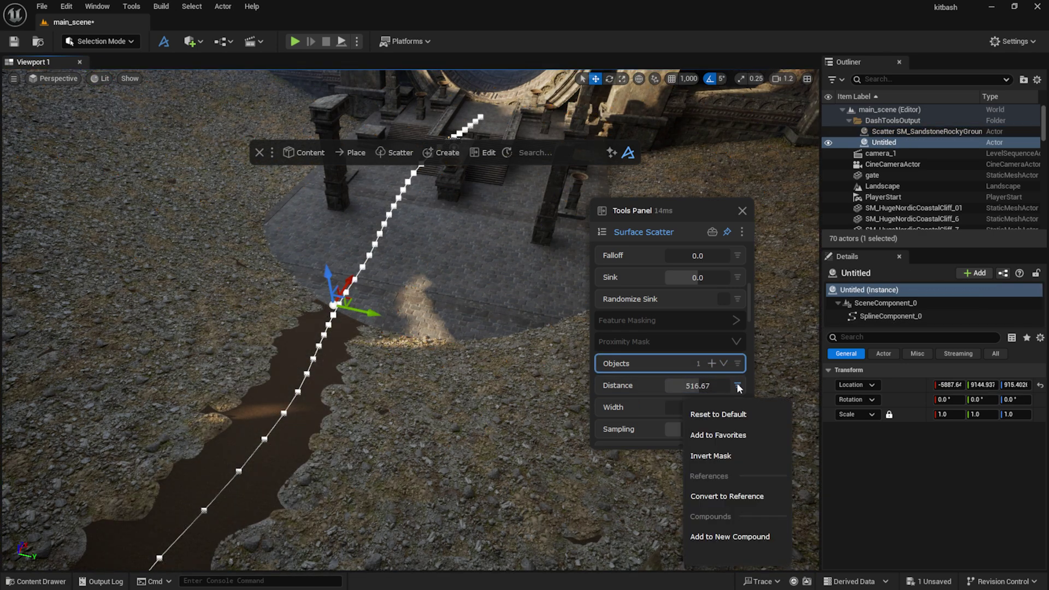
click(718, 414)
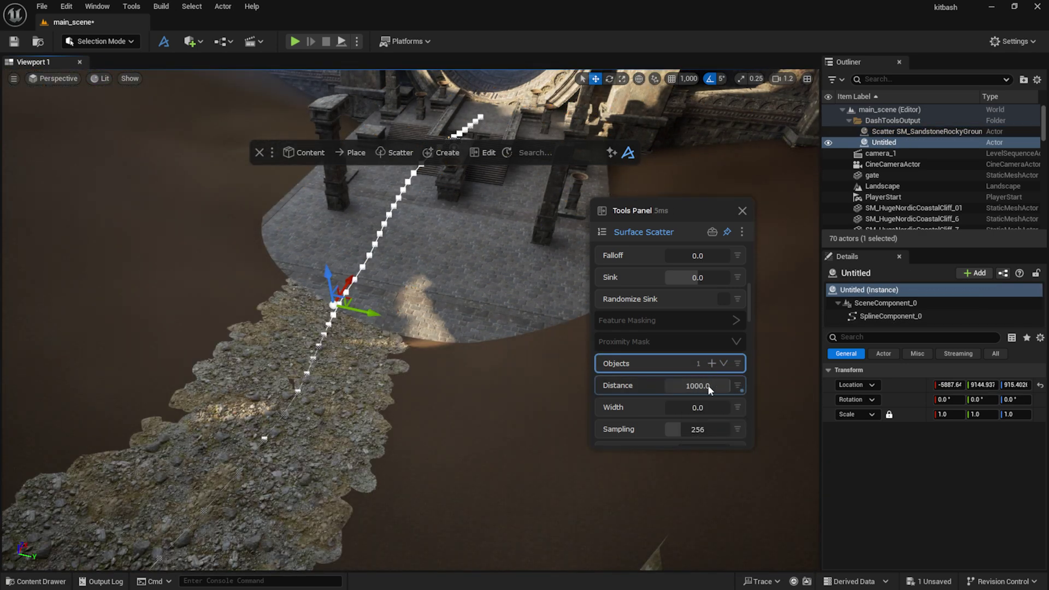
text(4000)
key(Return)
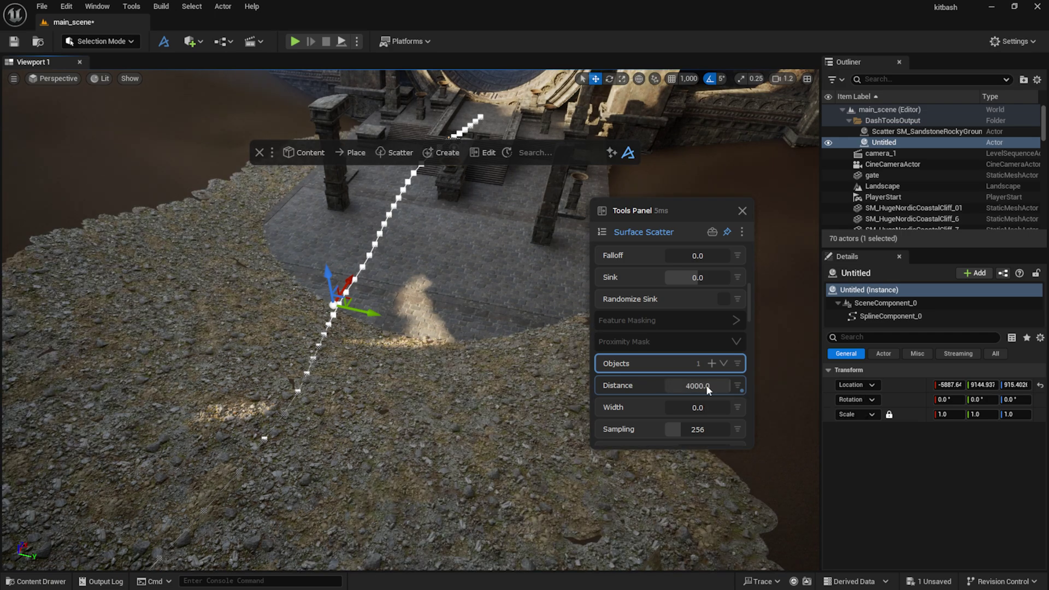
Increase the proximity mask distance to 8000 and shift the spline along Y to about 9473.
scroll(324, 346, down, 2)
drag(387, 316, 419, 335)
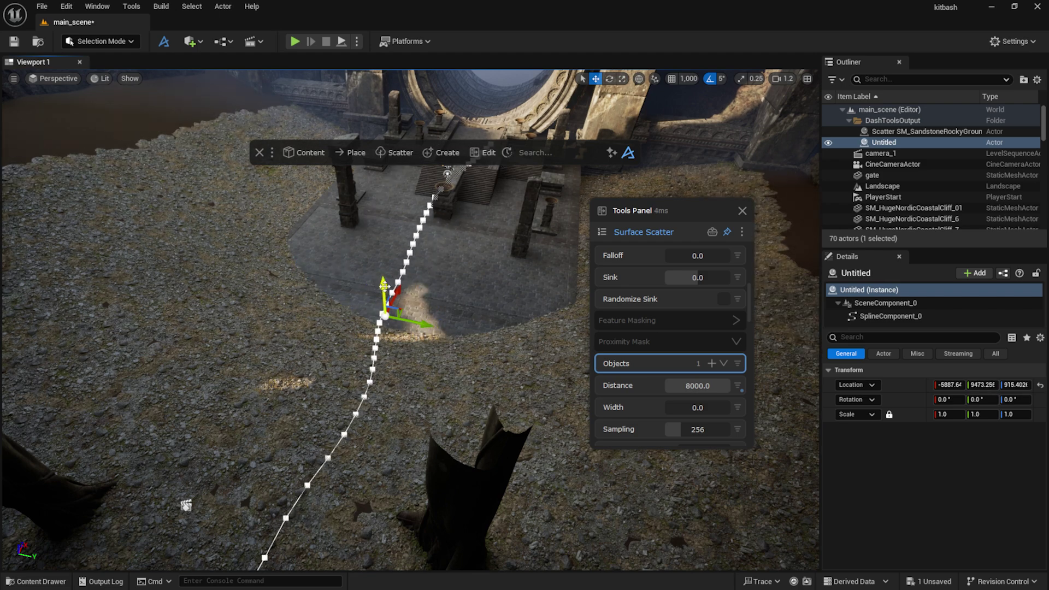
Nudge and deselect the drawn spline, and fine-tune the Proximity Mask of the rocky ground scatter.
drag(384, 286, 347, 288)
key(Escape)
click(53, 79)
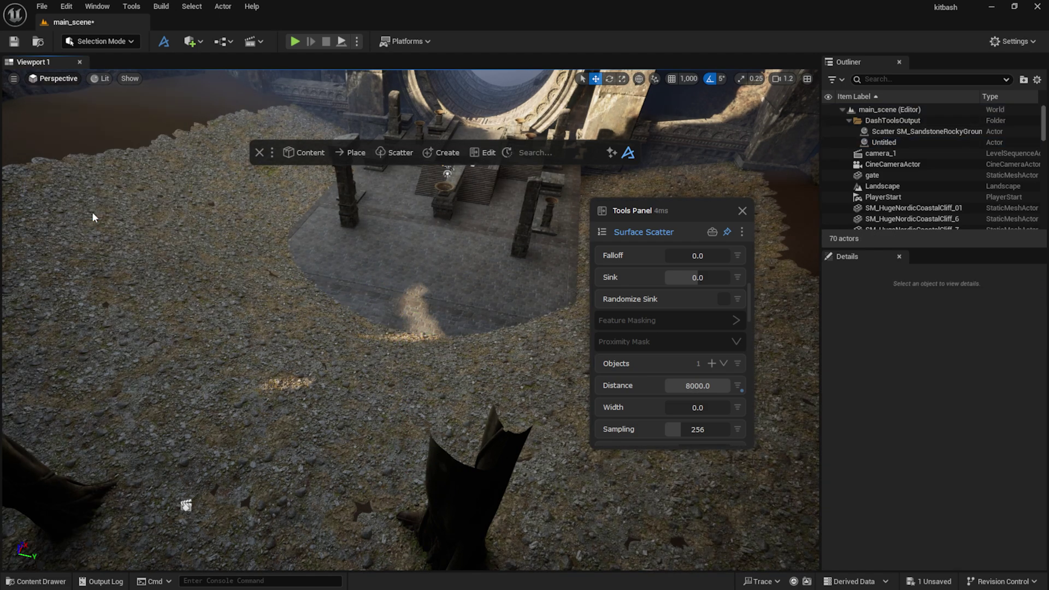
click(93, 215)
drag(678, 210, 745, 169)
click(763, 344)
drag(765, 366, 732, 366)
scroll(733, 379, down, 2)
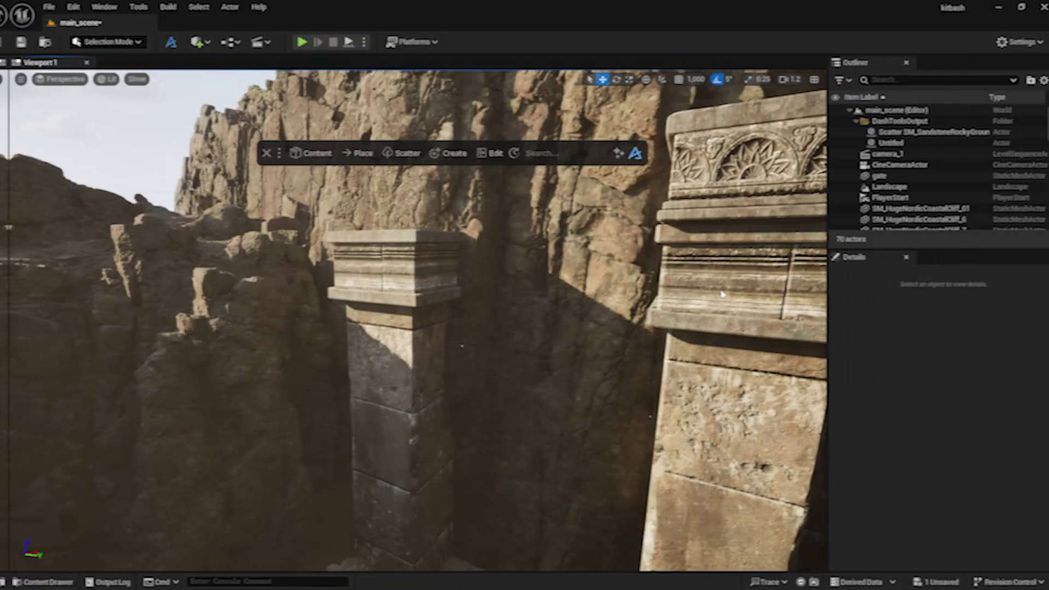
Search the project content for "european" and scatter several European Hornbeam saplings onto the cliff behind the stone columns.
click(310, 153)
click(303, 181)
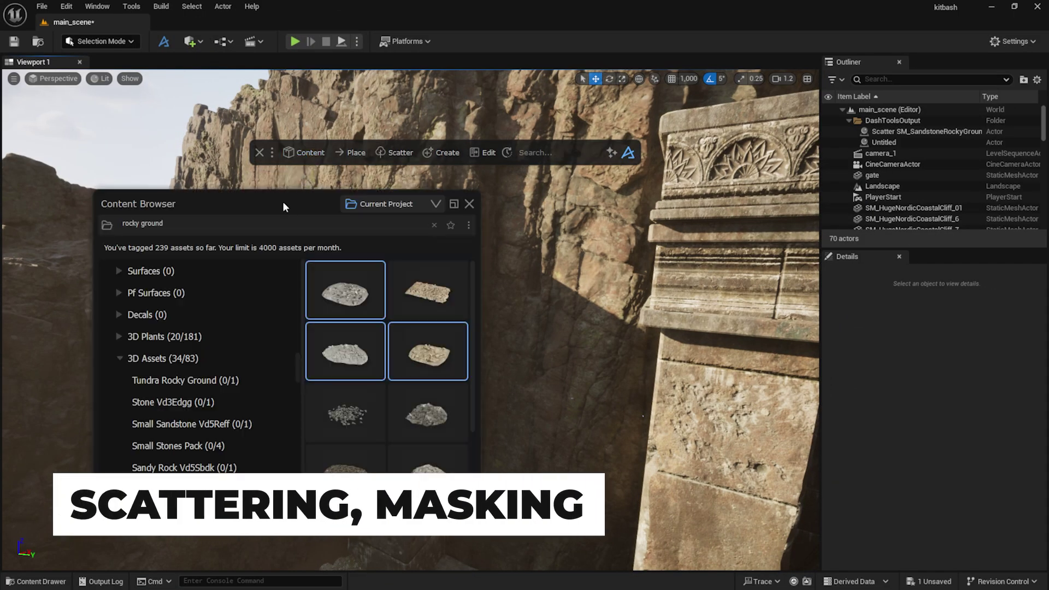
click(352, 215)
text(european)
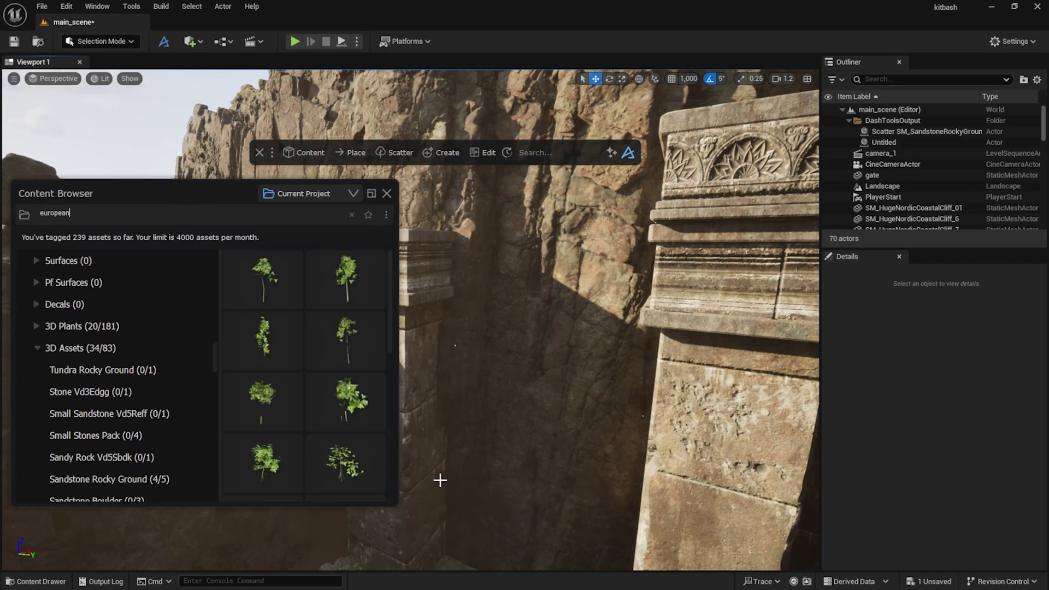
scroll(328, 452, down, 3)
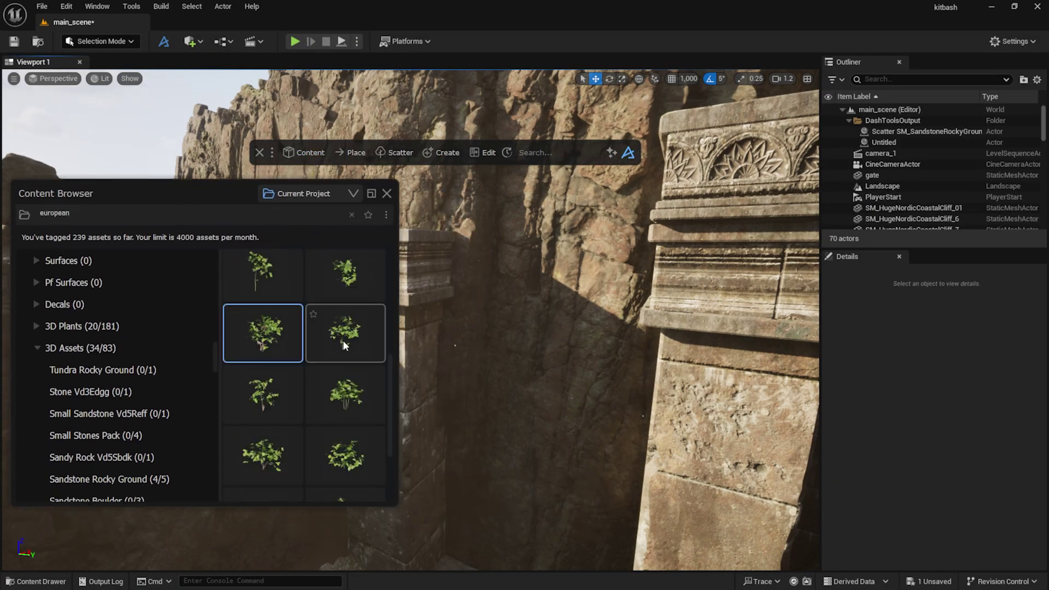
drag(346, 466, 574, 271)
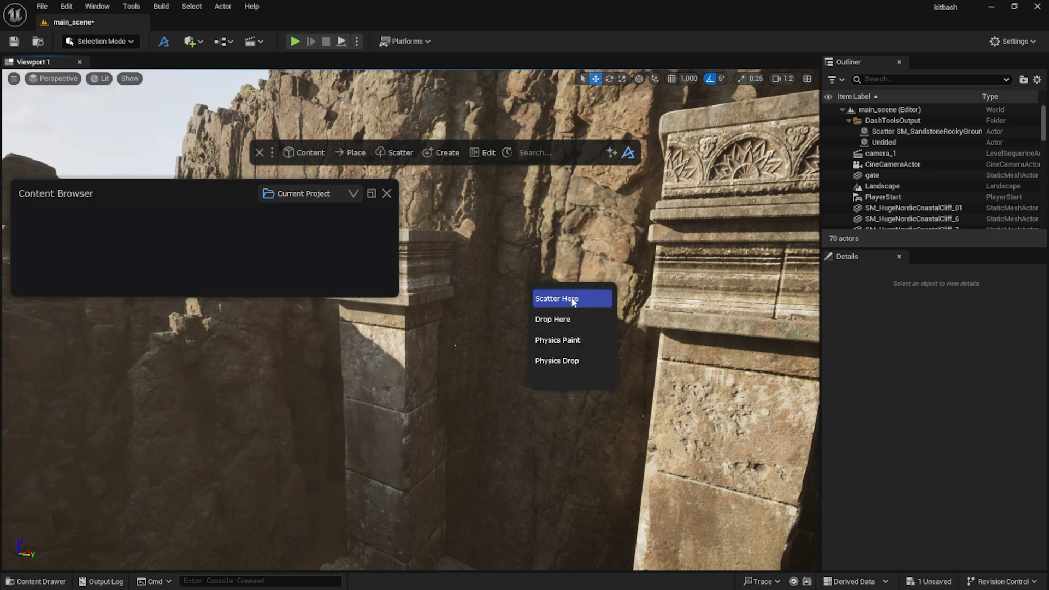
click(573, 300)
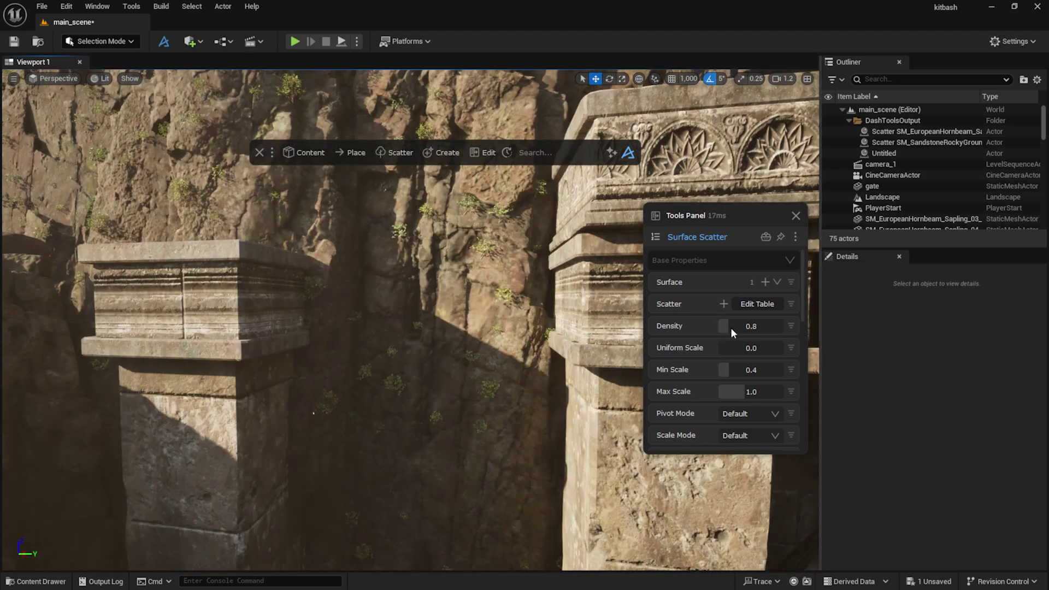
Increase the hornbeam scatter's density and set its maximum scale to about 1.54.
drag(730, 327, 760, 325)
drag(735, 391, 763, 394)
scroll(737, 368, down, 5)
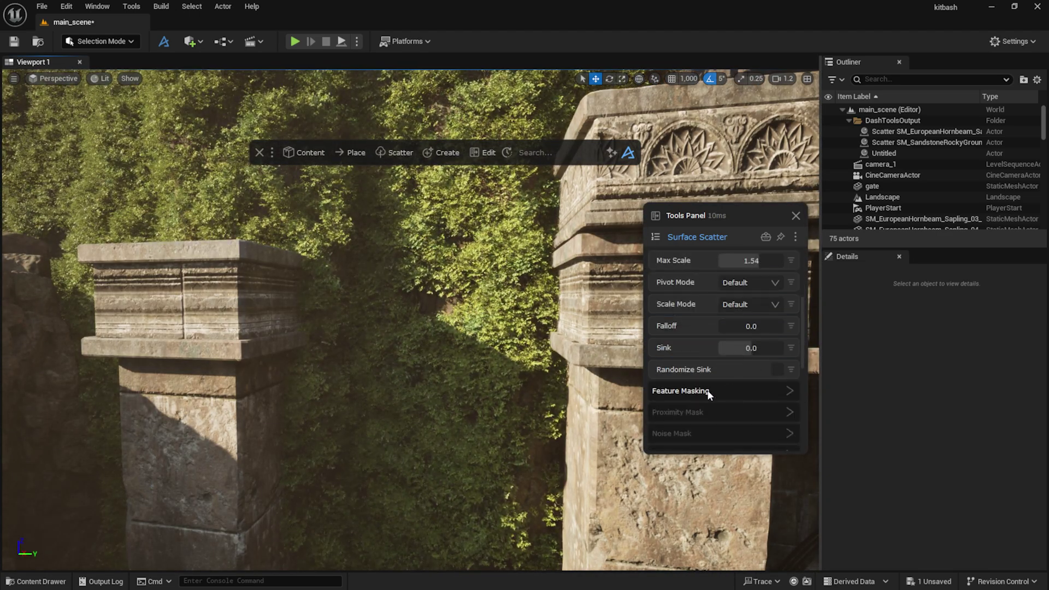
Lower the hornbeam scatter's Angle Mask in its feature masking and fine-tune its remaining scatter settings.
scroll(710, 388, down, 3)
click(719, 326)
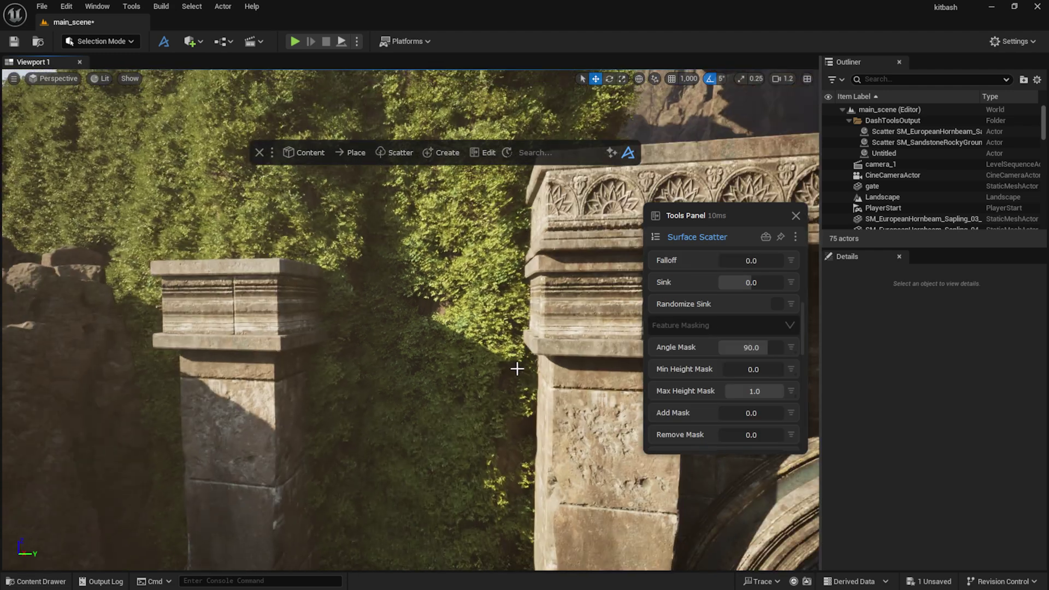
drag(763, 346, 713, 358)
scroll(697, 336, up, 2)
scroll(694, 333, down, 12)
click(690, 368)
scroll(691, 368, down, 3)
drag(723, 322, 757, 322)
drag(731, 345, 716, 325)
mouse_move(375, 330)
right_down()
mouse_move(306, 330)
mouse_move(375, 330)
right_up()
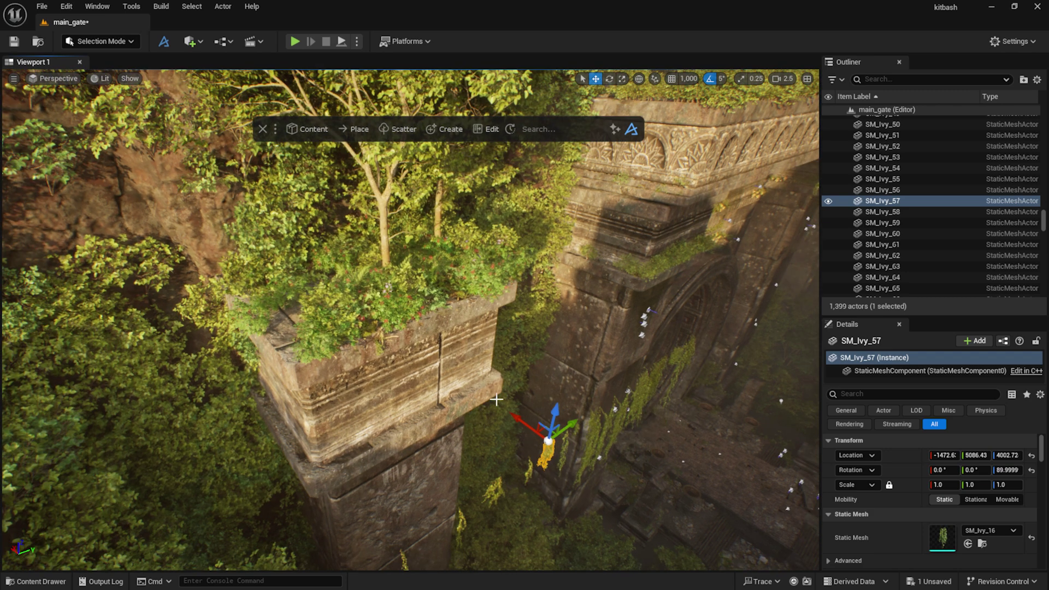
Draw a curve with a distance of 40 along the upper edge of the overgrown pillar top.
click(447, 128)
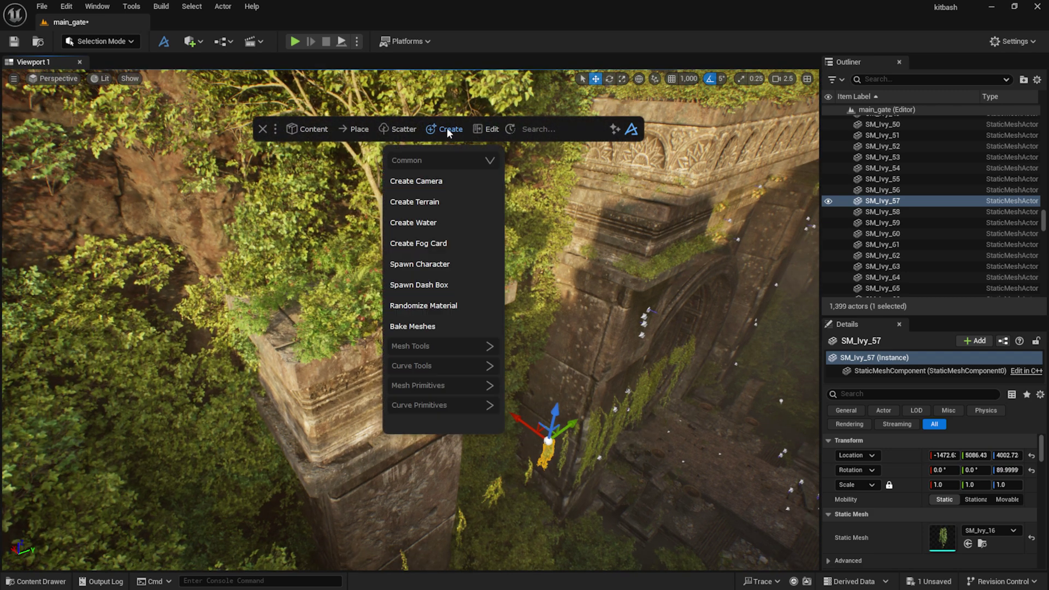
click(444, 365)
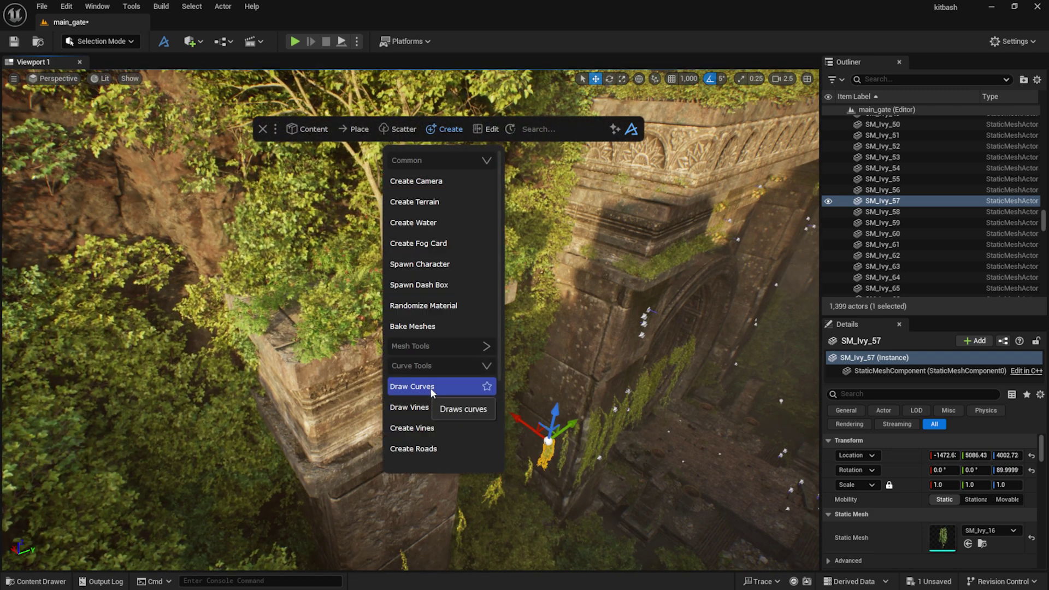
click(444, 389)
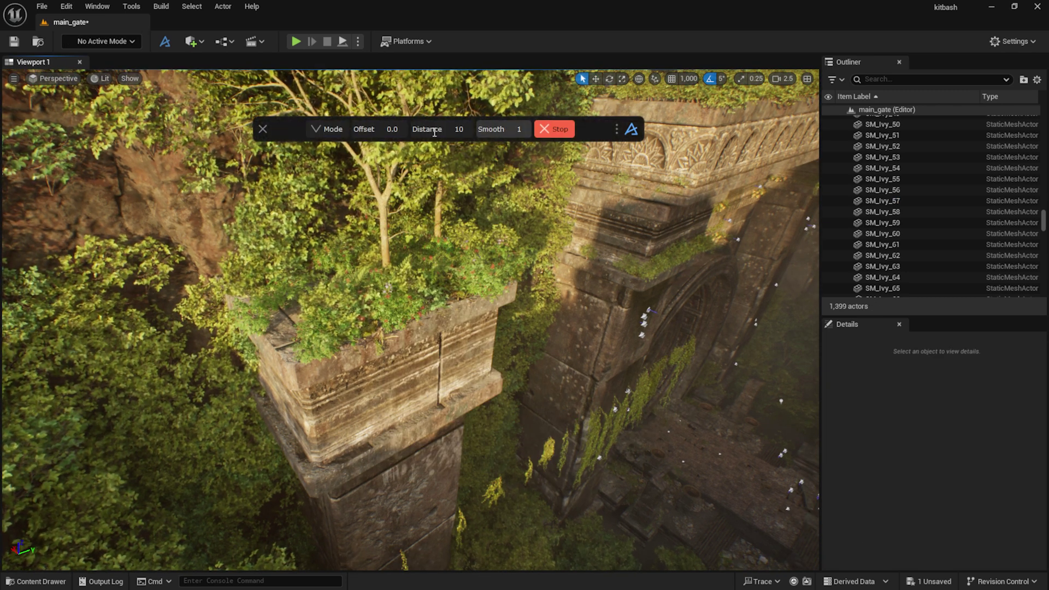
click(434, 132)
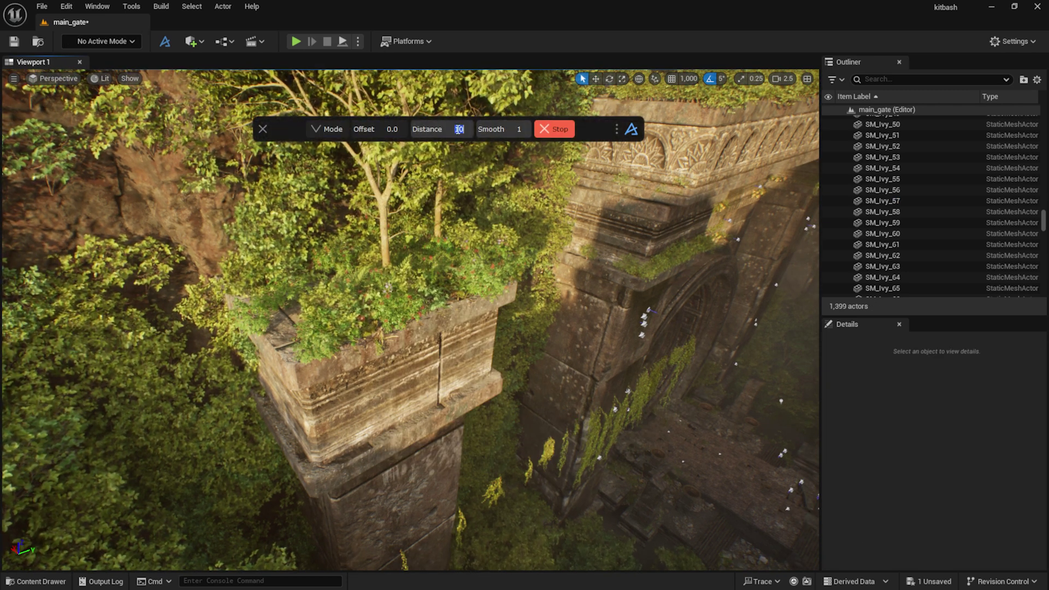
text(40)
drag(336, 361, 518, 293)
key(Escape)
Reposition the curve at the pillar's near corner and delete its surplus spline point.
click(269, 343)
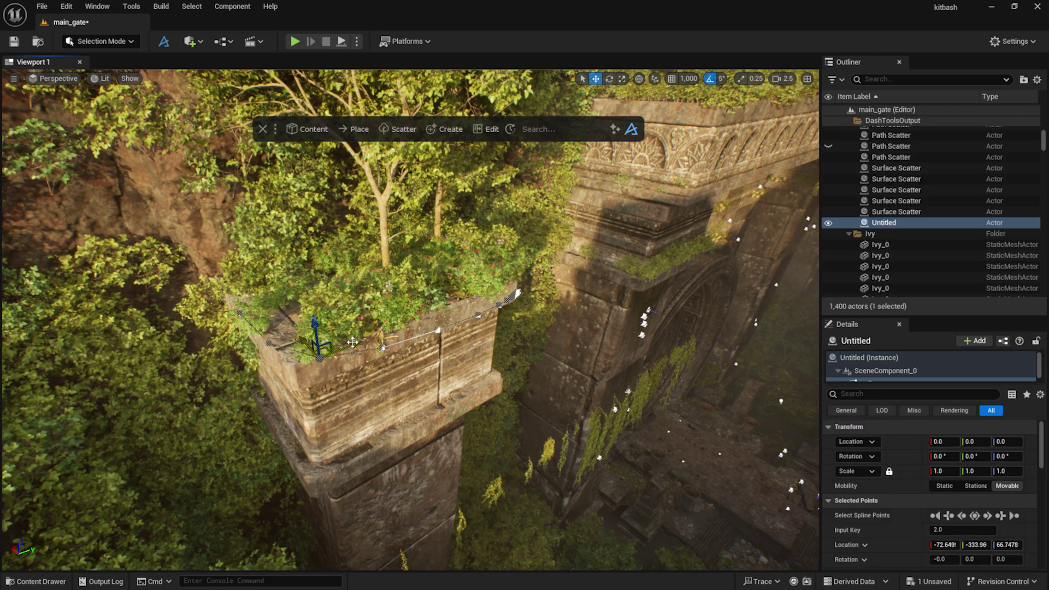
drag(270, 343, 293, 368)
click(320, 359)
key(Delete)
click(438, 331)
key(f)
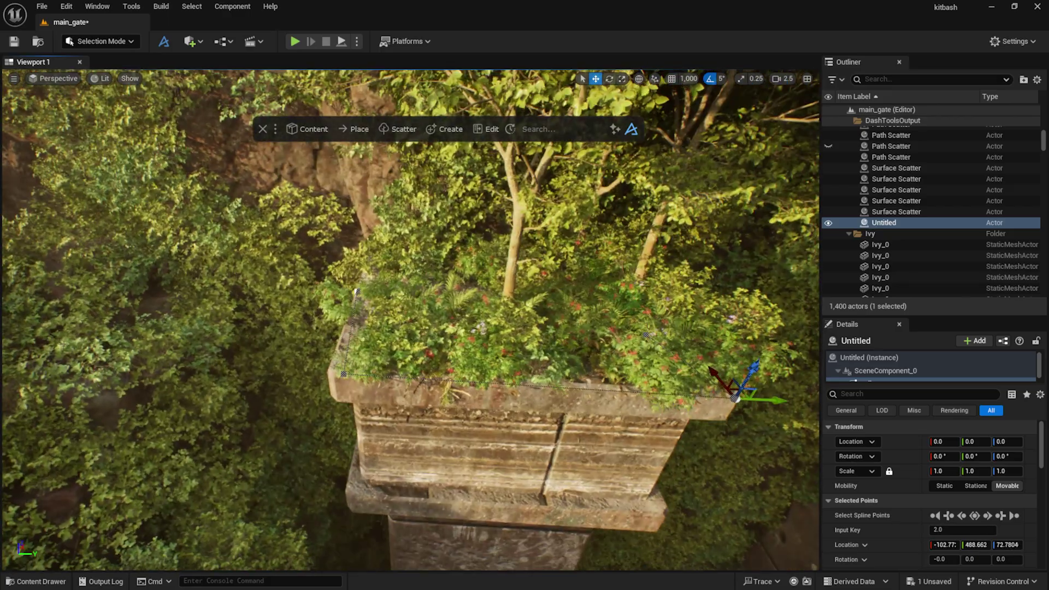
Extend the curve around the pillar's far corner with a duplicated end point, and deselect it.
click(320, 381)
click(738, 395)
alt+drag(738, 395, 803, 372)
right_drag(475, 265, 546, 305)
drag(333, 305, 372, 278)
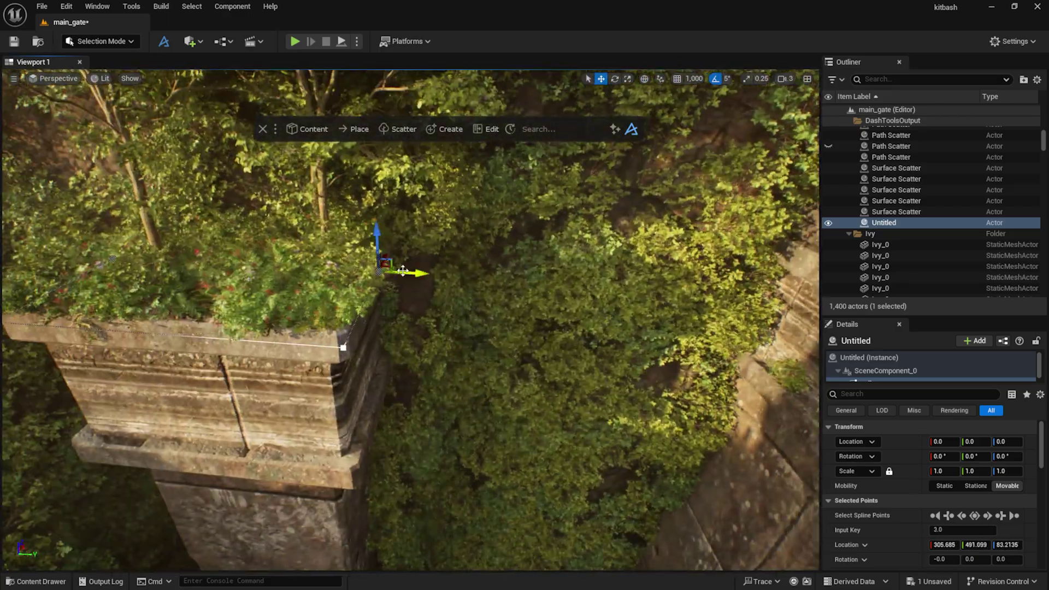
click(339, 346)
scroll(370, 327, up, 1)
right_drag(340, 346, 471, 339)
key(Escape)
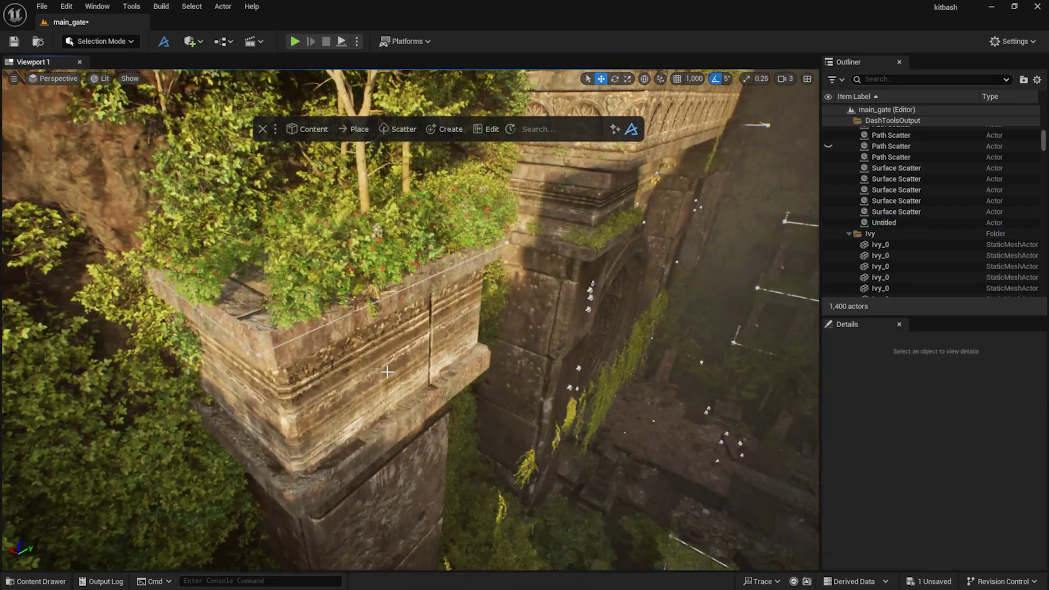
Start a Path Scatter and assign the curve around the pillar top as its Curves input.
click(400, 128)
click(386, 186)
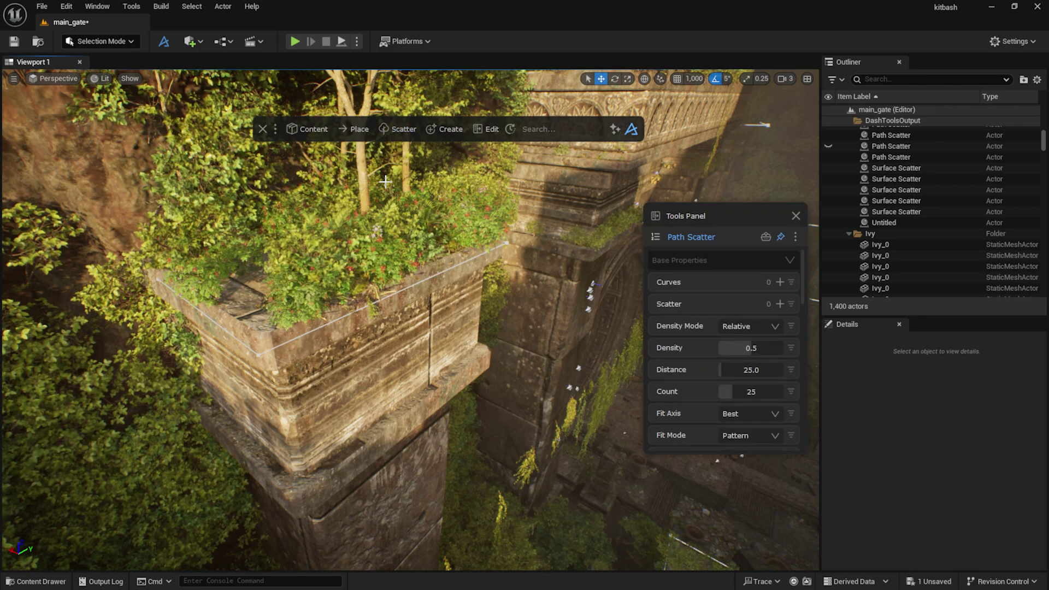
mouse_move(715, 214)
mouse_down()
mouse_move(581, 211)
mouse_move(717, 200)
mouse_up()
click(383, 300)
click(665, 281)
Select the hanging ivy meshes SM_Ivy_54 to SM_Ivy_66 and add them as the path scatter's objects.
right_drag(426, 272, 464, 295)
right_drag(232, 372, 219, 352)
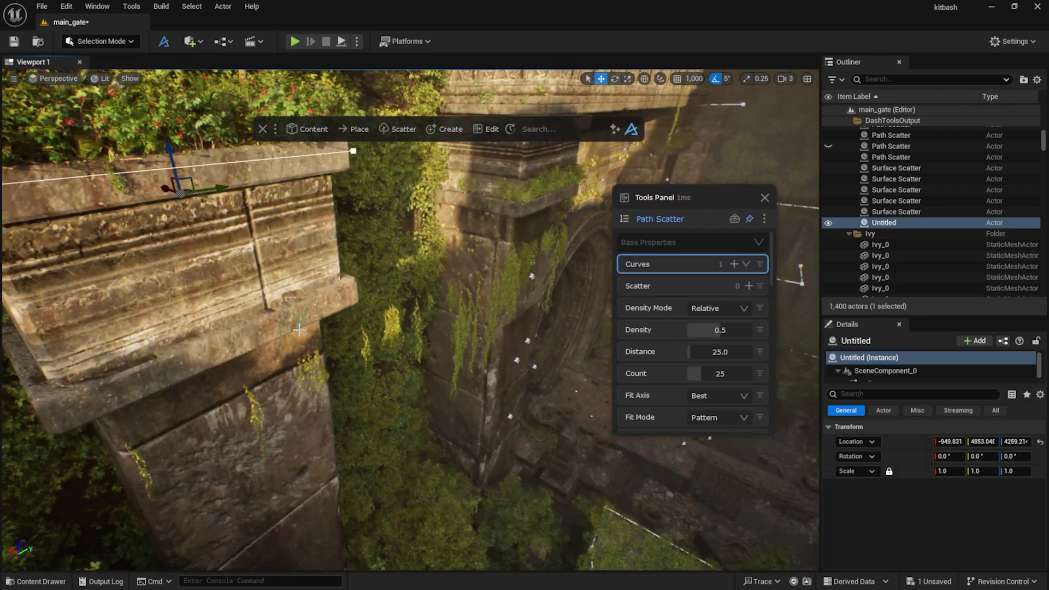
click(250, 395)
click(250, 395)
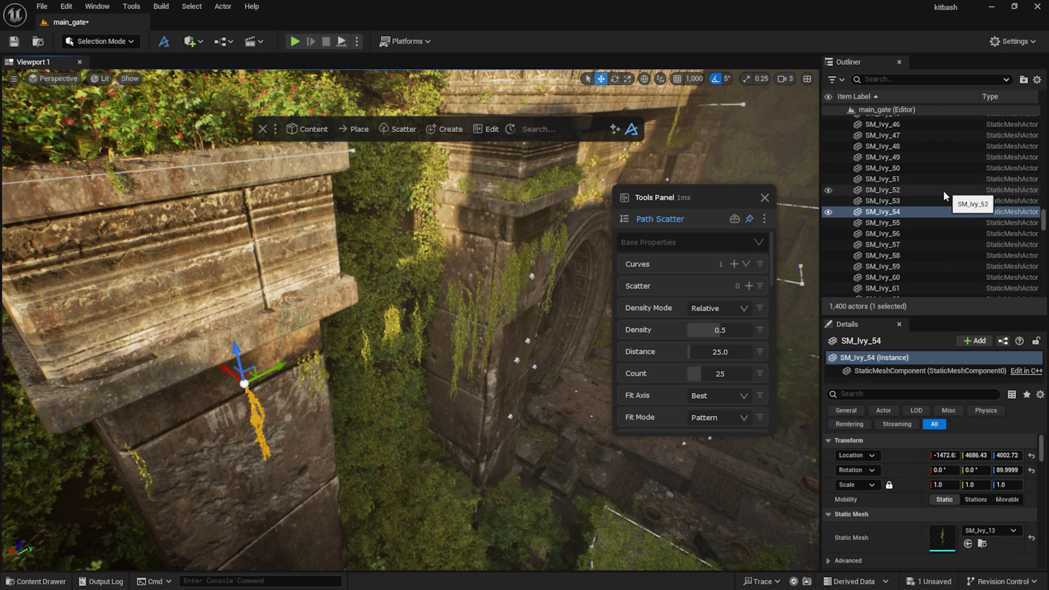
scroll(972, 230, down, 2)
shift+click(898, 291)
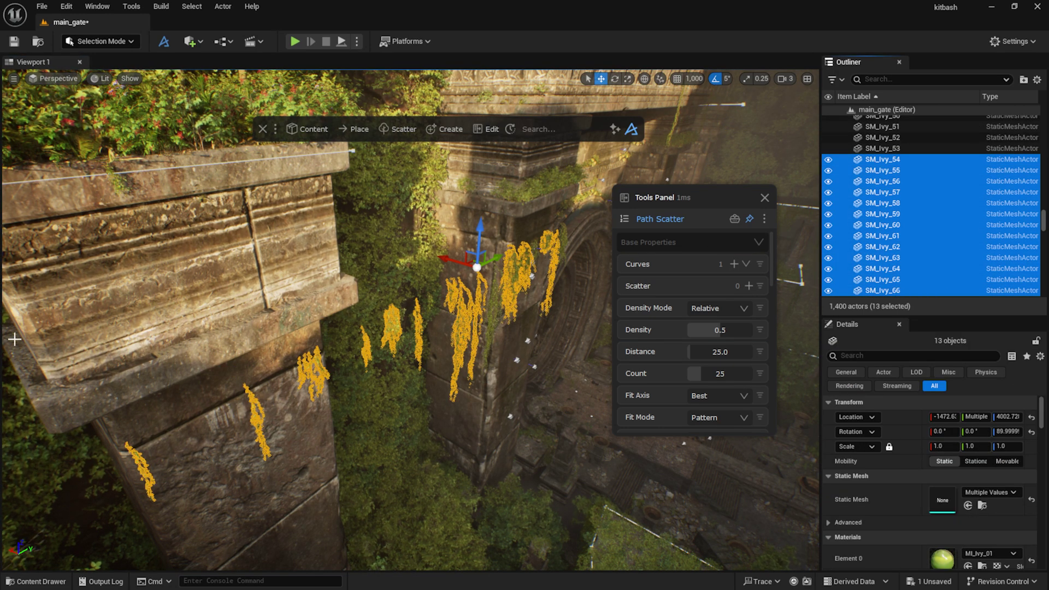
click(749, 285)
Set the ivy path scatter's density to 0.93 and increase its maximum scale.
right_drag(347, 172, 313, 259)
drag(718, 330, 749, 320)
right_drag(516, 314, 474, 345)
scroll(694, 355, down, 3)
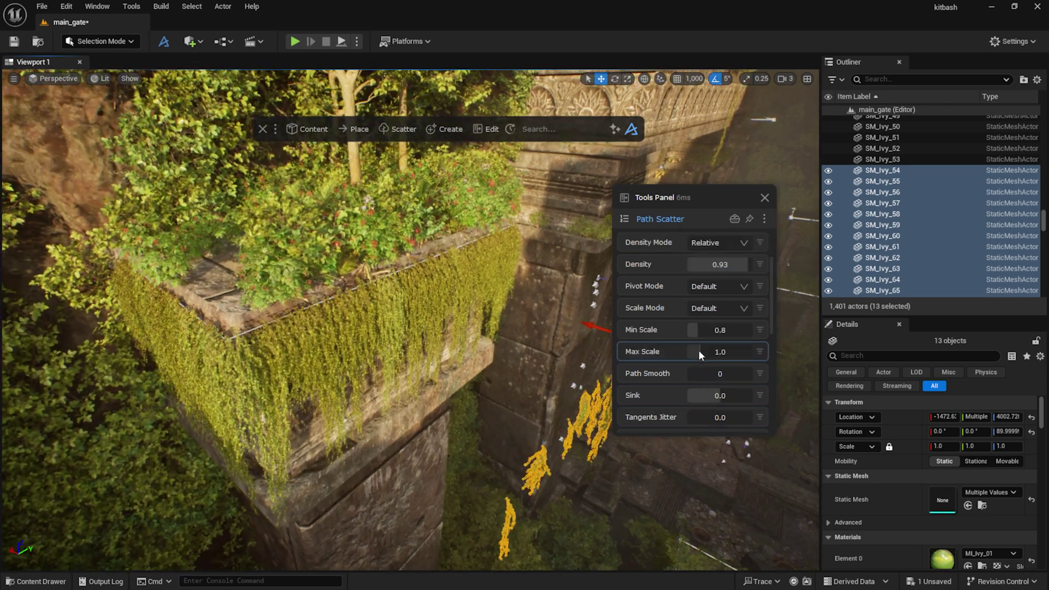
drag(697, 349, 757, 340)
Set the ivy path scatter's Z Rotation to 132 in its rotation properties and close the scatter settings.
scroll(654, 353, down, 5)
click(705, 373)
click(692, 448)
scroll(694, 345, down, 5)
click(668, 336)
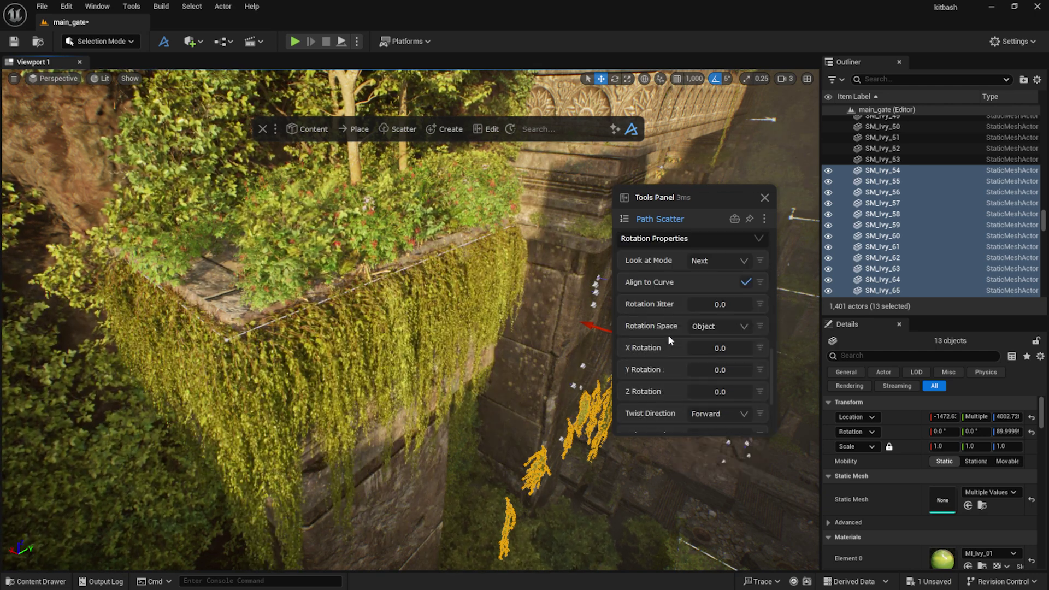
drag(690, 387, 710, 386)
scroll(710, 377, down, 4)
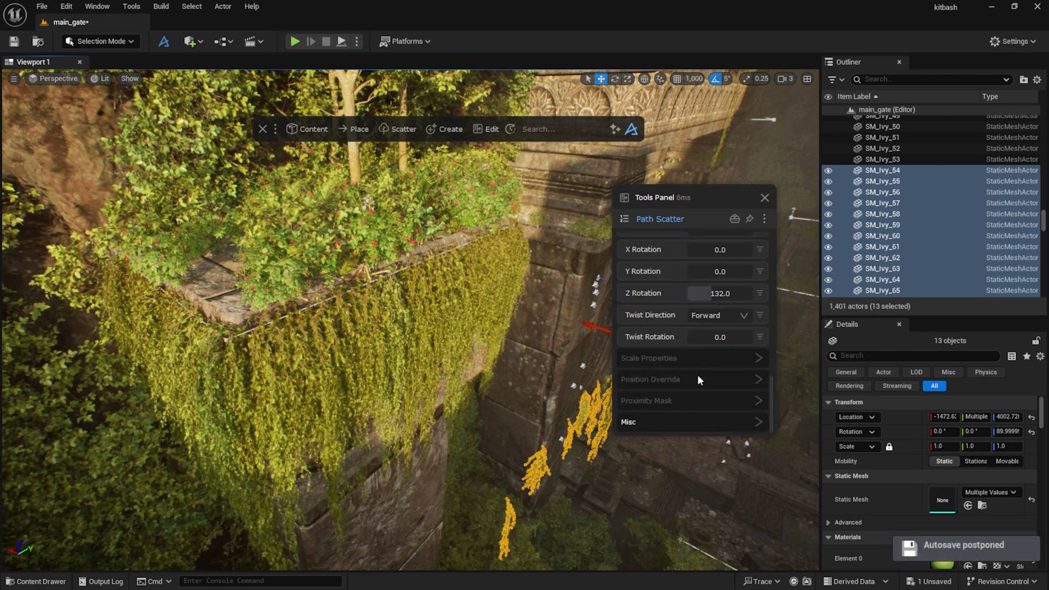
scroll(683, 339, up, 10)
click(764, 198)
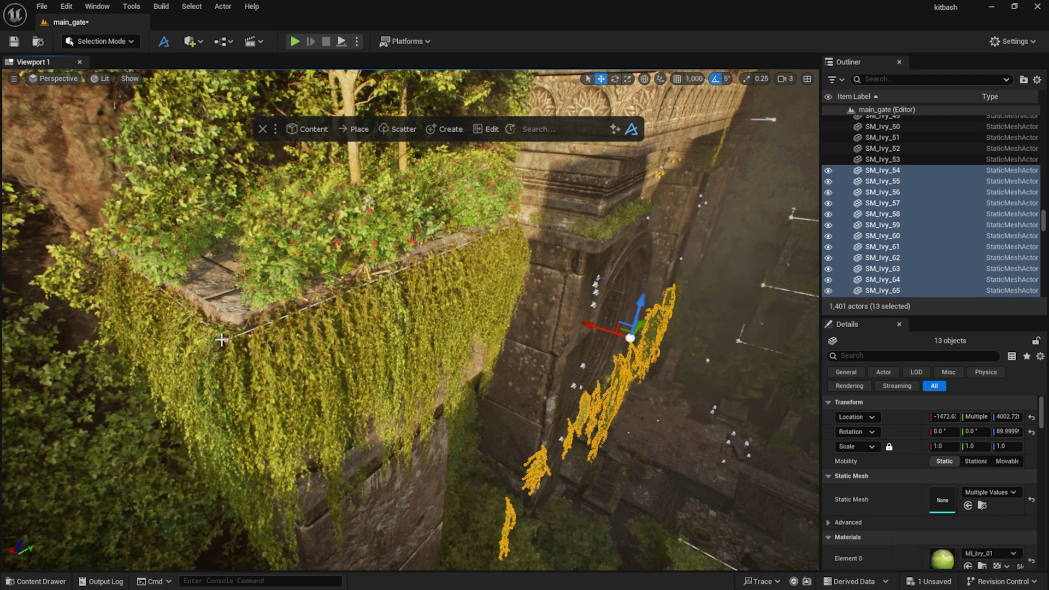
Move the ivy curve's near corner point and back end point to fit the pillar's edge, and deselect the curve.
click(226, 340)
mouse_move(210, 329)
mouse_down()
mouse_move(284, 376)
mouse_move(222, 337)
mouse_up()
click(125, 261)
right_drag(125, 260, 66, 257)
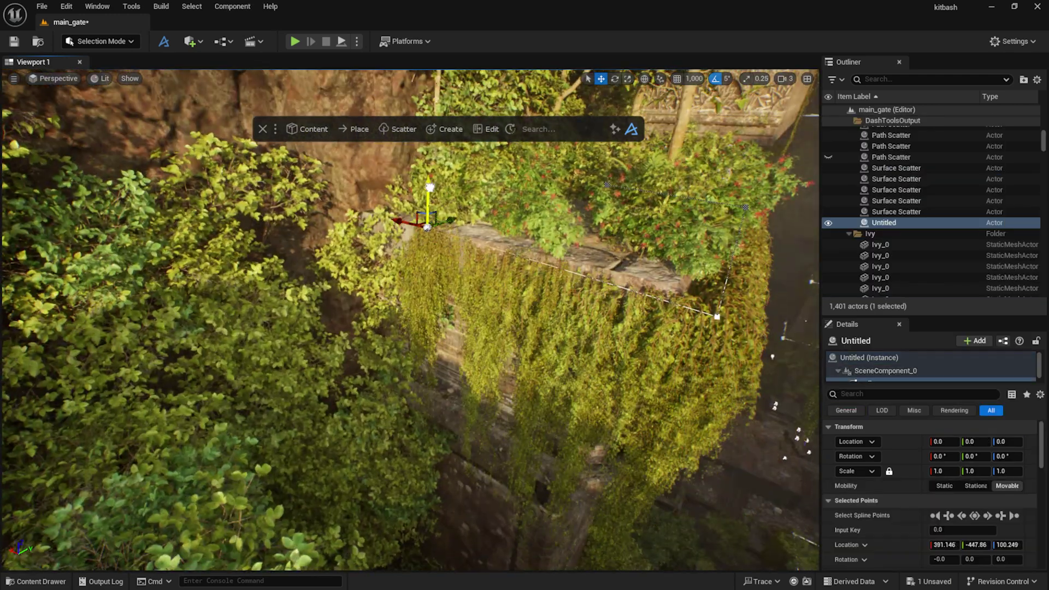
drag(411, 228, 371, 221)
click(718, 311)
right_drag(729, 277, 776, 240)
key(Escape)
Select the ivy curve's end point at the pillar's far corner.
right_drag(492, 402, 492, 356)
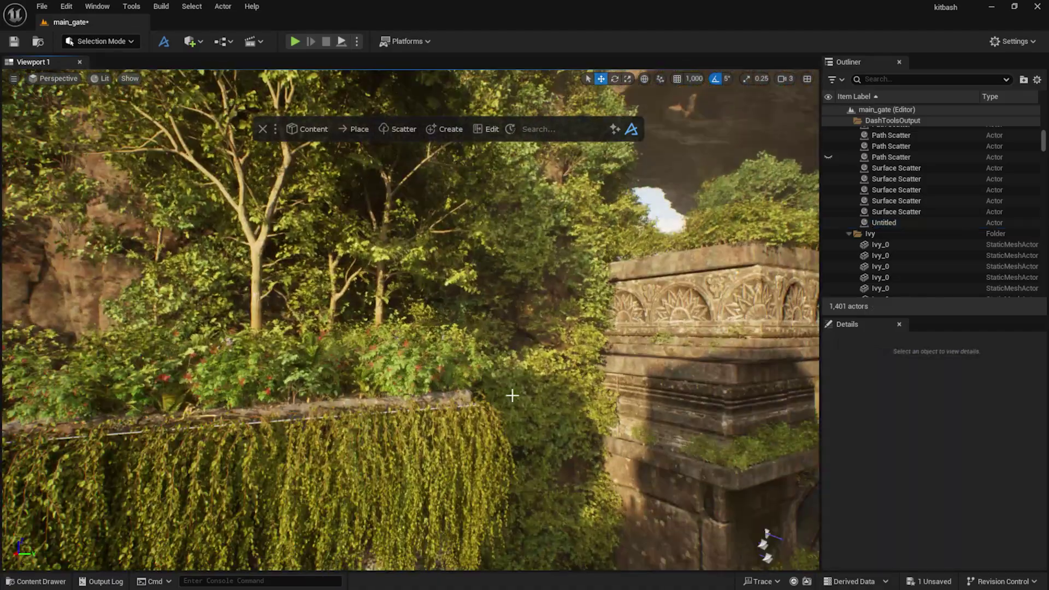
click(492, 403)
click(481, 399)
right_drag(511, 405, 448, 429)
click(487, 395)
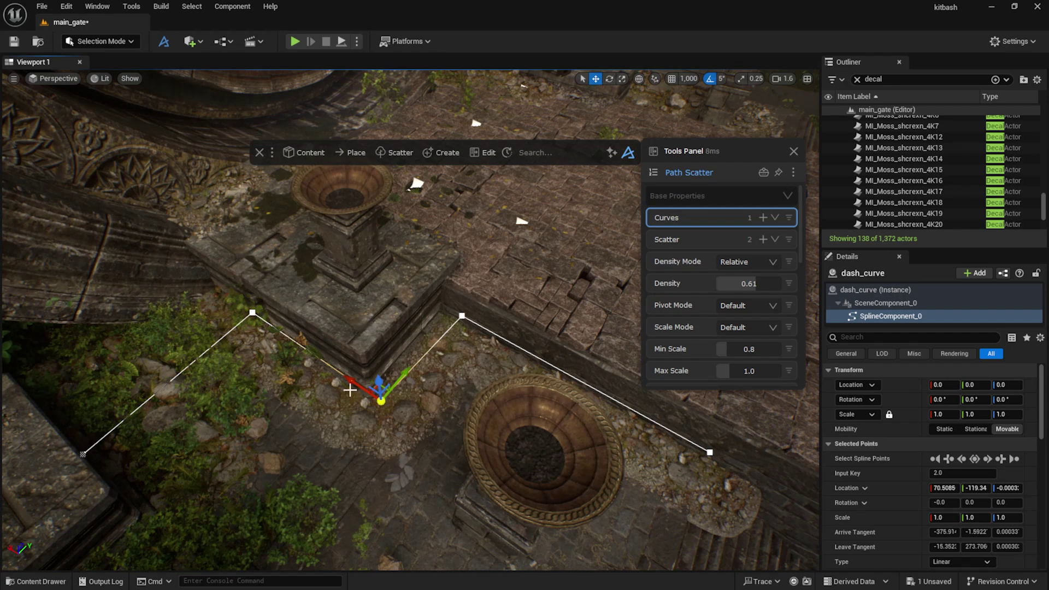
Shift the debris curve's corner point and end point along the foot of the stone plinth and steps.
mouse_move(356, 384)
mouse_down()
mouse_move(365, 390)
mouse_move(338, 372)
mouse_up()
click(709, 452)
drag(677, 435, 594, 413)
Increase the debris path scatter's maximum scale and go through its further properties.
drag(730, 370, 769, 346)
scroll(736, 345, down, 1)
click(737, 336)
scroll(746, 342, down, 1)
scroll(772, 328, down, 3)
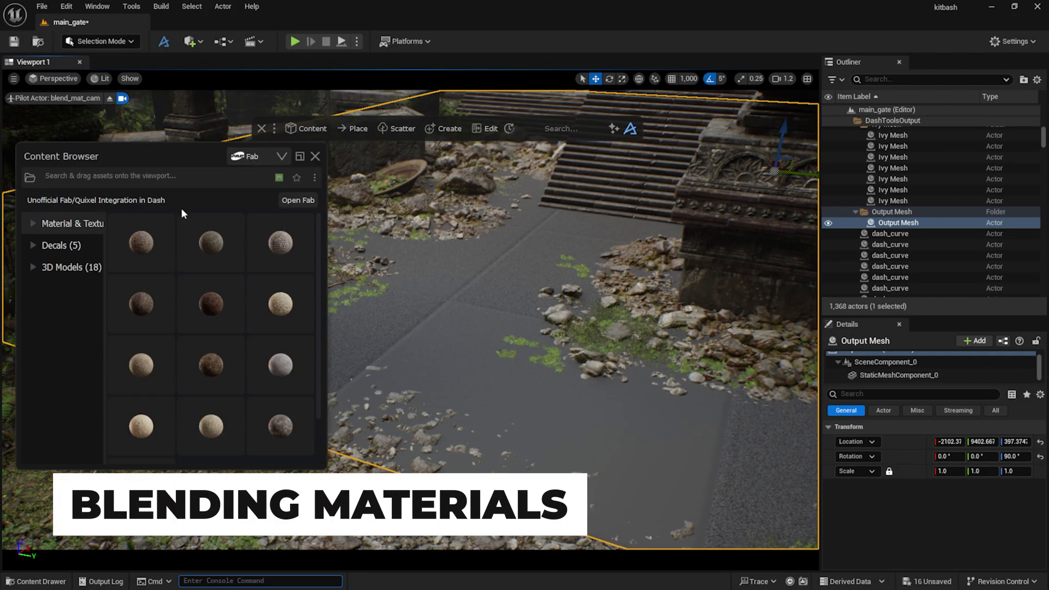
Browse the Fab materials and apply a cobblestone surface to the ground mesh as a blend material.
click(180, 231)
click(141, 304)
click(211, 365)
drag(211, 365, 445, 350)
click(446, 413)
Set the blend material's Global Tiling to 9.08 and its R, G and B weights to 0.66, 0.65 and 0.54.
drag(722, 391, 778, 388)
drag(732, 284, 704, 344)
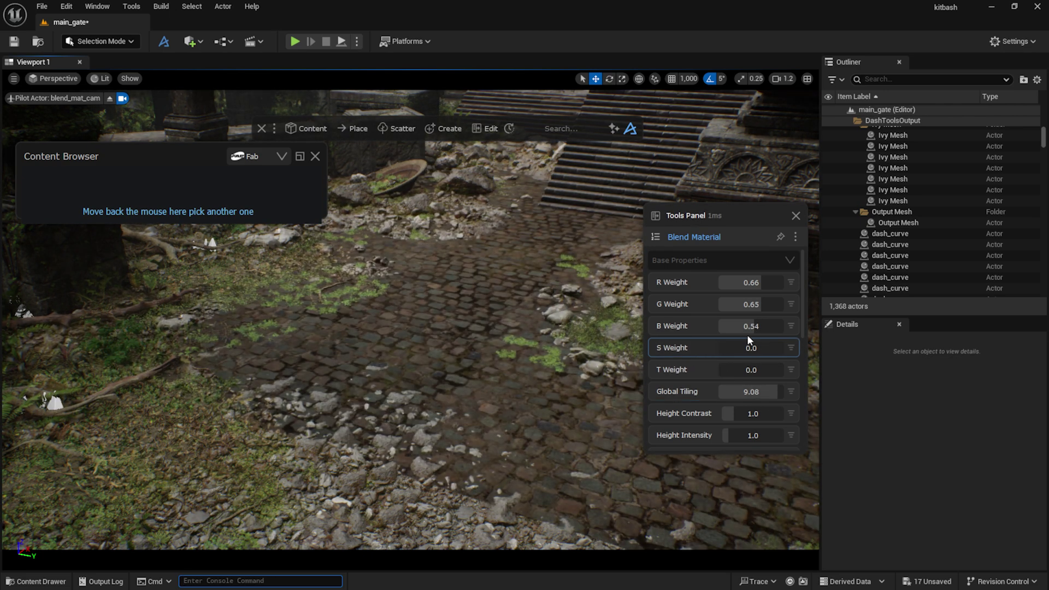
Set the blend material's Wetness to 0.46 and its Displacement to 0.08.
scroll(730, 327, down, 4)
scroll(725, 329, down, 3)
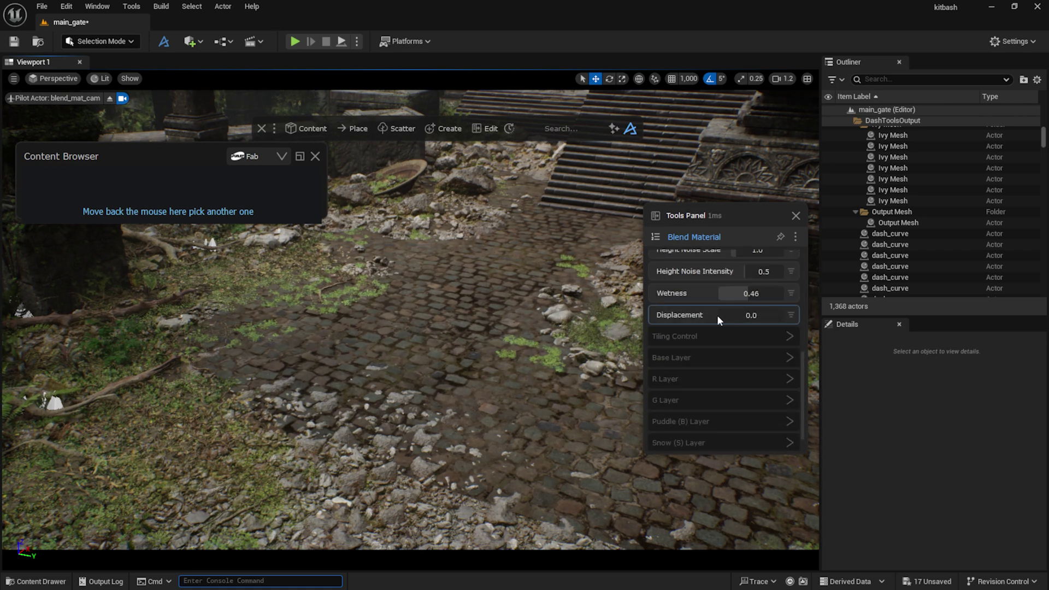
drag(717, 316, 719, 314)
scroll(743, 335, down, 1)
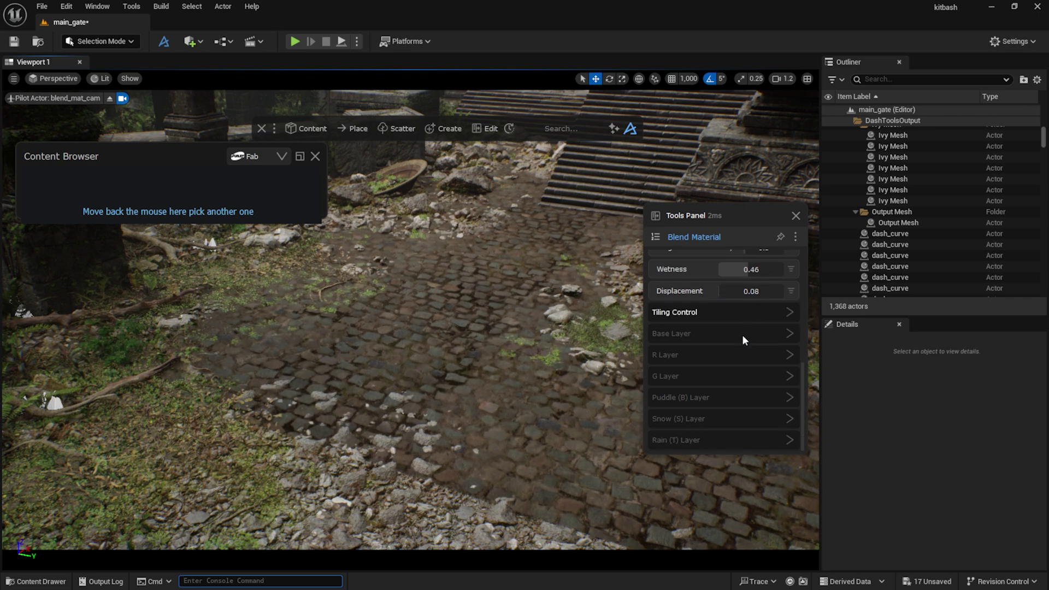
Expand the blend material's Base Layer settings and lower one of the layer's values.
click(704, 336)
scroll(764, 373, down, 1)
drag(763, 387, 732, 410)
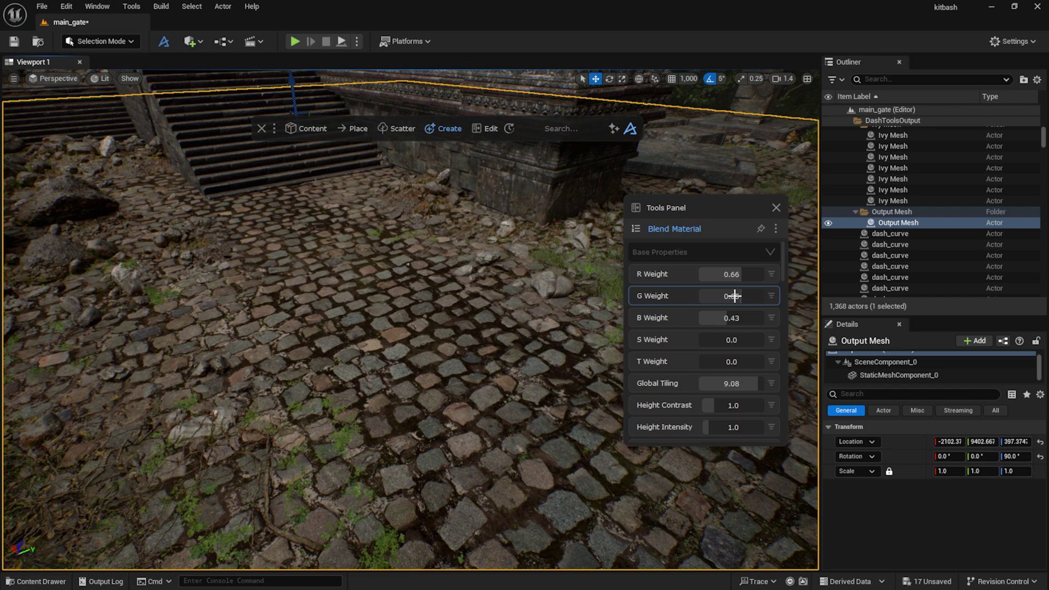
Increase the cobblestone blend material's G Weight and fine-tune its further surface settings.
drag(733, 295, 745, 290)
scroll(707, 309, down, 10)
mouse_move(707, 377)
mouse_down()
mouse_move(731, 376)
mouse_move(720, 373)
mouse_up()
drag(719, 320, 700, 308)
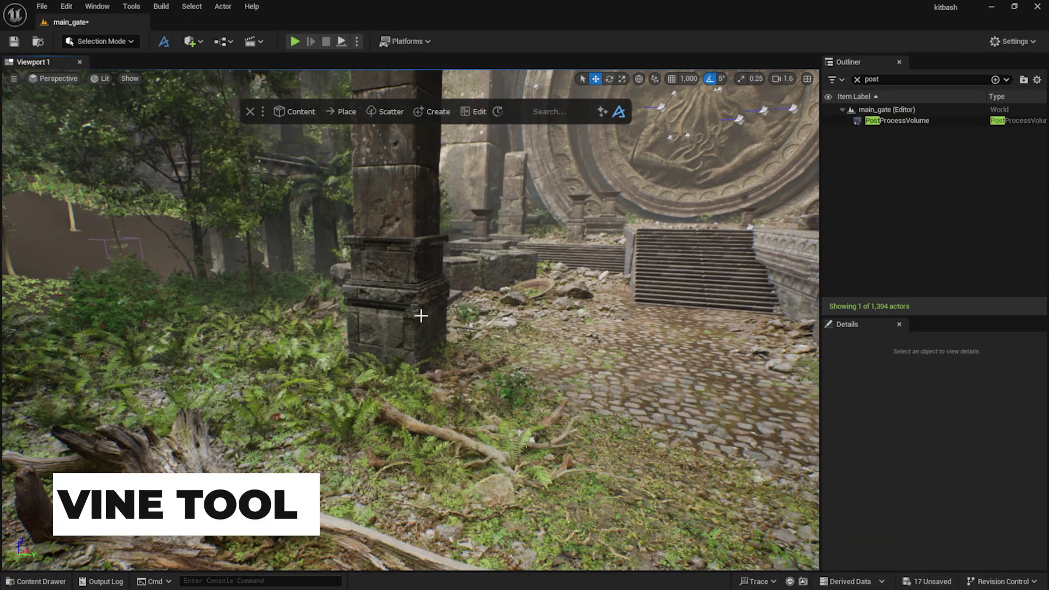
Select the broken stone pillar, clear the Outliner filter, and set Dash's Content Browser to the Quixel (old) library.
click(421, 316)
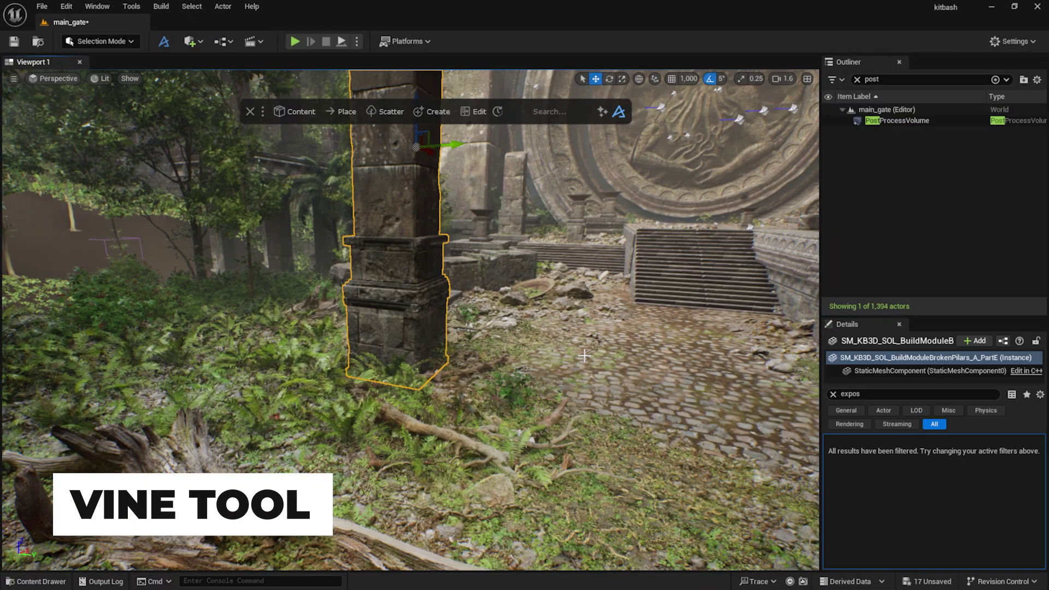
click(857, 80)
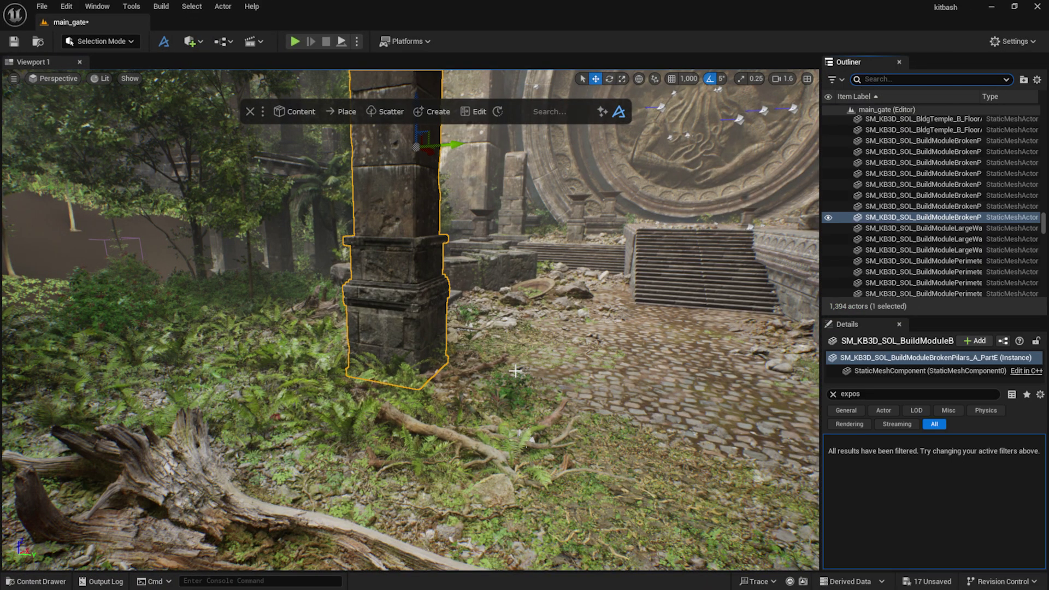
click(294, 111)
click(284, 143)
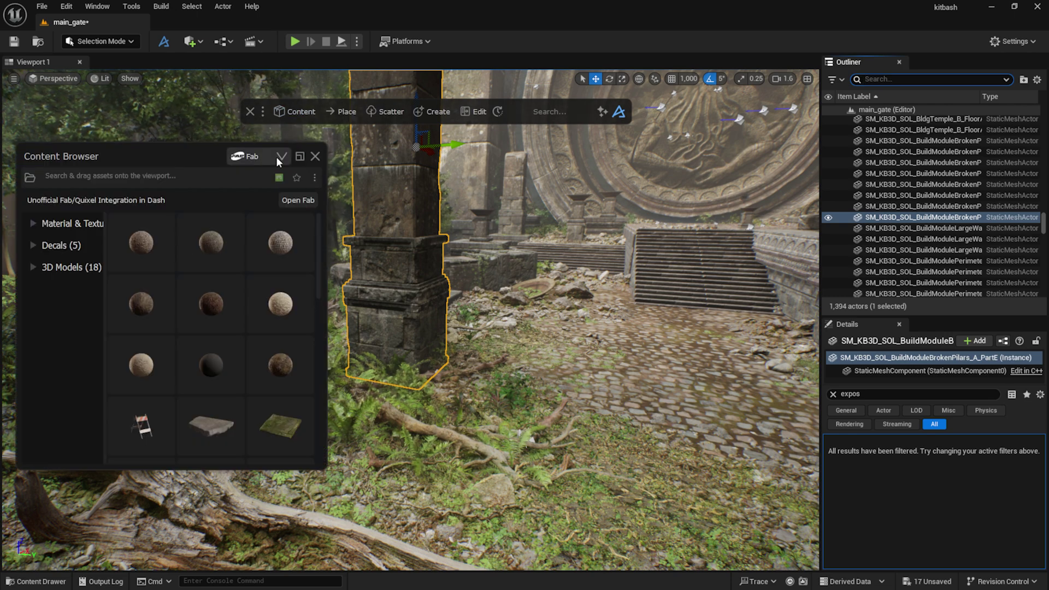
click(280, 157)
click(240, 204)
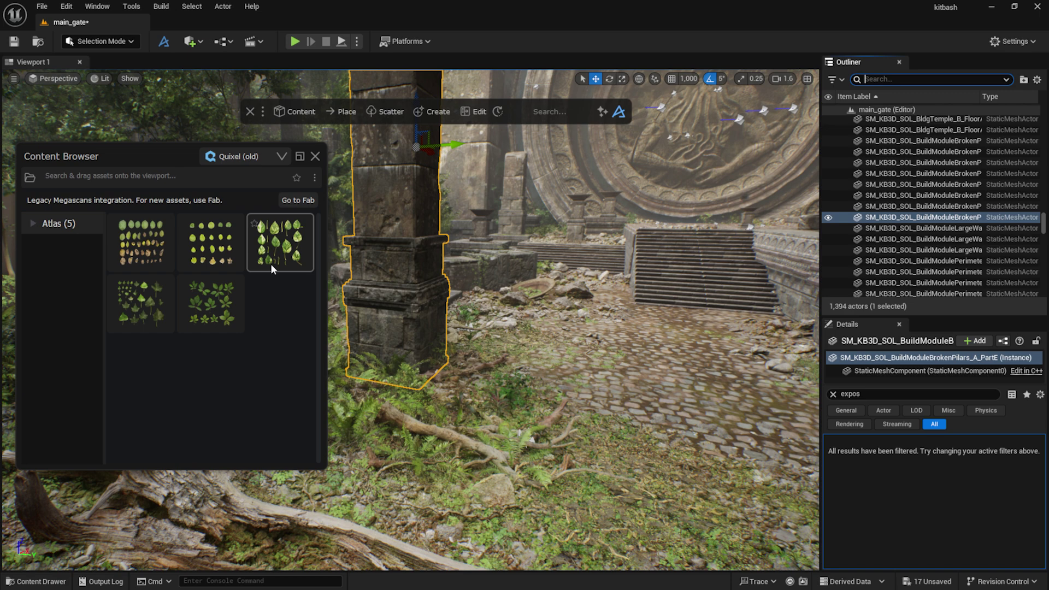
Check the library locations in Dash's Path Settings and close the preferences.
click(314, 175)
click(347, 249)
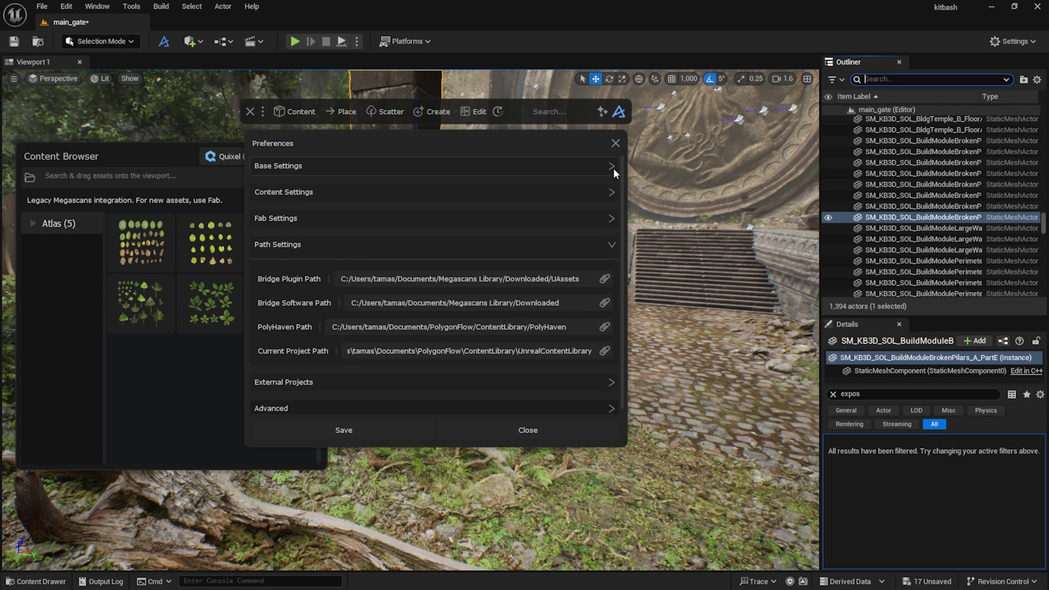
click(615, 143)
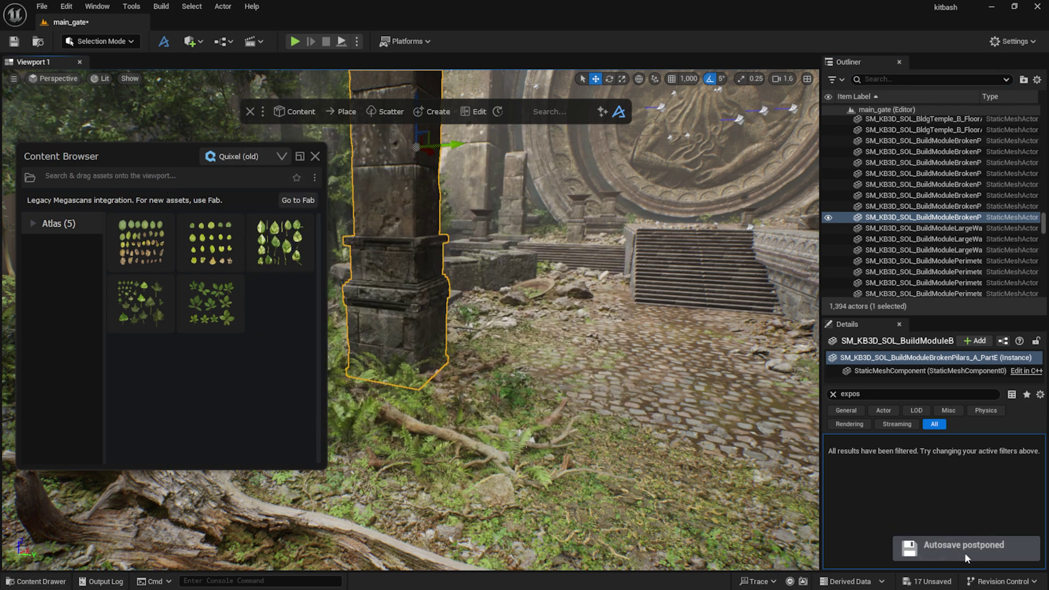
Create Dash vines on the selected pillar using the Star Jasmine leaf atlas.
drag(175, 153, 177, 152)
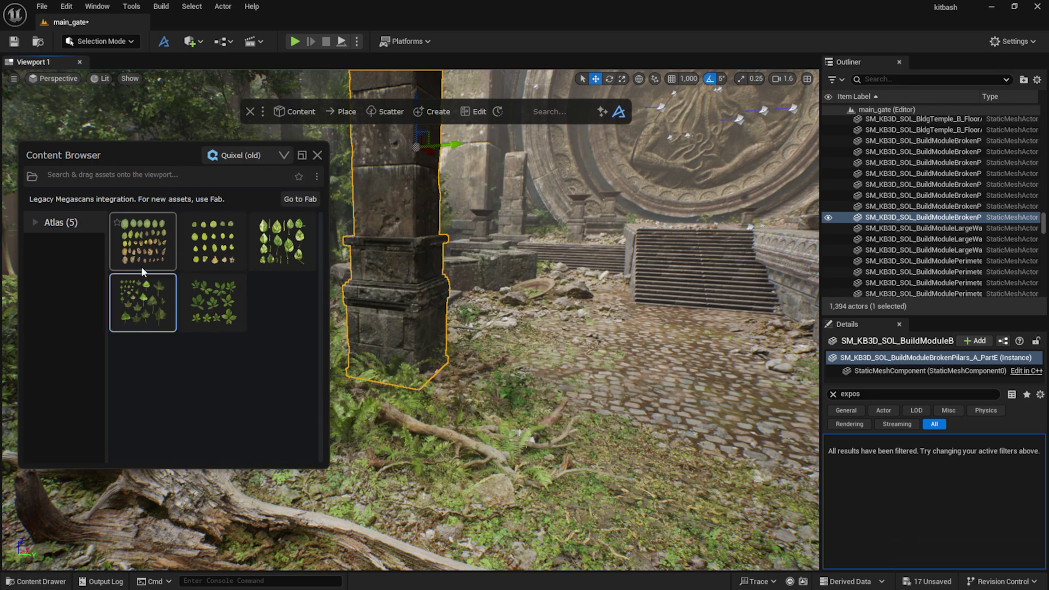
drag(136, 273, 405, 334)
click(390, 314)
click(391, 276)
Set the pillar vines' Growth Iterations to 79 and Growth Size to 4.67.
right_drag(405, 334, 475, 290)
drag(748, 326, 733, 348)
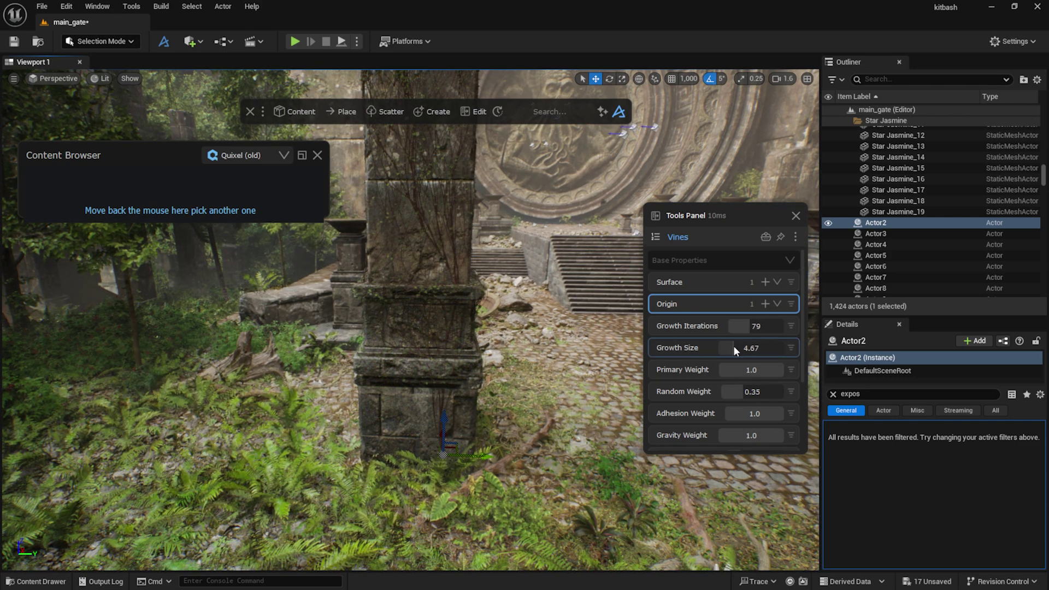
right_drag(511, 505, 491, 481)
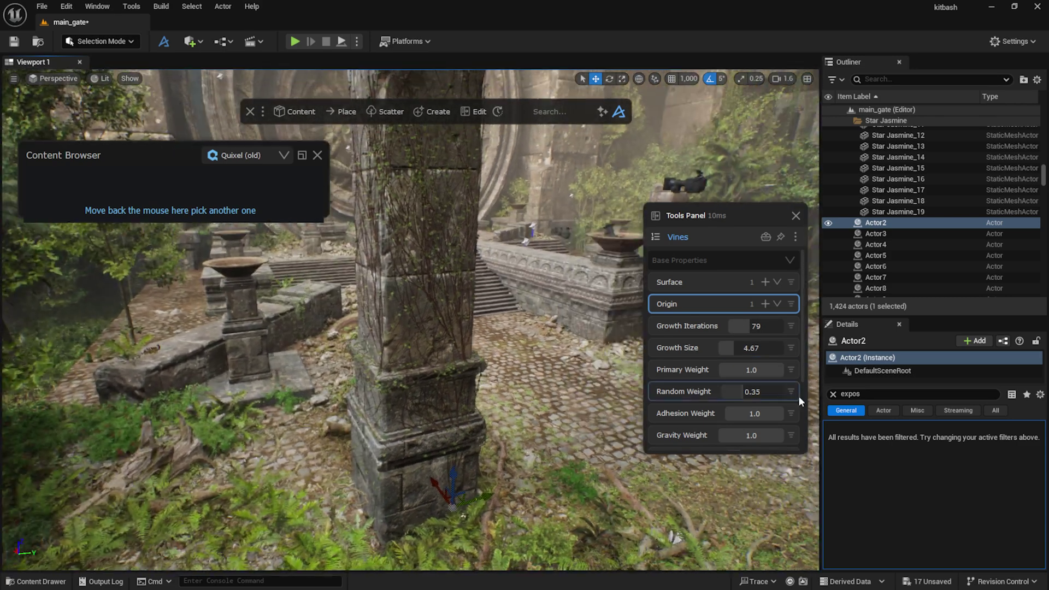
Set the vines' Leaf Scale to 0.83, fine-tune Leaf Probability, and reposition the vine origin at the pillar's base.
scroll(716, 437, down, 10)
drag(726, 375, 736, 374)
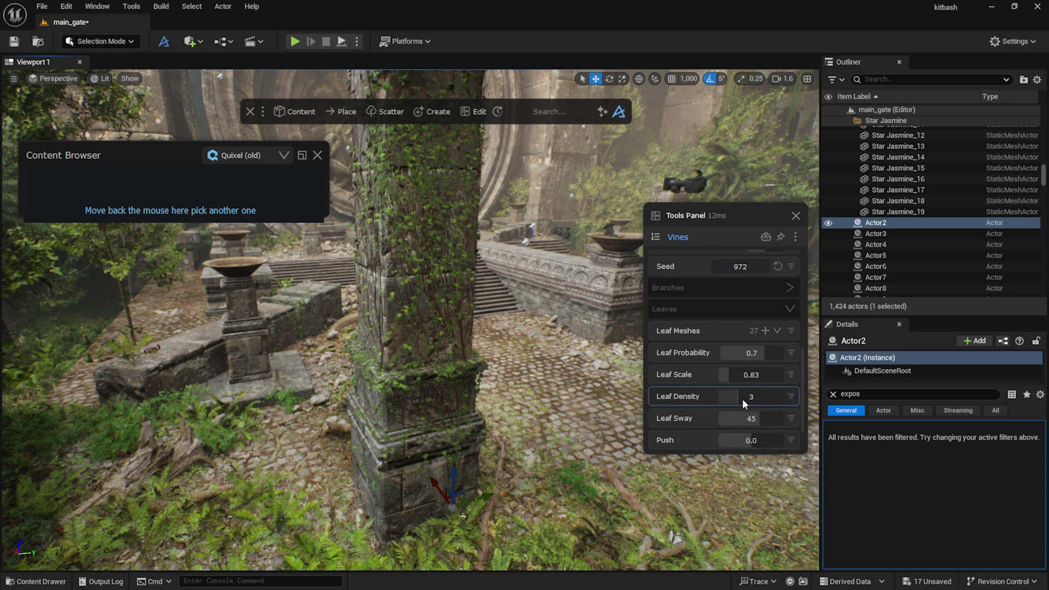
drag(765, 349, 763, 349)
drag(441, 483, 429, 533)
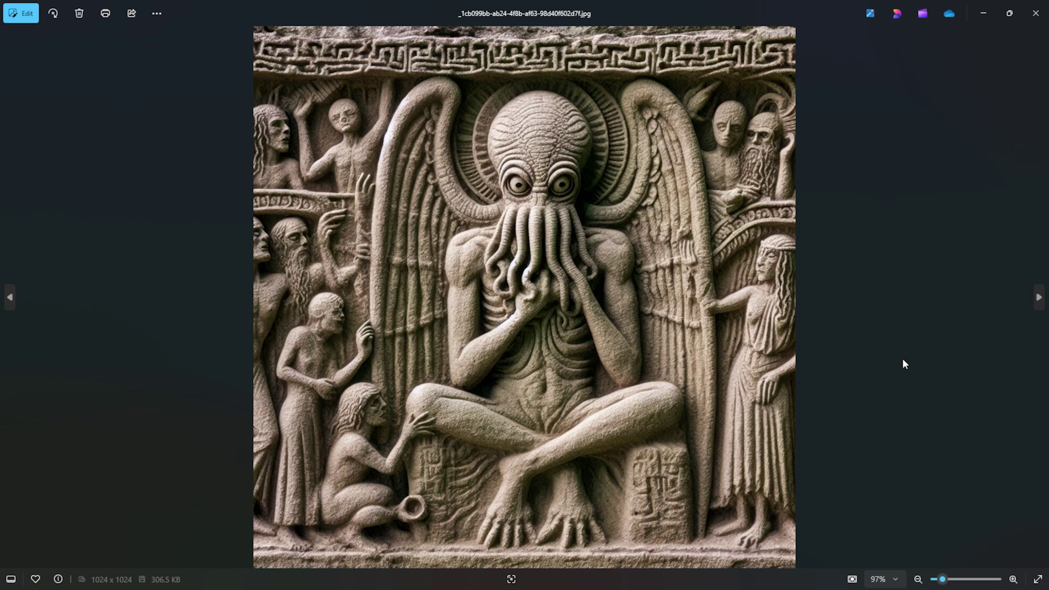
Browse through the stone relief images of the tentacled deity in the image viewer.
key(Right)
key(Right)
key(Right)
key(Right)
key(Right)
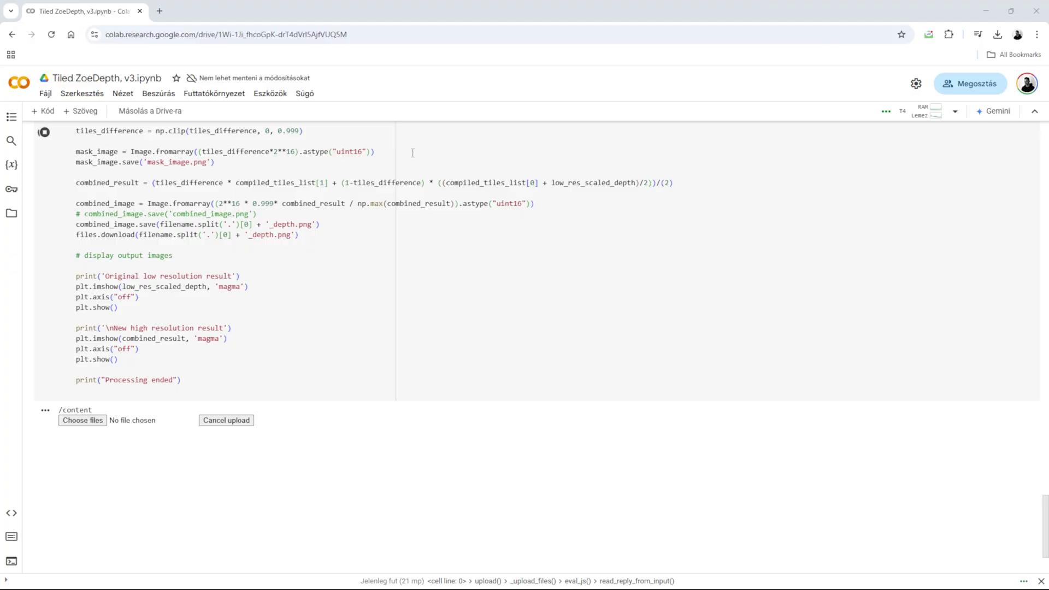
Switch to the Tiled ZoeDepth v3 notebook in Colab and upload the tentacled relief image for depth processing.
scroll(404, 191, down, 2)
scroll(393, 235, up, 15)
scroll(394, 243, down, 15)
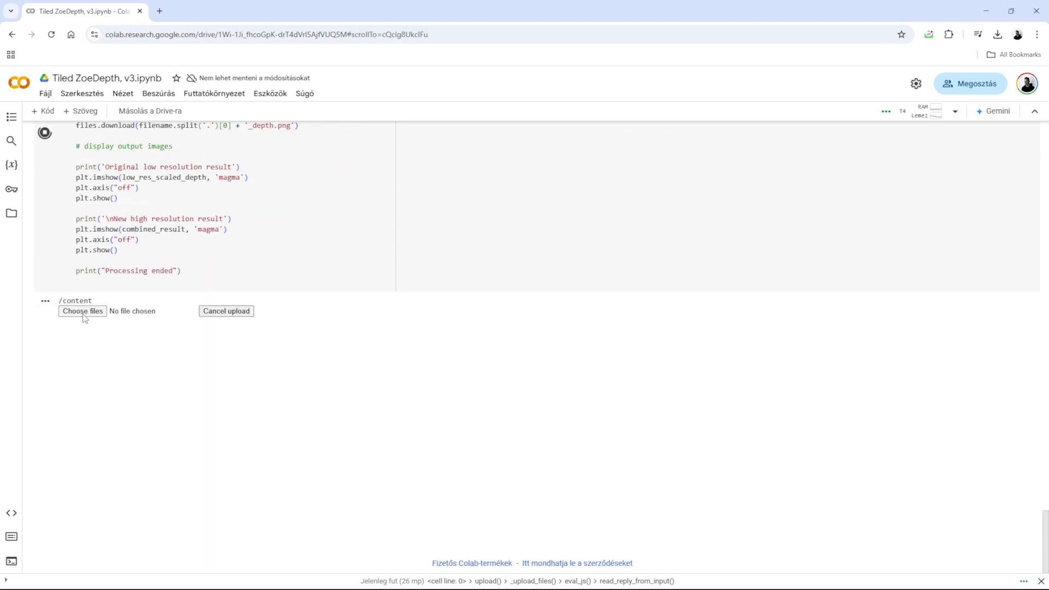
click(83, 312)
scroll(382, 181, down, 3)
scroll(328, 175, up, 5)
scroll(302, 109, down, 5)
click(182, 190)
double_click(183, 190)
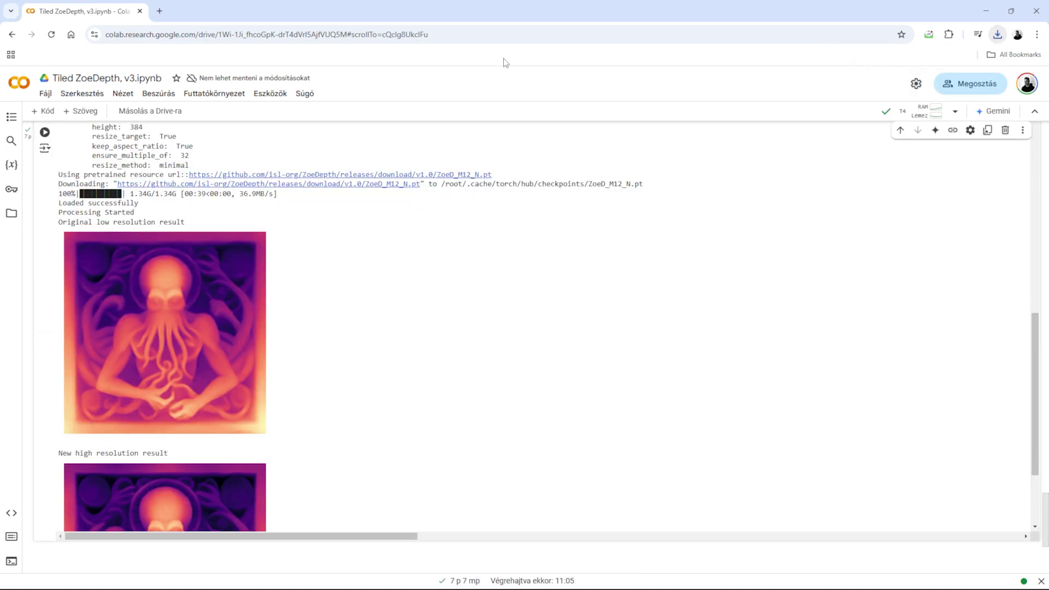
Examine the low- and high-resolution depth results and the downloaded depth map image.
scroll(557, 269, down, 5)
scroll(135, 331, up, 5)
scroll(494, 321, down, 4)
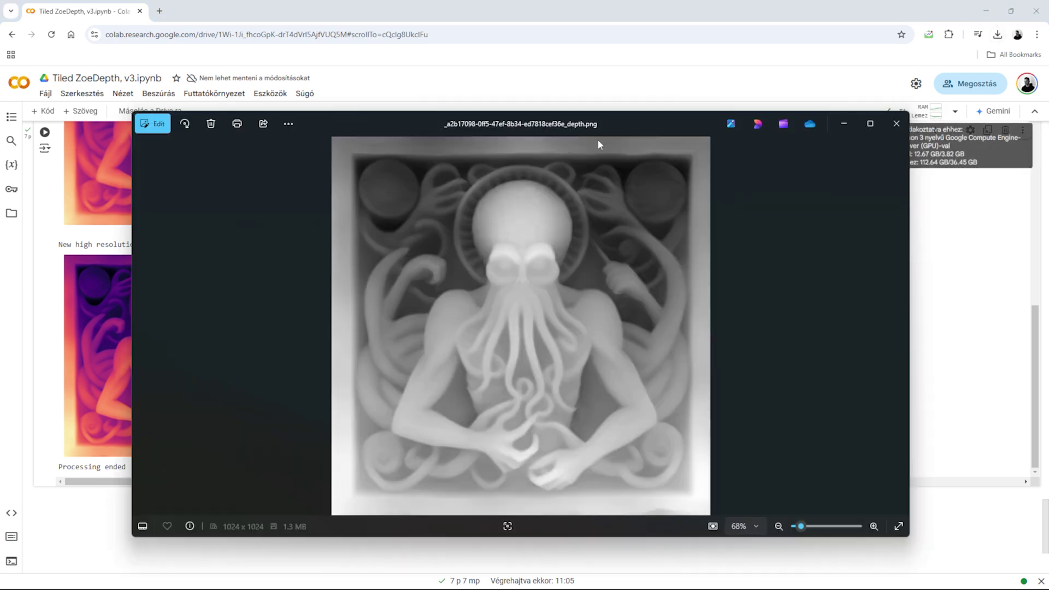
mouse_move(643, 123)
mouse_down()
mouse_move(657, 112)
mouse_move(637, 110)
mouse_up()
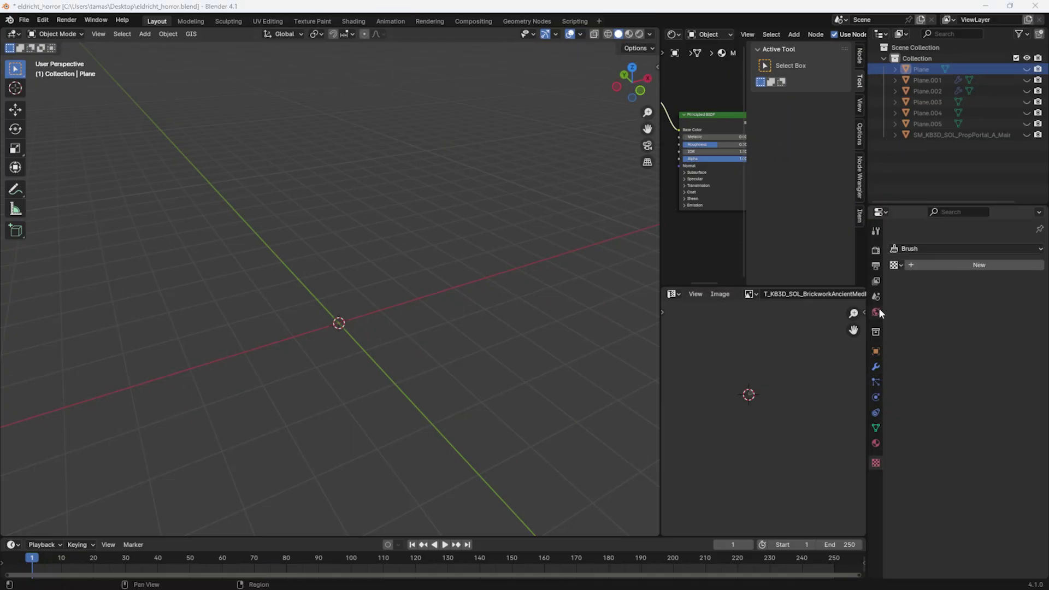
Switch to Blender, create a new image texture and load the relief's _depth.png file into it.
click(936, 268)
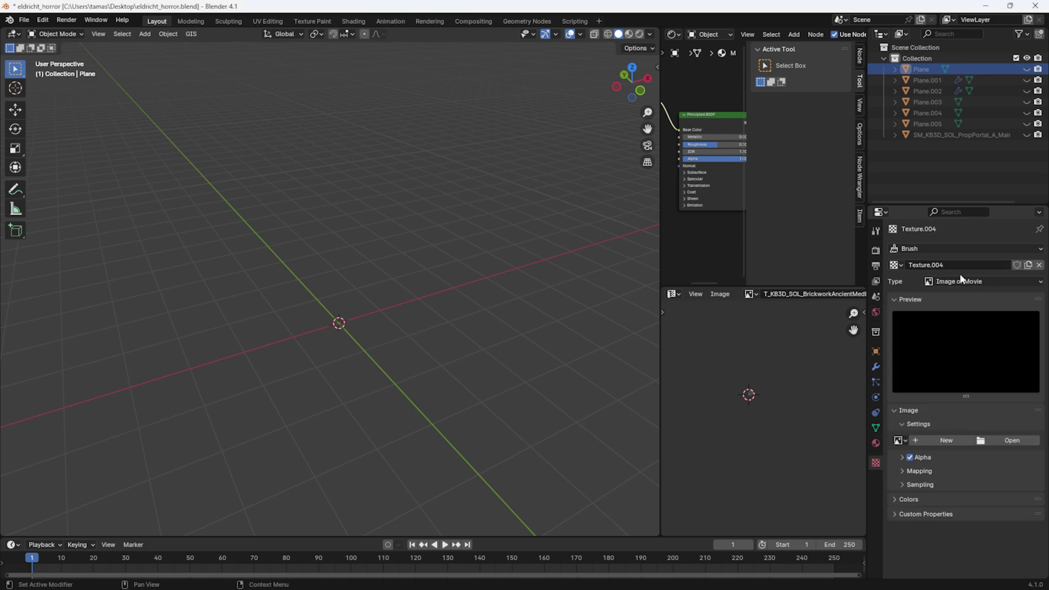
click(995, 441)
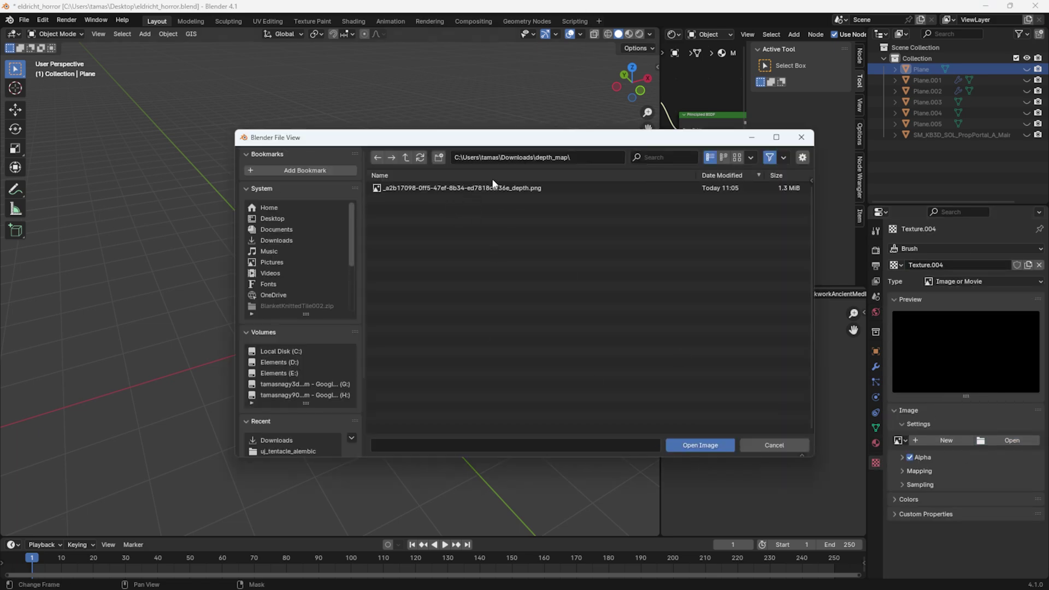
double_click(408, 187)
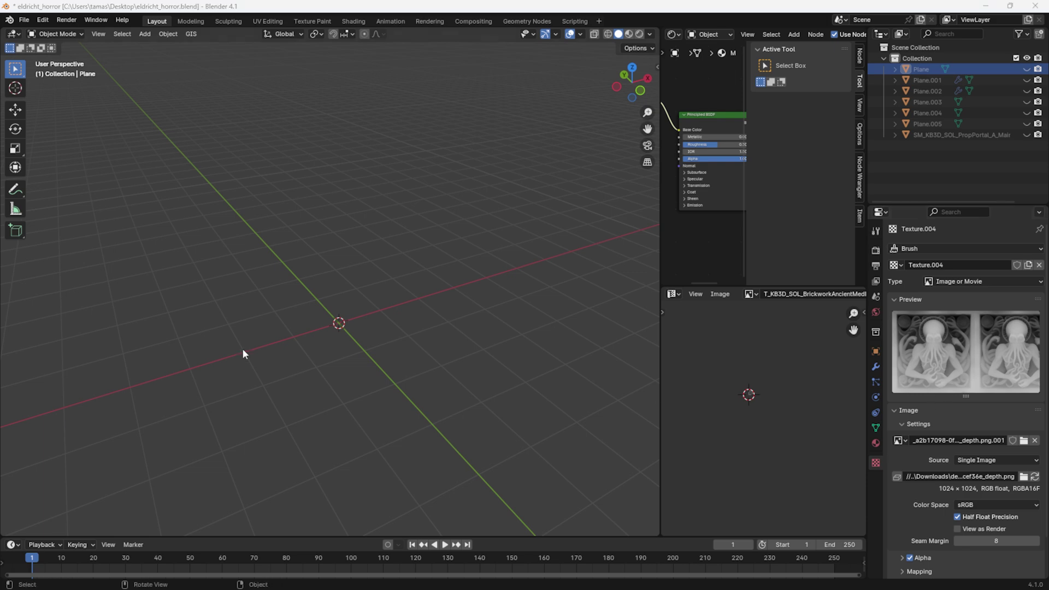
Add a 2 m plane mesh at the world origin.
click(145, 33)
mouse_move(158, 51)
click(249, 47)
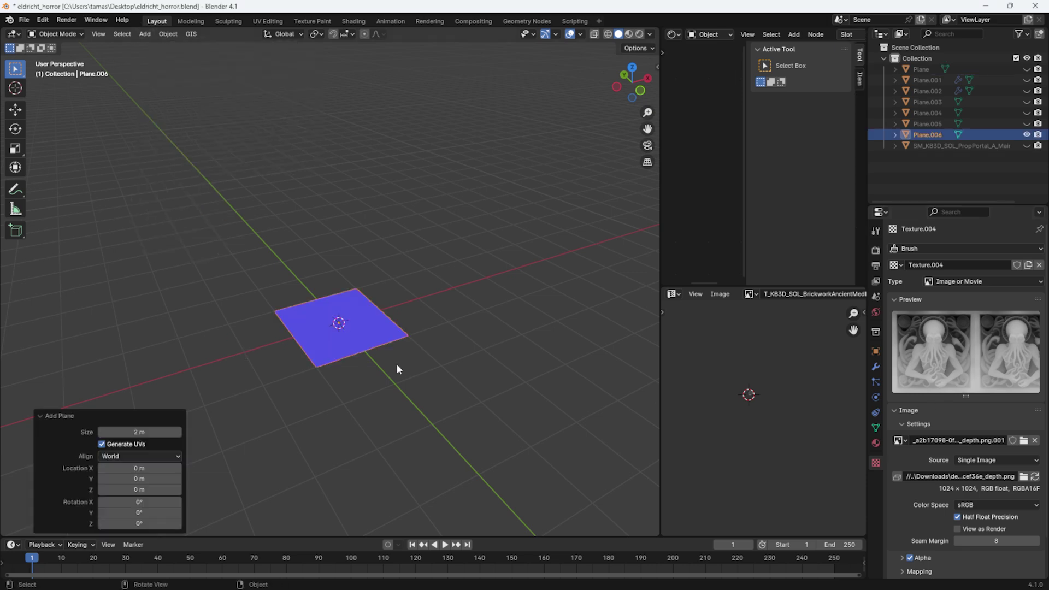
Subdivide the new plane twice with 10 cuts each, view it from the top, and return to Object Mode.
key(Tab)
right_click(350, 330)
click(313, 345)
drag(139, 452, 194, 452)
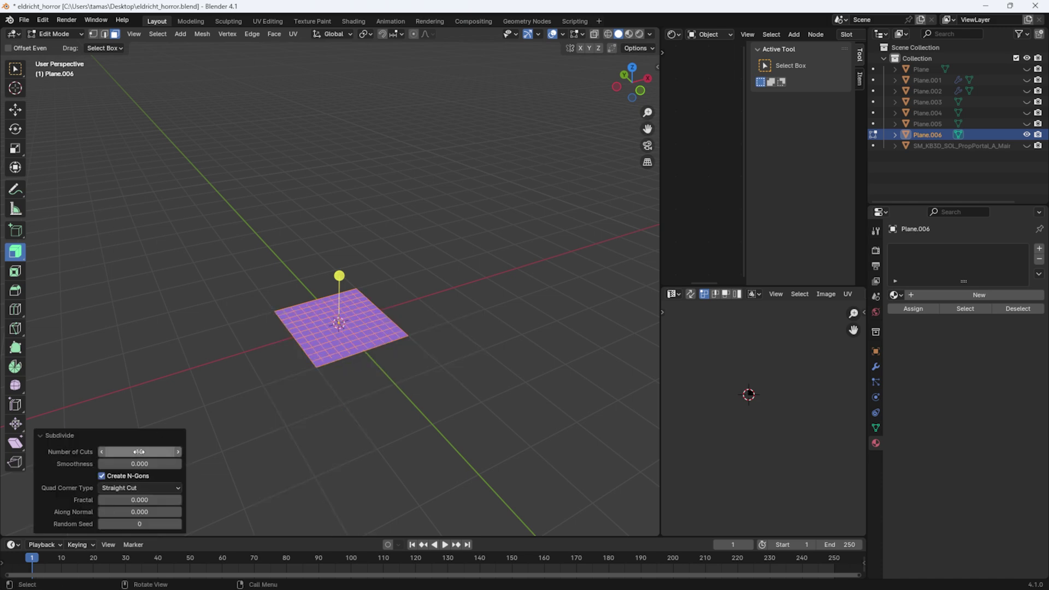
right_click(347, 338)
click(347, 337)
scroll(353, 396, up, 3)
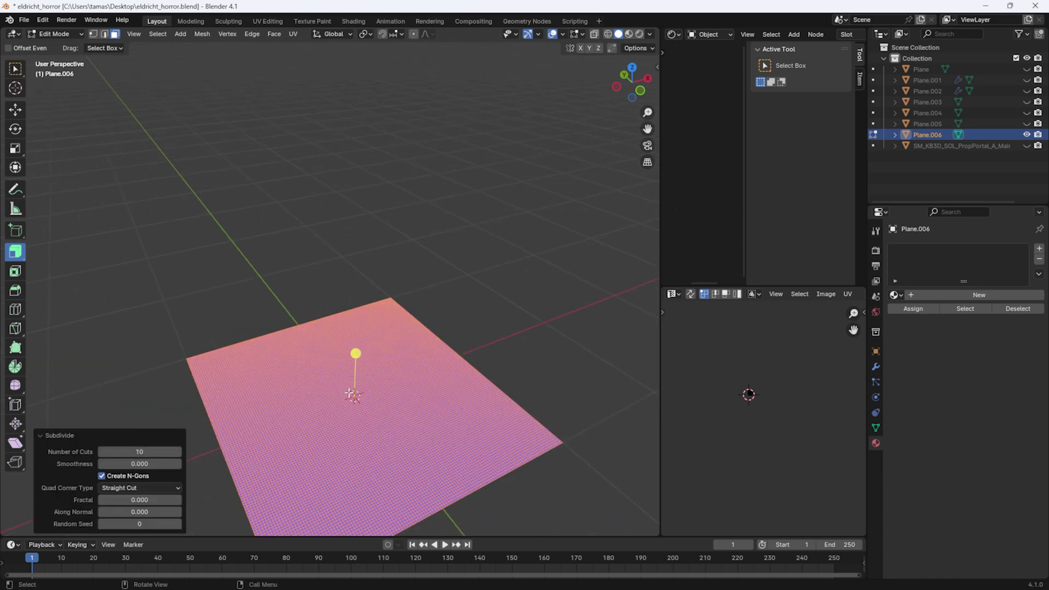
mouse_move(351, 396)
middle_down()
mouse_move(367, 392)
mouse_move(356, 396)
middle_up()
shift+middle_drag(359, 454, 361, 398)
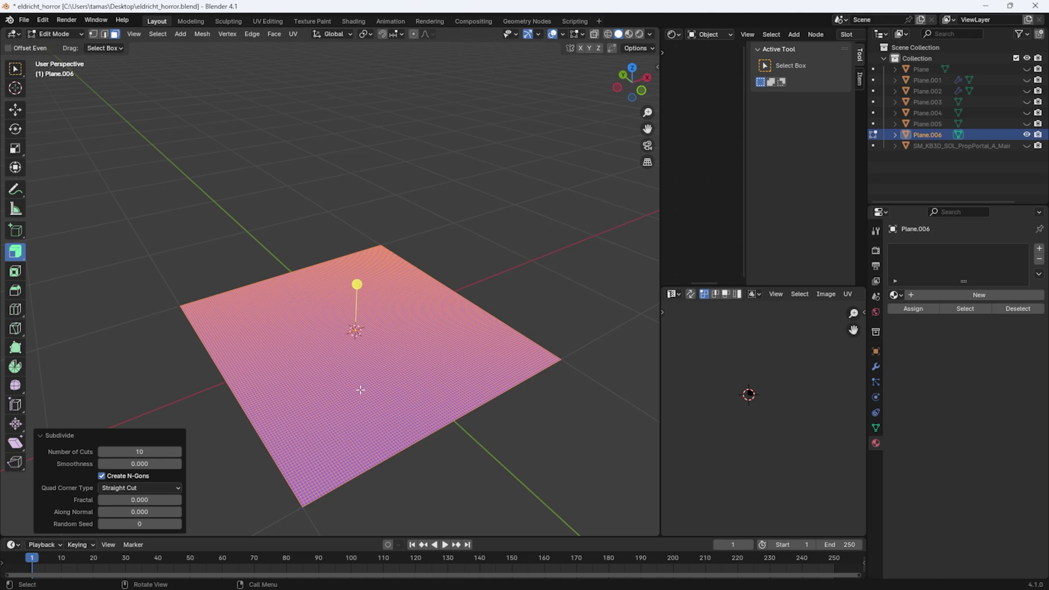
click(633, 68)
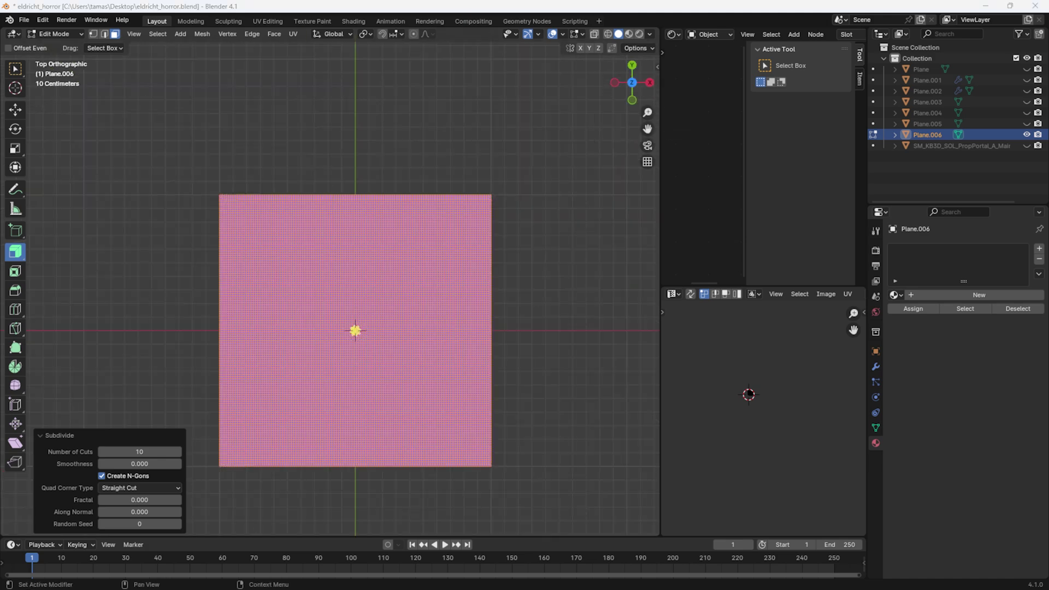
key(Tab)
Add a Subdivision Surface modifier to the subdivided plane.
click(876, 366)
click(948, 248)
mouse_move(932, 289)
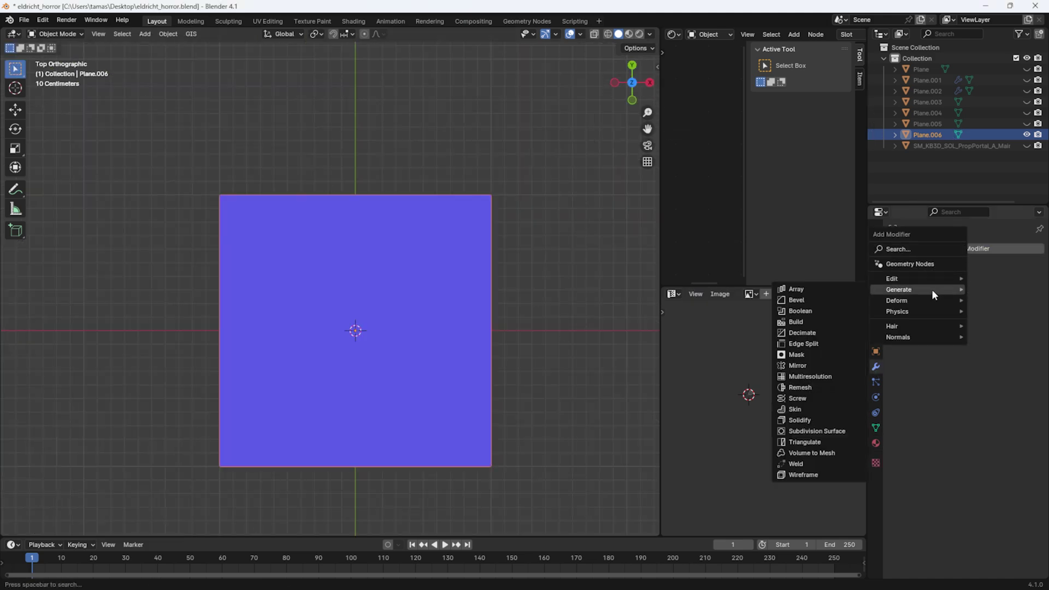
click(830, 431)
Add a Displace modifier to the plane and assign it the existing texture named Texture.
click(913, 249)
mouse_move(906, 259)
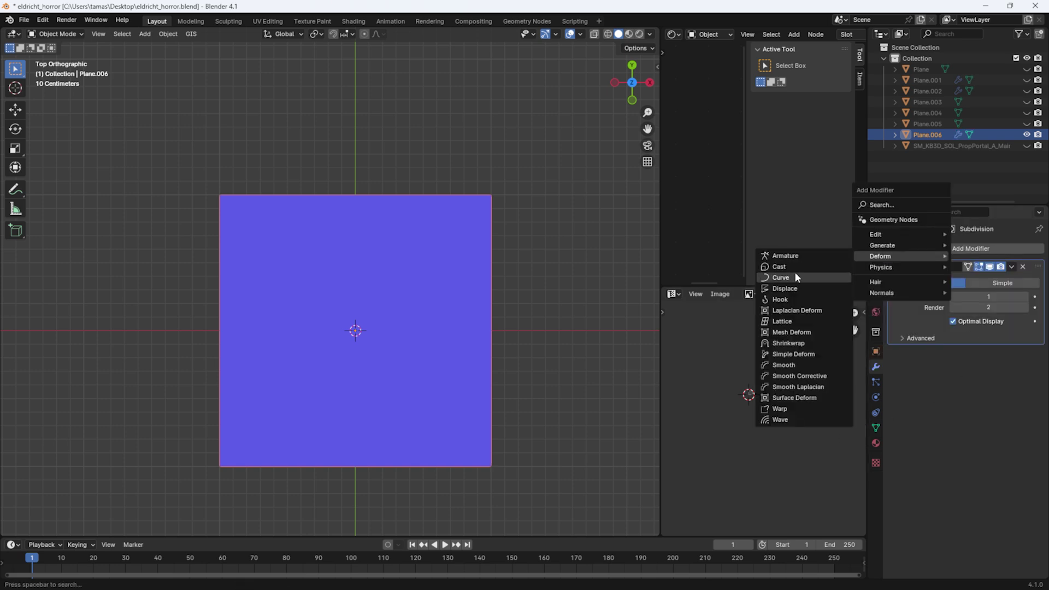
click(787, 288)
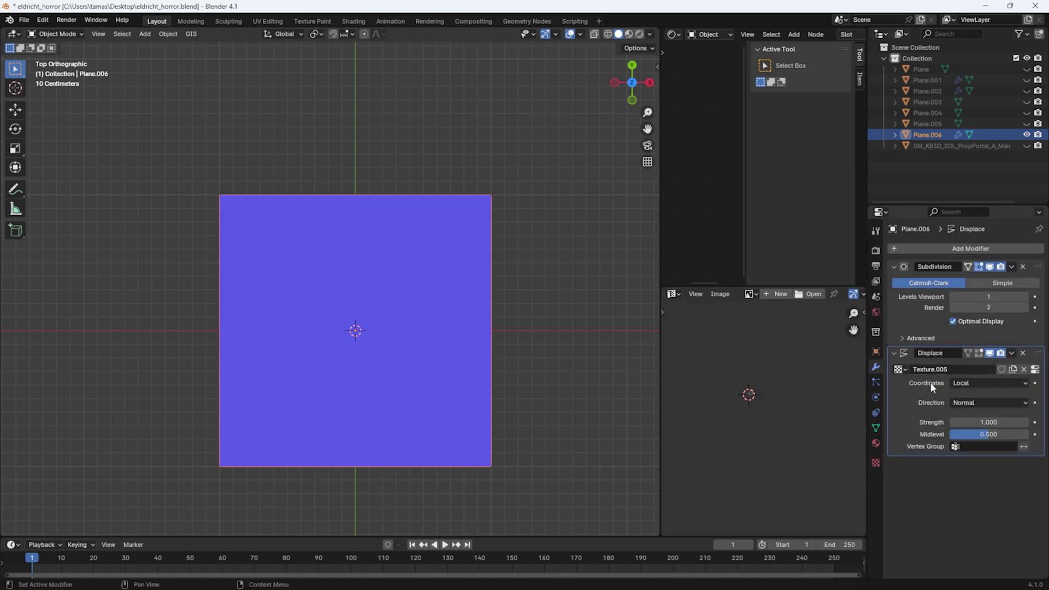
click(900, 370)
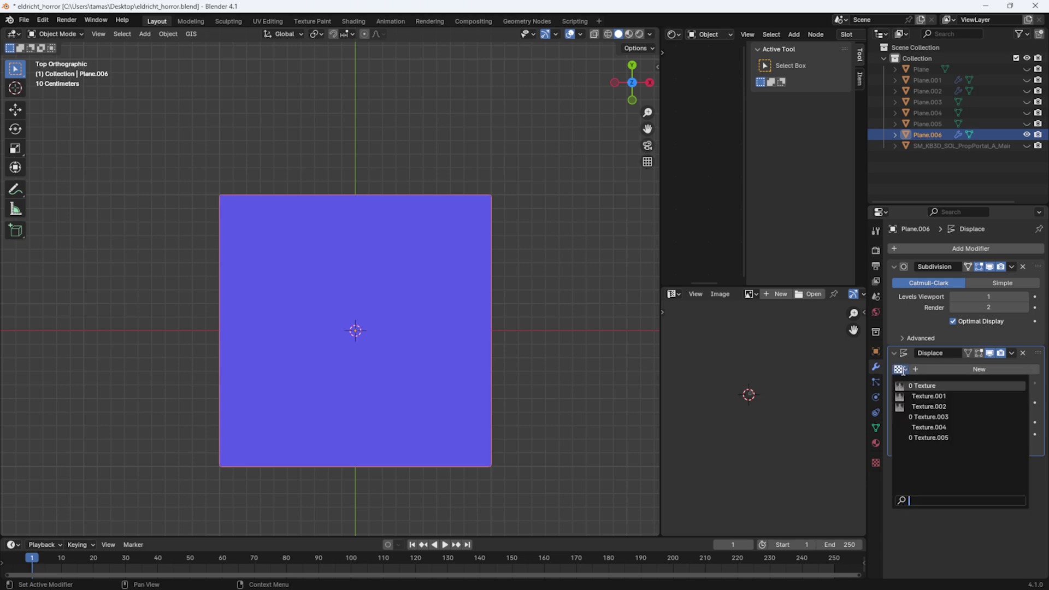
click(929, 386)
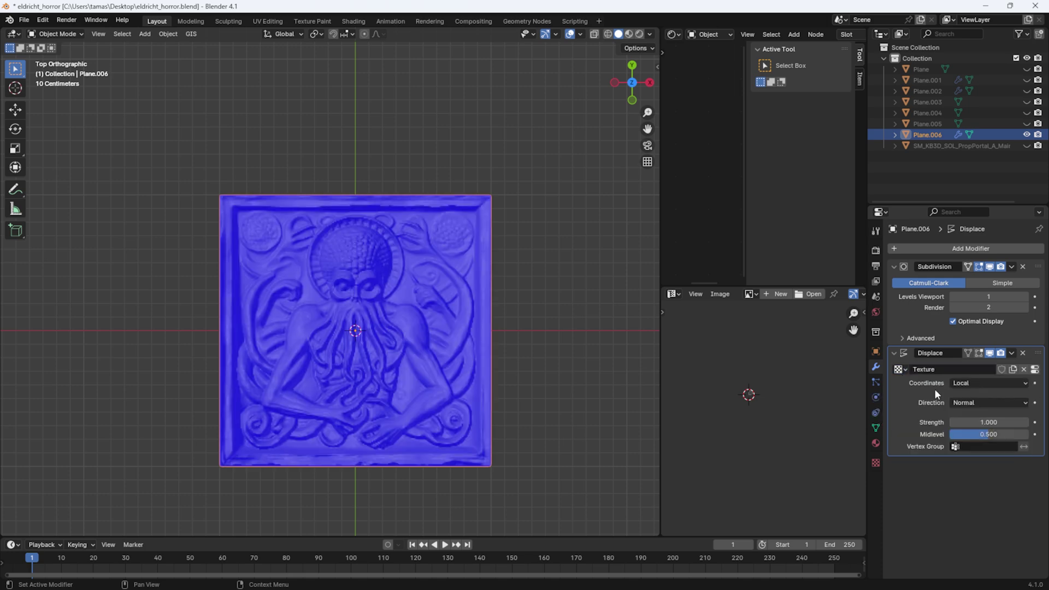
Set the Displace strength to 0.2 and shade the relief plane smooth.
middle_drag(445, 430, 396, 337)
scroll(354, 352, up, 3)
mouse_move(973, 422)
mouse_down()
mouse_move(1038, 422)
mouse_move(964, 423)
mouse_up()
mouse_move(323, 322)
middle_down()
mouse_move(346, 354)
mouse_move(317, 306)
middle_up()
click(167, 34)
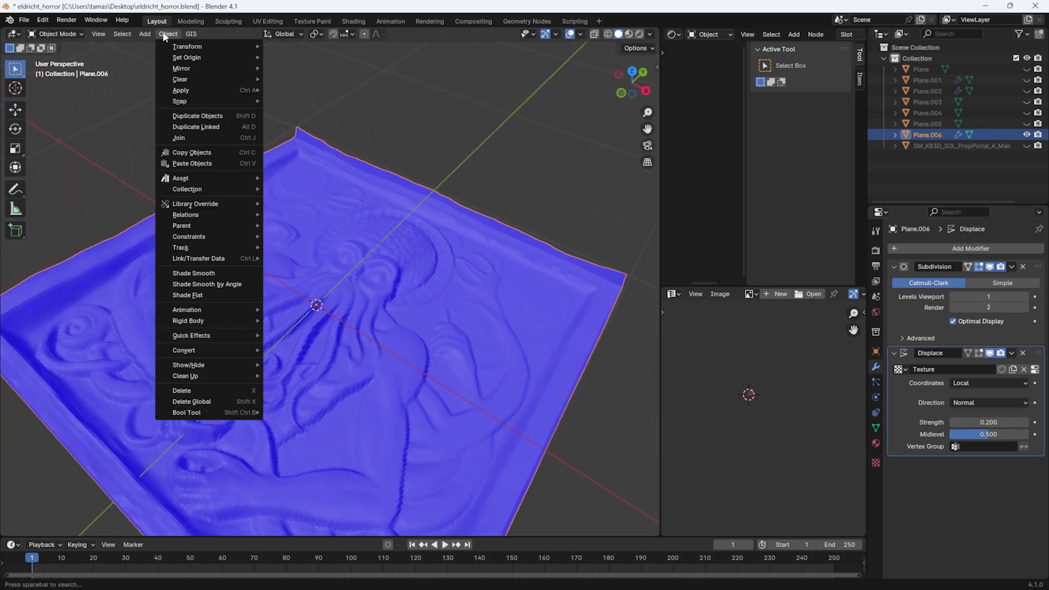
click(196, 273)
middle_drag(205, 275, 399, 312)
Create a new material for the relief, bring in the Betterimage.ai_1731487071240.jpeg texture and connect it to Base Color.
click(876, 443)
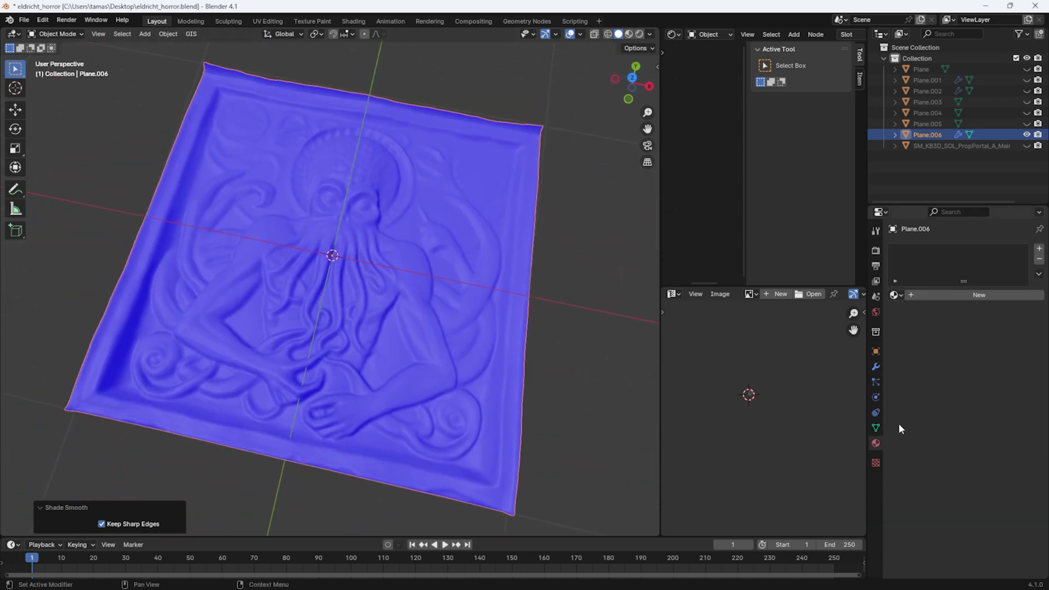
click(971, 295)
drag(660, 196, 530, 196)
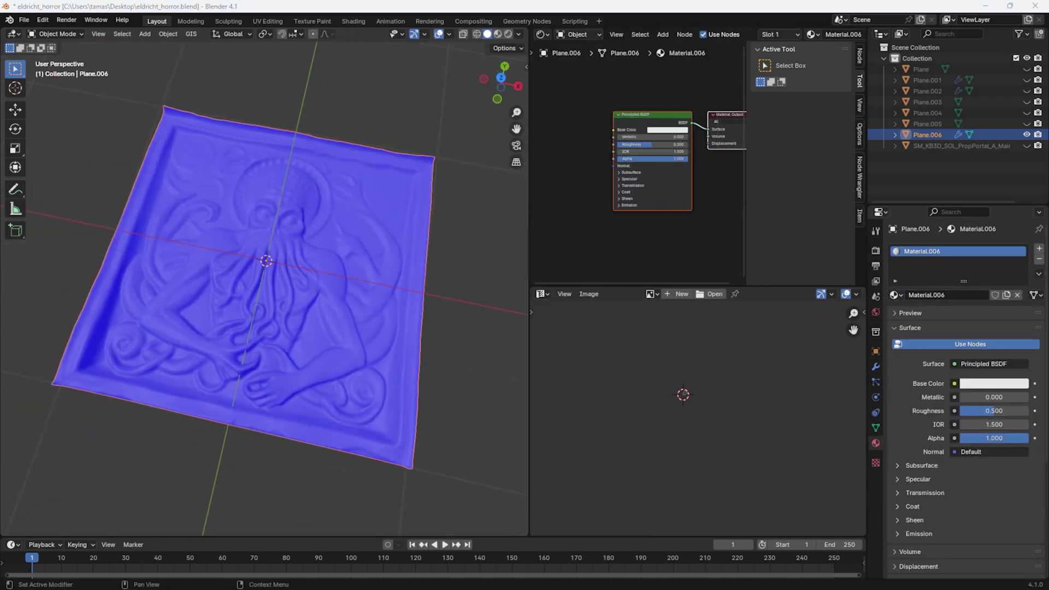
drag(1048, 143, 516, 128)
drag(583, 136, 614, 129)
Show the relief in Material Preview shading and turn off the Face Orientation overlay.
click(498, 34)
mouse_move(375, 290)
middle_down()
mouse_move(325, 236)
mouse_move(418, 210)
mouse_move(336, 238)
mouse_move(246, 210)
middle_up()
click(449, 34)
click(395, 242)
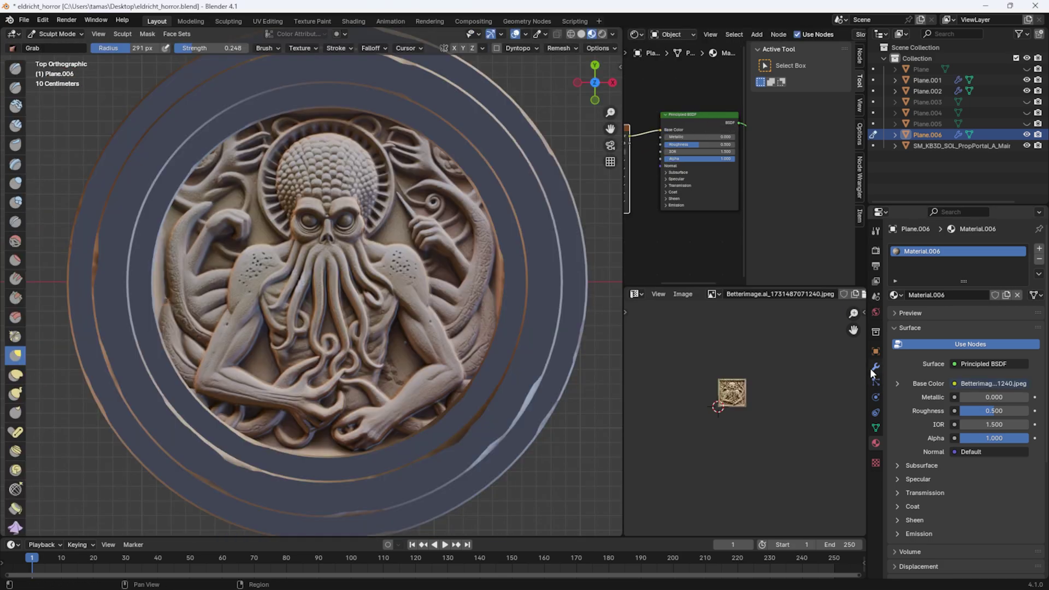
Apply the Subdivision modifier and the Displace modifier to the relief plane.
click(874, 367)
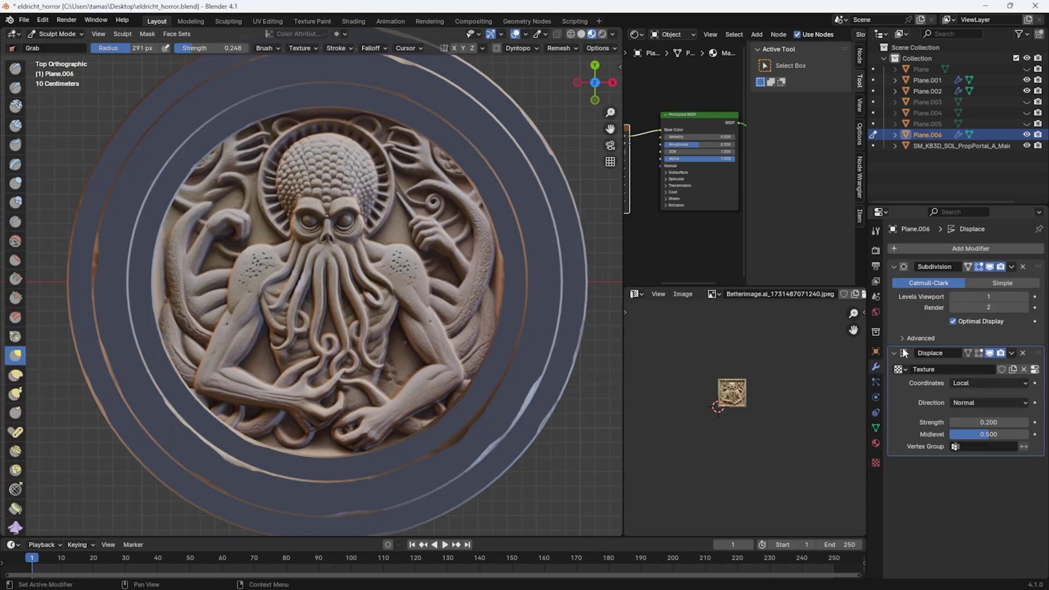
click(1015, 266)
click(1001, 278)
click(1013, 267)
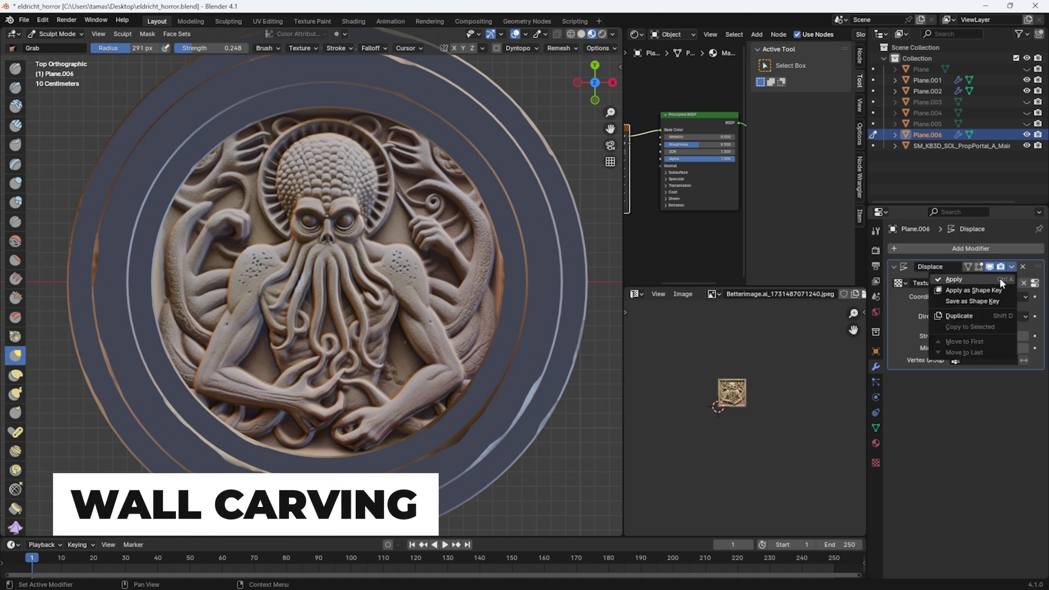
click(999, 278)
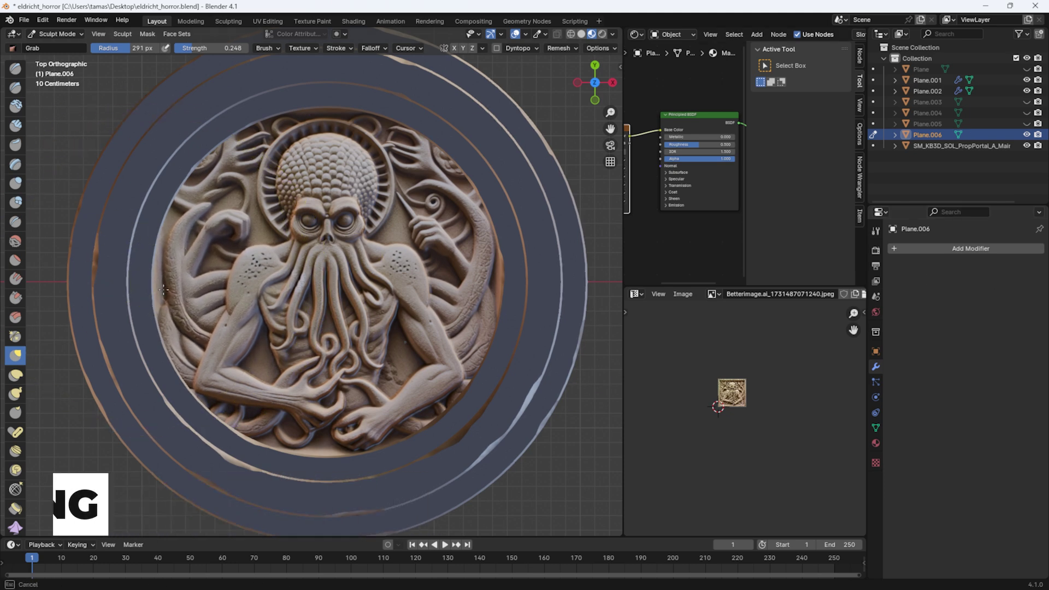
Set the Grab brush radius to 186 px and reshape the carving's arms, hands, halo and tentacles to fit the circular opening.
drag(145, 48, 126, 48)
drag(230, 358, 218, 355)
drag(222, 164, 234, 167)
drag(298, 167, 314, 161)
drag(443, 173, 449, 164)
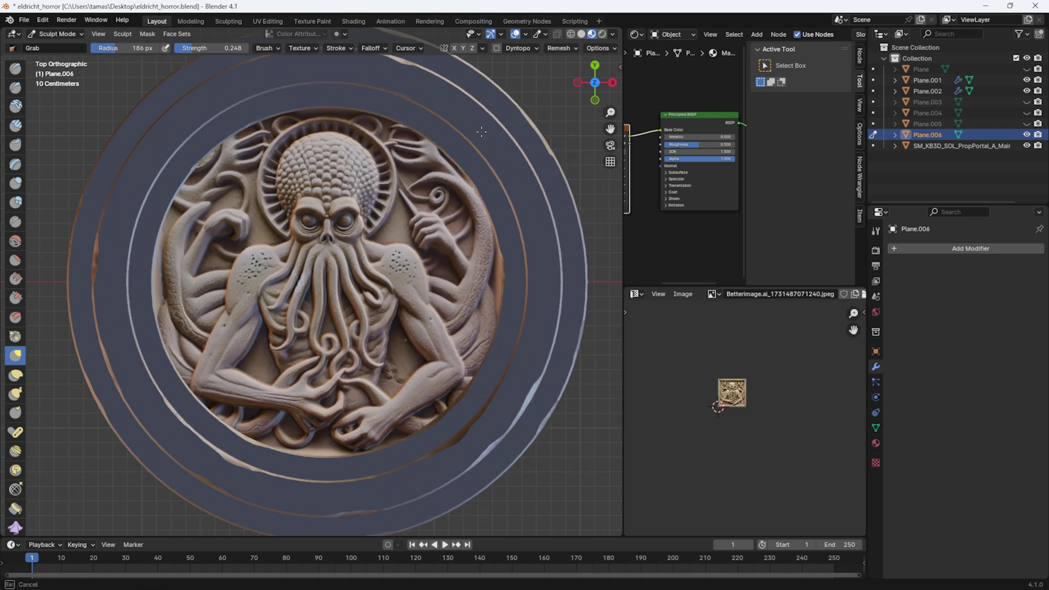
drag(383, 141, 389, 135)
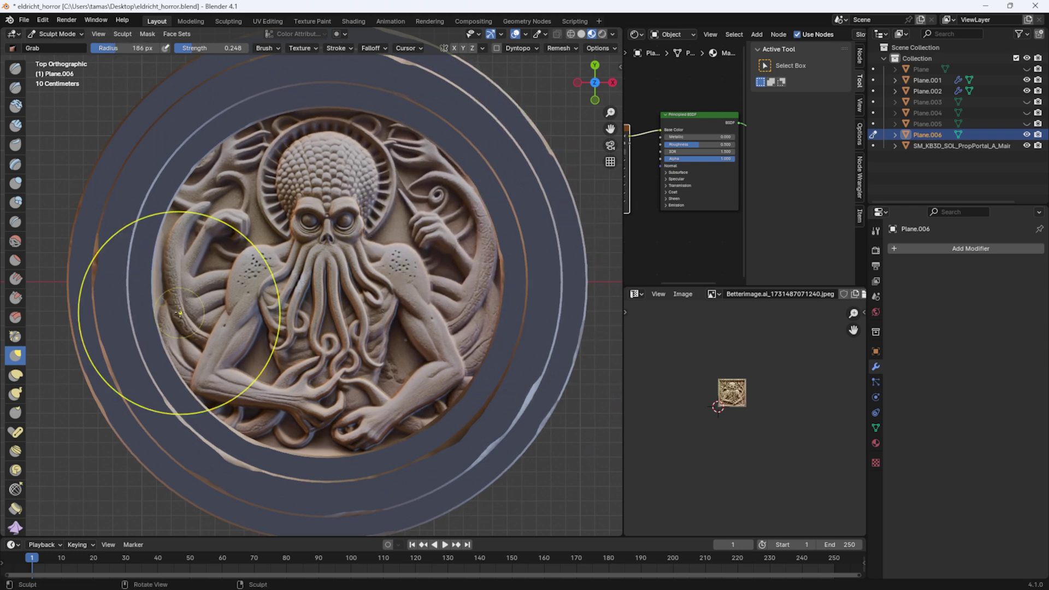
drag(178, 311, 162, 310)
mouse_move(265, 407)
mouse_down()
mouse_move(264, 419)
mouse_move(324, 421)
mouse_up()
drag(317, 360, 311, 371)
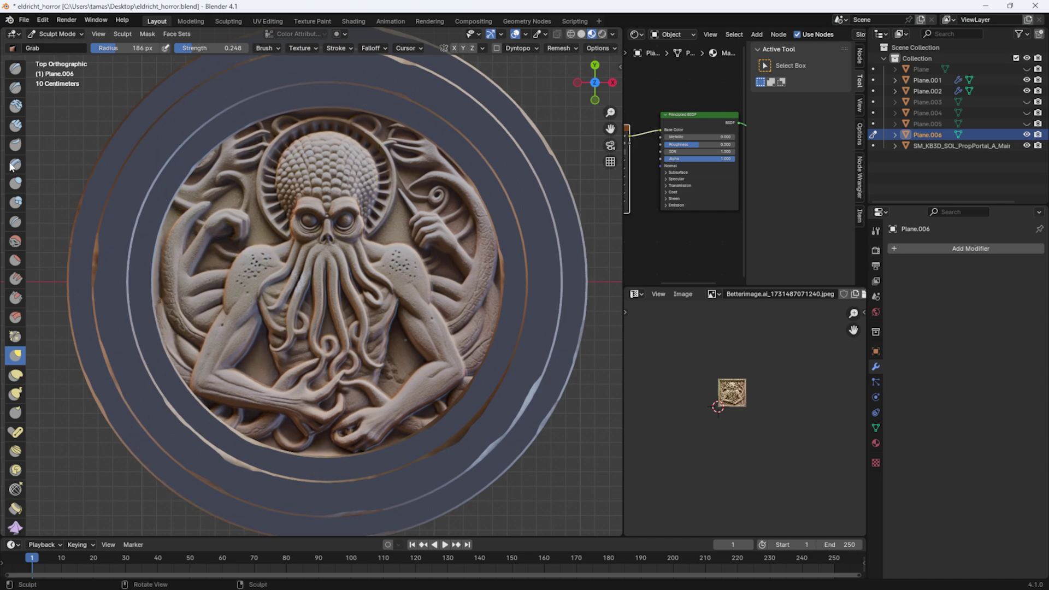
Switch to the Smooth sculpt brush and examine the displaced relief's arms and tentacles at an angle.
click(16, 241)
middle_drag(284, 257, 224, 181)
ctrl+middle_drag(213, 240, 213, 34)
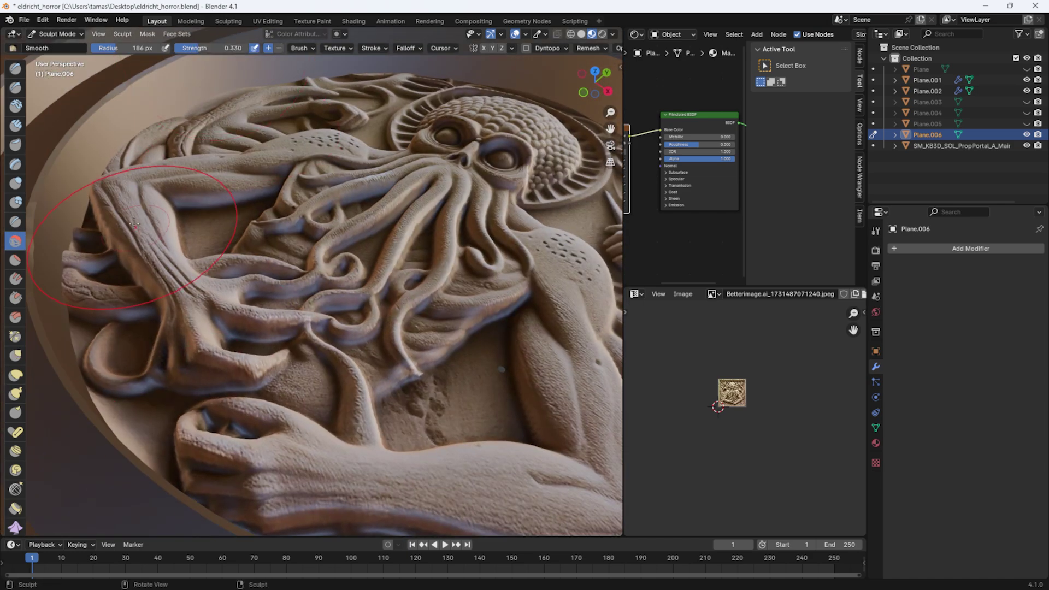
mouse_move(128, 215)
middle_down()
mouse_move(395, 274)
mouse_move(365, 281)
middle_up()
scroll(364, 281, down, 4)
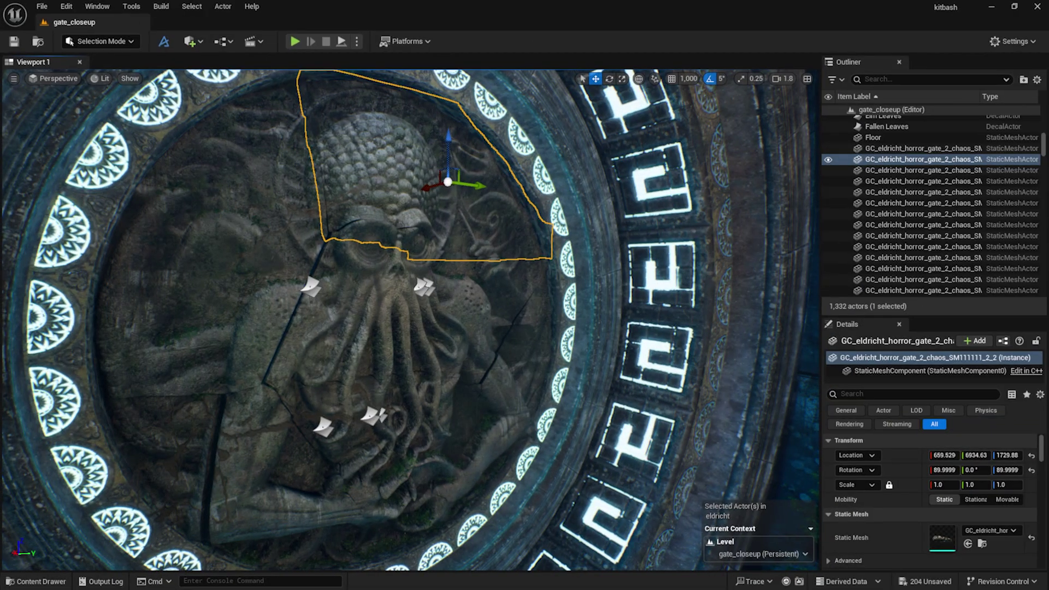
Switch to the Unreal gate_closeup level, step through the fractured carving pieces and shift the upper head piece slightly along X.
click(382, 262)
key(Down)
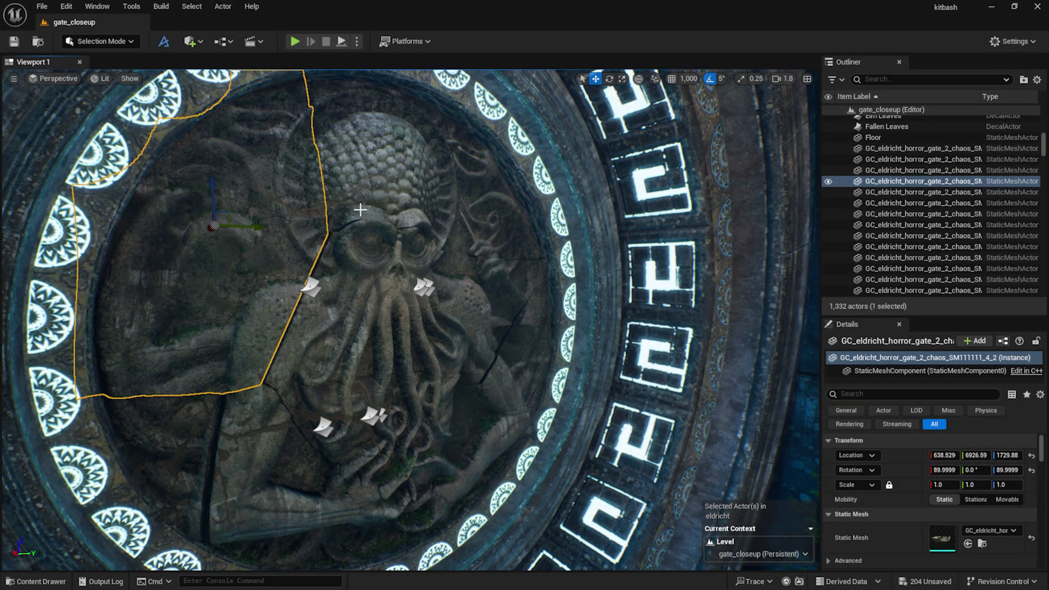
key(Up)
key(Up)
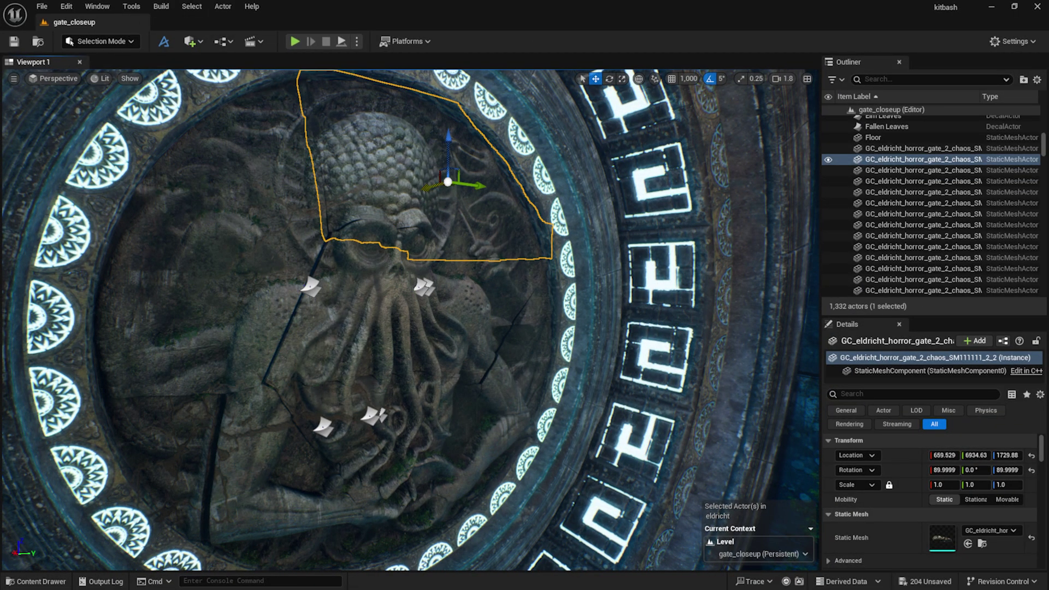
mouse_move(432, 190)
mouse_down()
mouse_move(449, 183)
mouse_move(439, 184)
mouse_up()
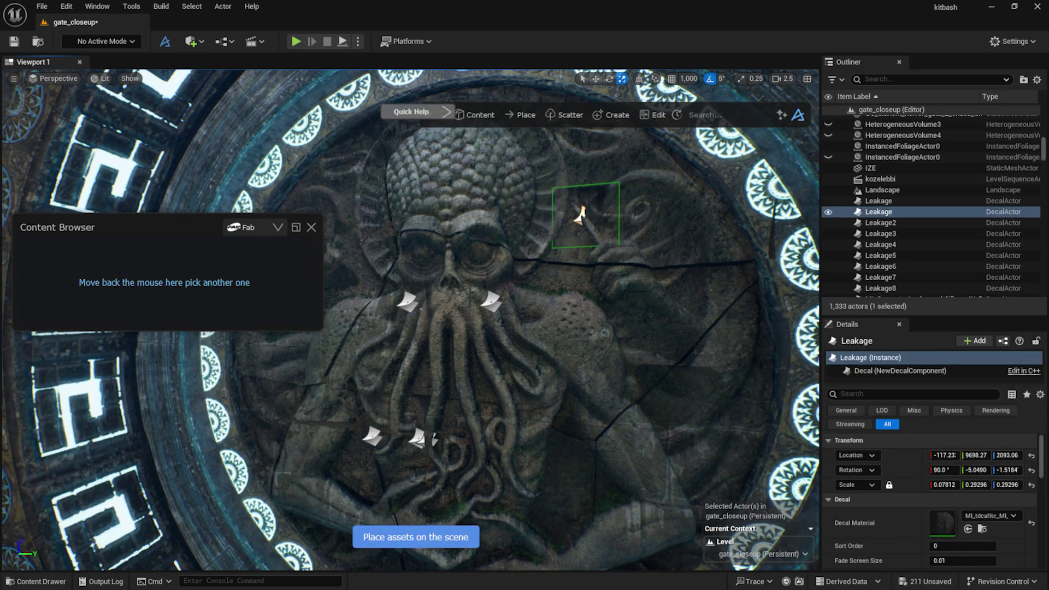
Place a Leakage decal on the carving with Dash and enlarge it over the lower tentacles.
click(580, 214)
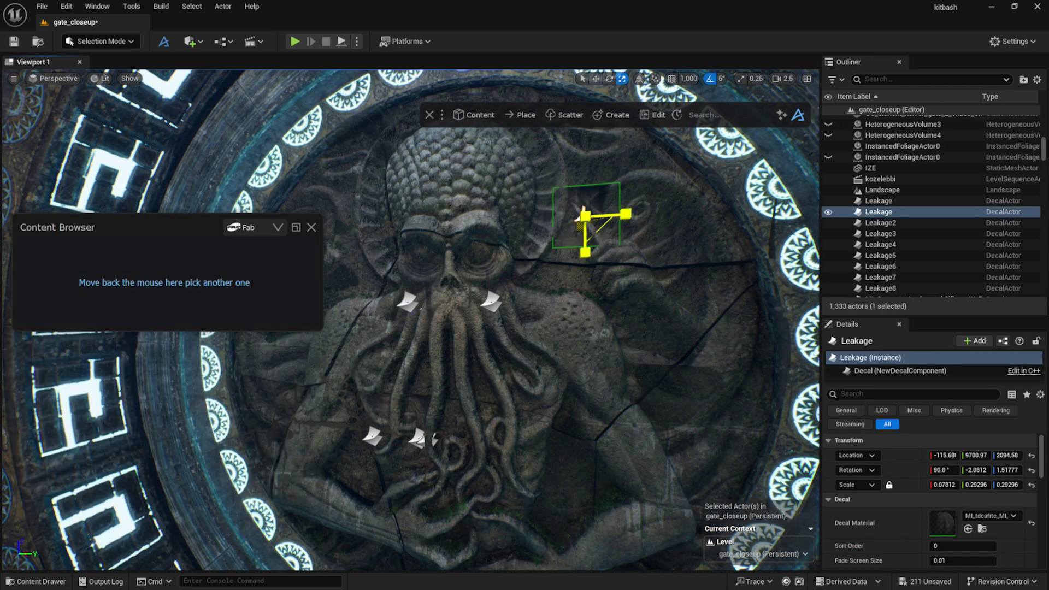
drag(584, 216, 489, 428)
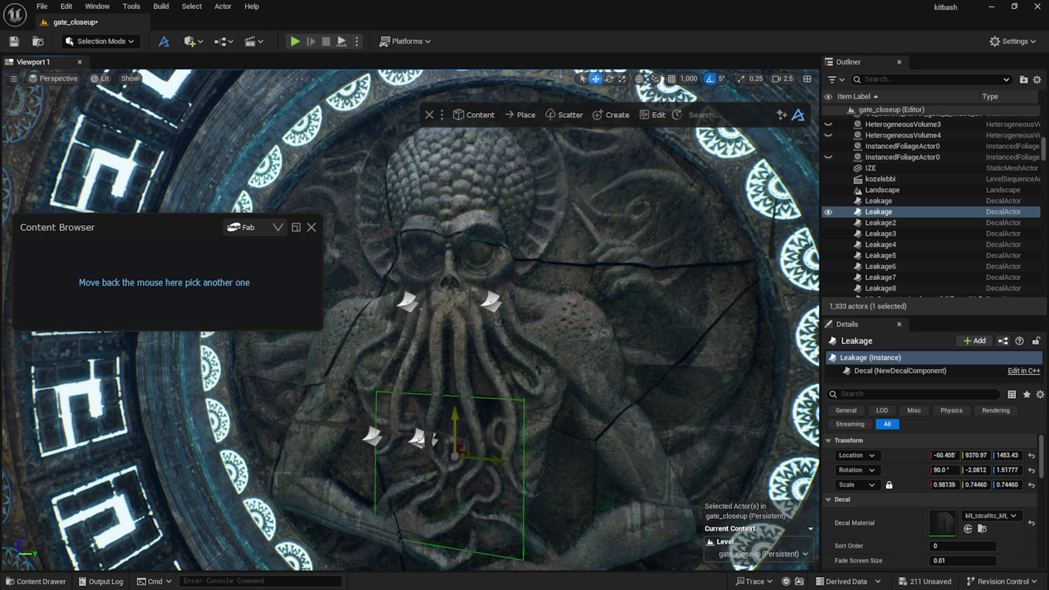
key(Escape)
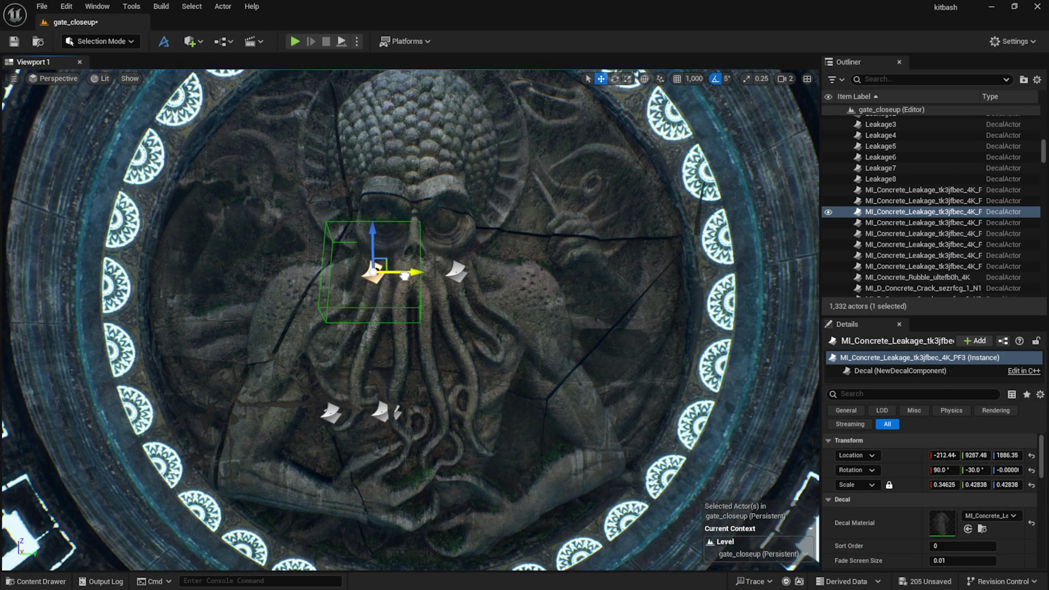
Deselect the concrete leakage decal and turn on Game View to examine the whole gate without editor icons.
key(Escape)
scroll(583, 290, down, 10)
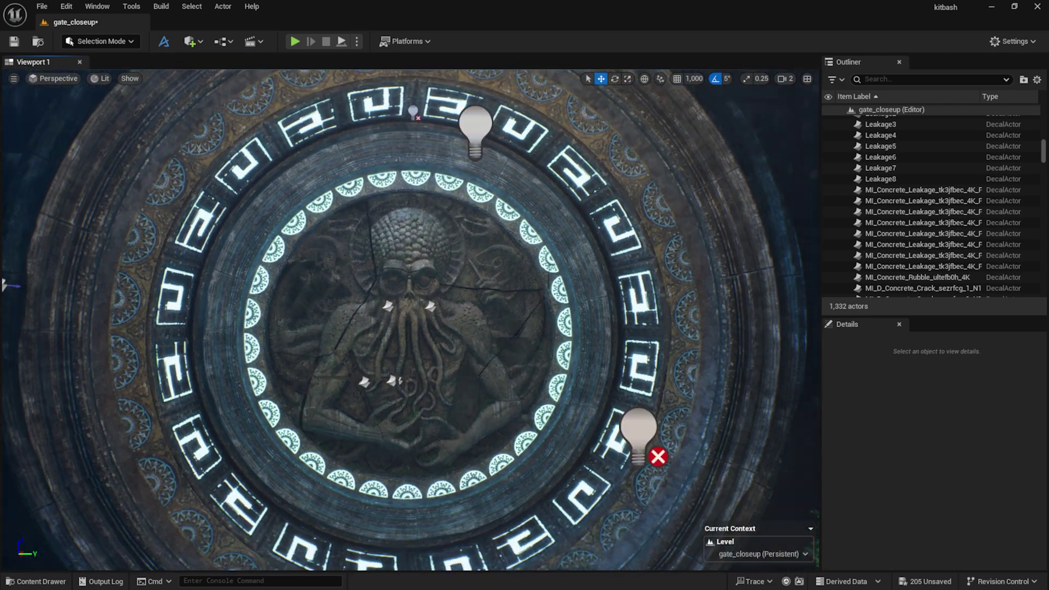
right_drag(545, 230, 473, 242)
scroll(507, 276, up, 1)
key(g)
scroll(474, 239, down, 3)
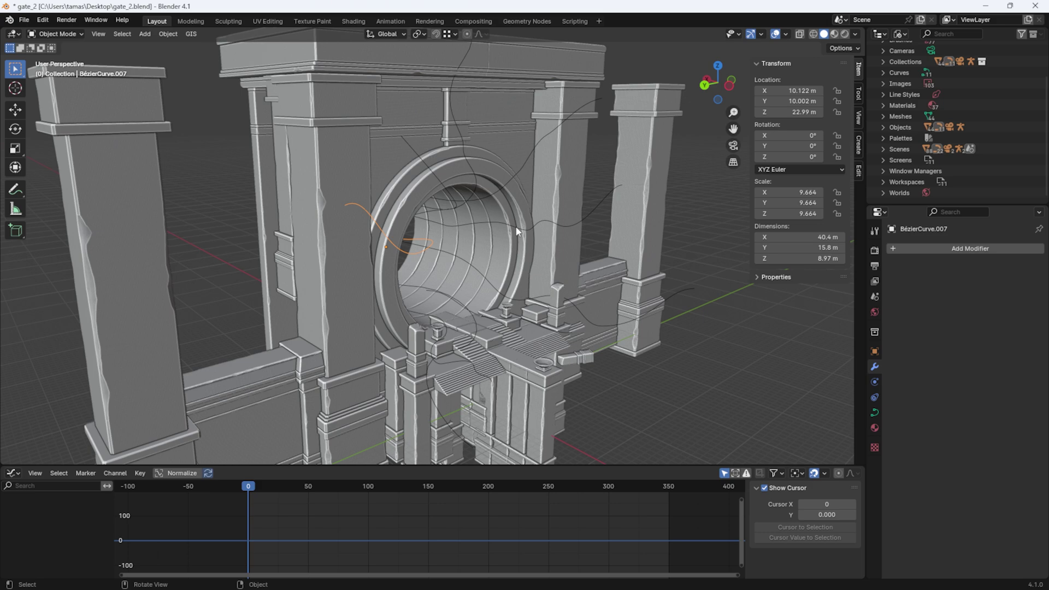
In Blender's gate_2 file, reshape the Bézier curve beside the portal by moving its end point, handle and a mid-curve point with proportional editing.
key(Tab)
middle_drag(517, 228, 593, 224)
click(594, 225)
key(g)
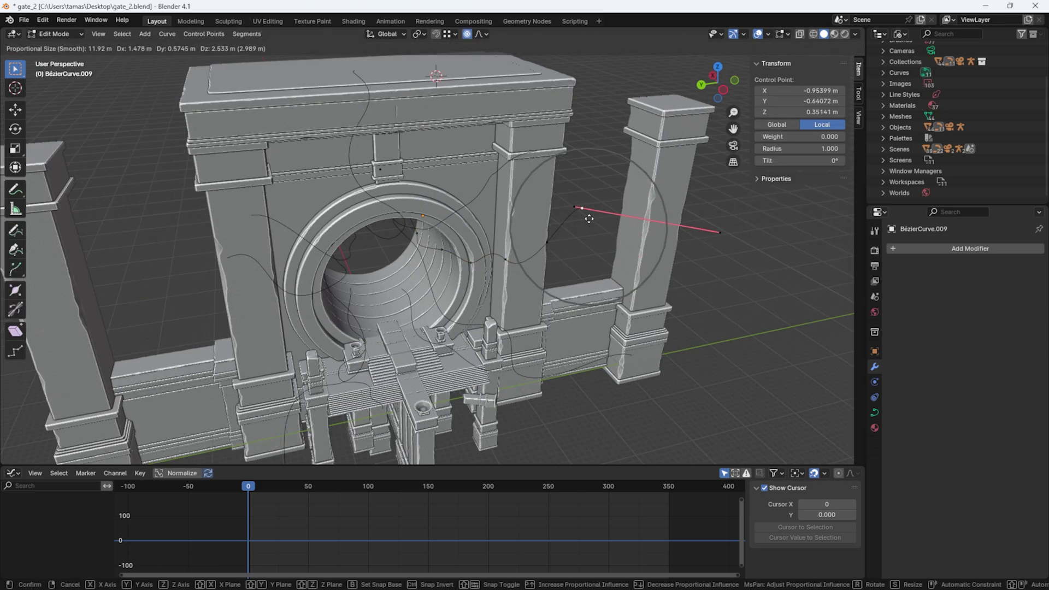
click(588, 224)
click(720, 239)
key(g)
click(644, 215)
click(506, 259)
key(g)
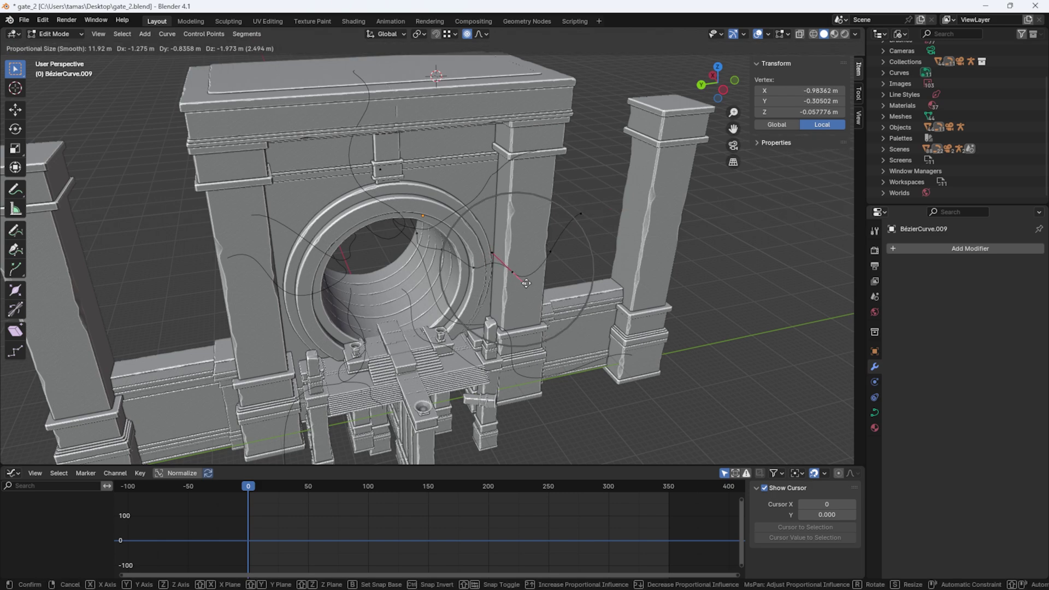
click(525, 282)
middle_drag(525, 282, 601, 282)
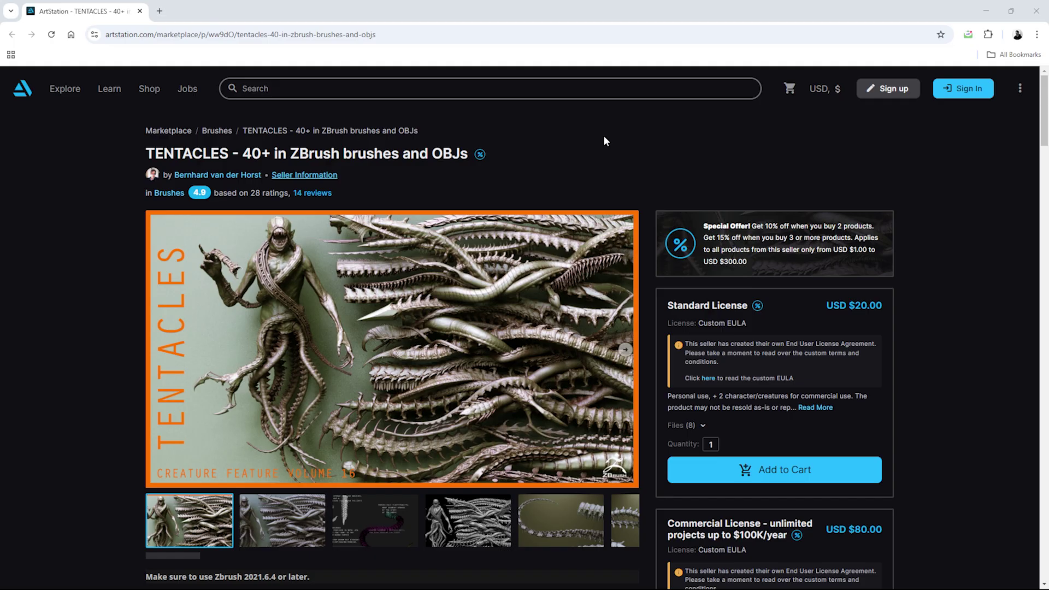
Browse the preview images of the TENTACLES ZBrush brush and OBJ pack on ArtStation.
scroll(478, 444, down, 2)
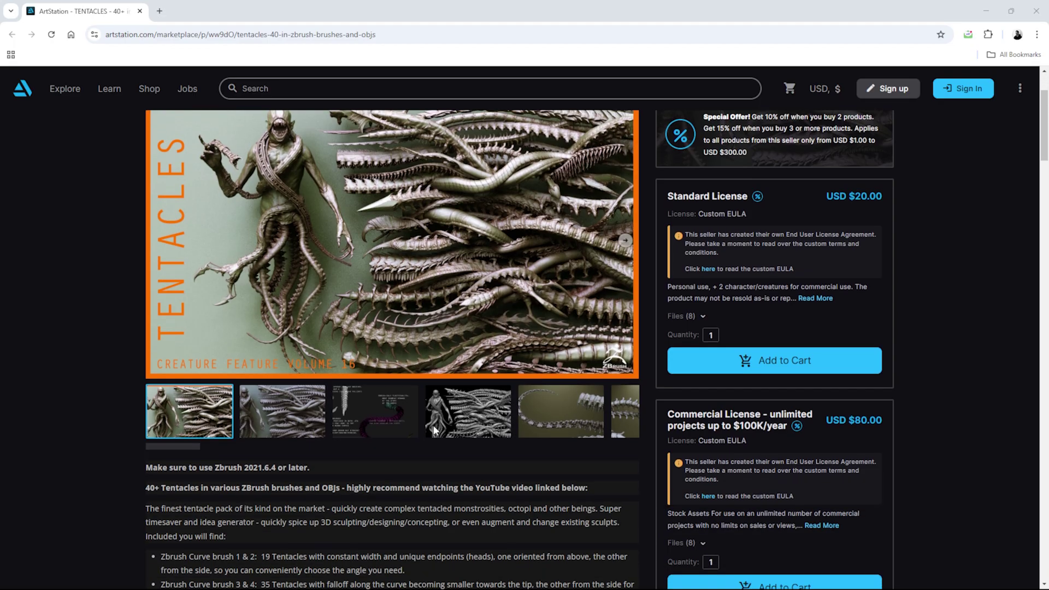
click(474, 417)
click(549, 418)
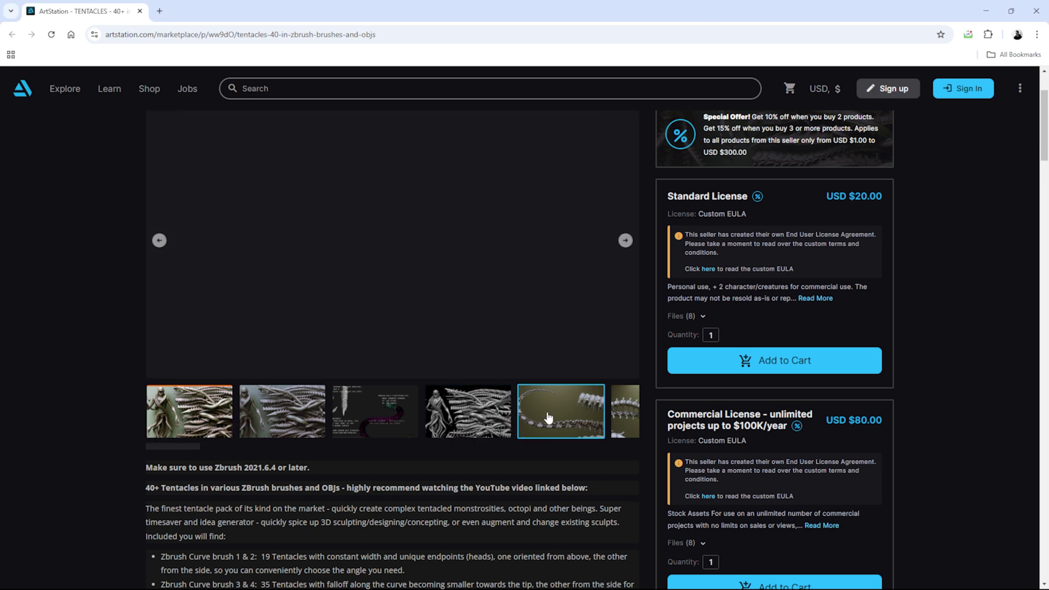
click(619, 419)
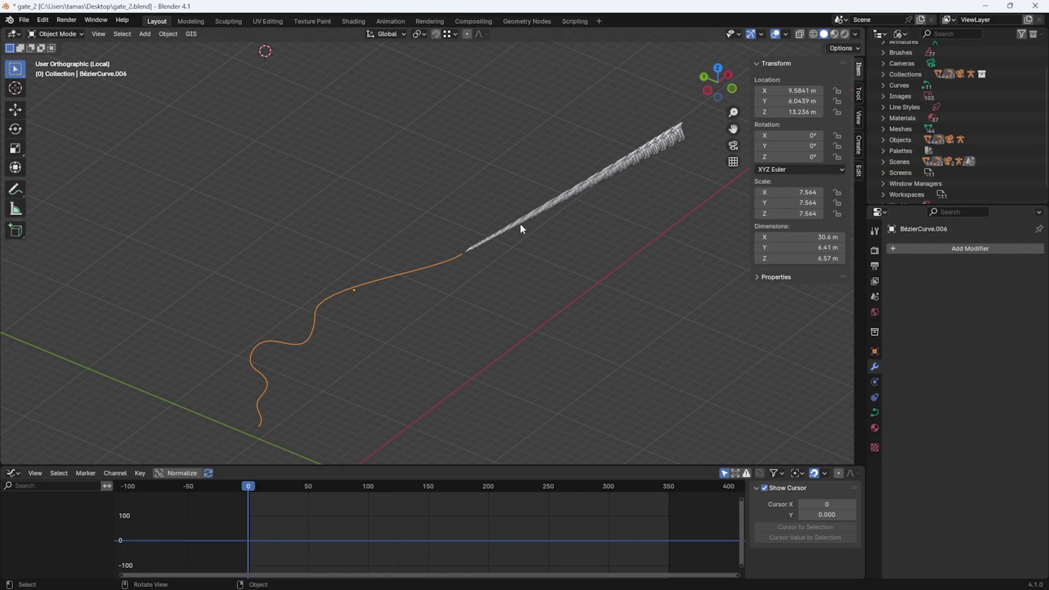
Back in Blender, select the tentacle mesh and scrub the timeline to frame 341 to examine its motion along the curve.
click(520, 225)
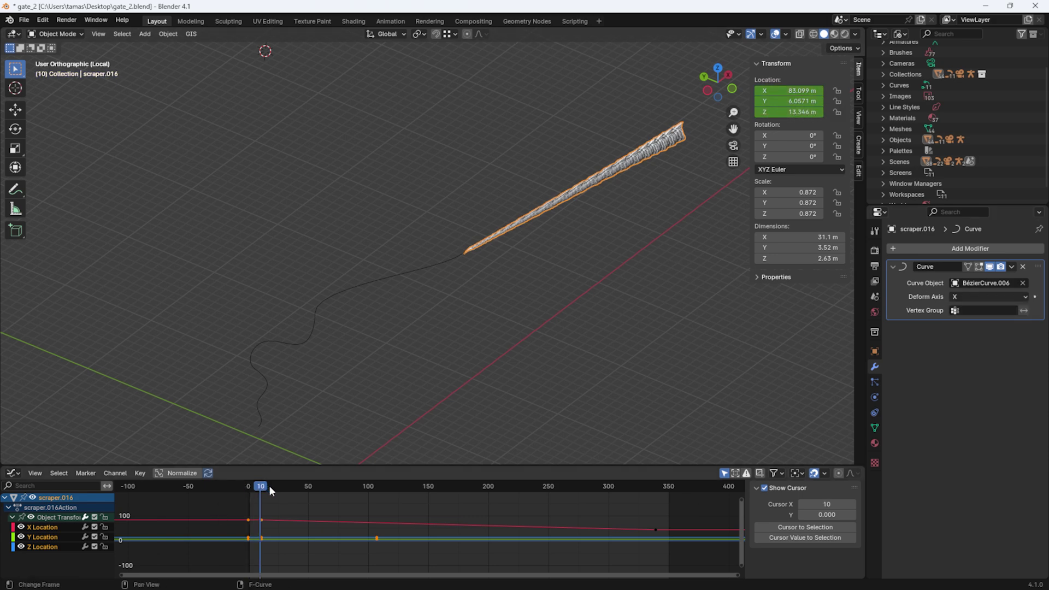
drag(340, 486, 563, 500)
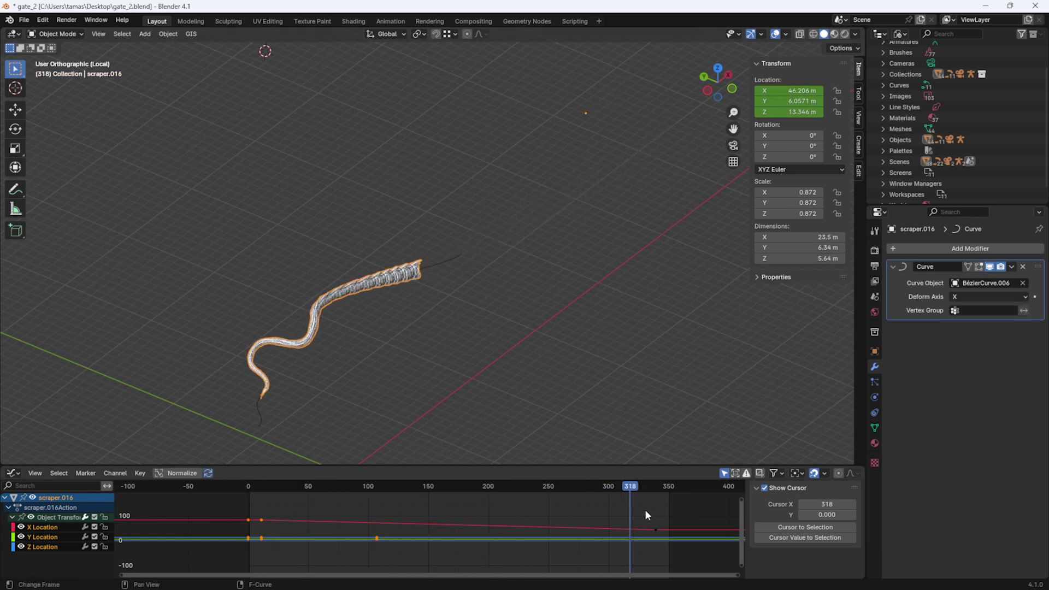
middle_drag(381, 385, 512, 337)
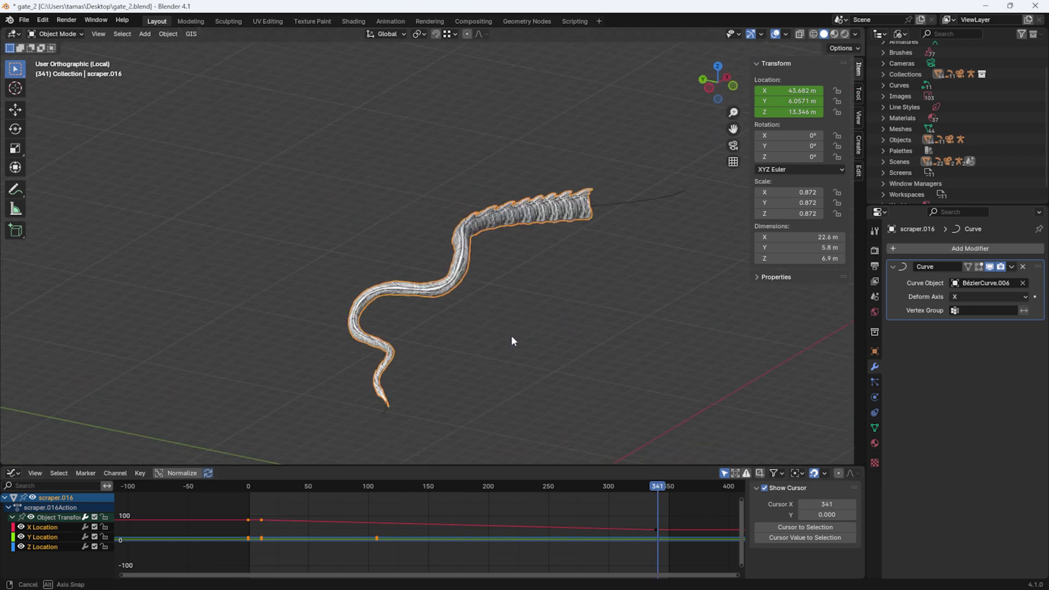
middle_drag(512, 341, 494, 343)
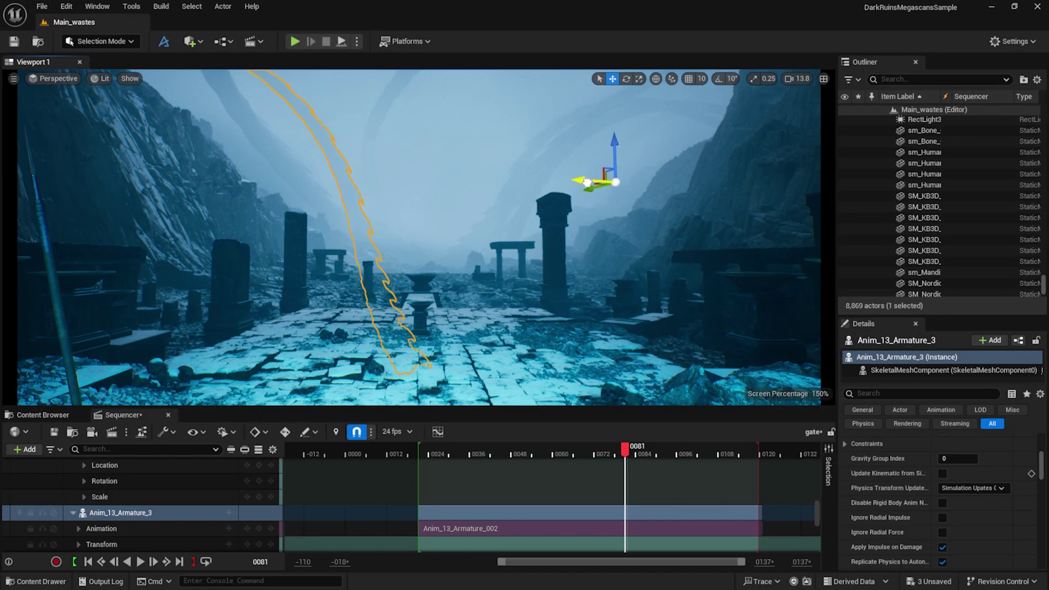
In the Unreal Main_wastes level, shift the Anim_13_Armature_3 tentacle slightly along X and play the sequence from its start.
drag(588, 182, 563, 198)
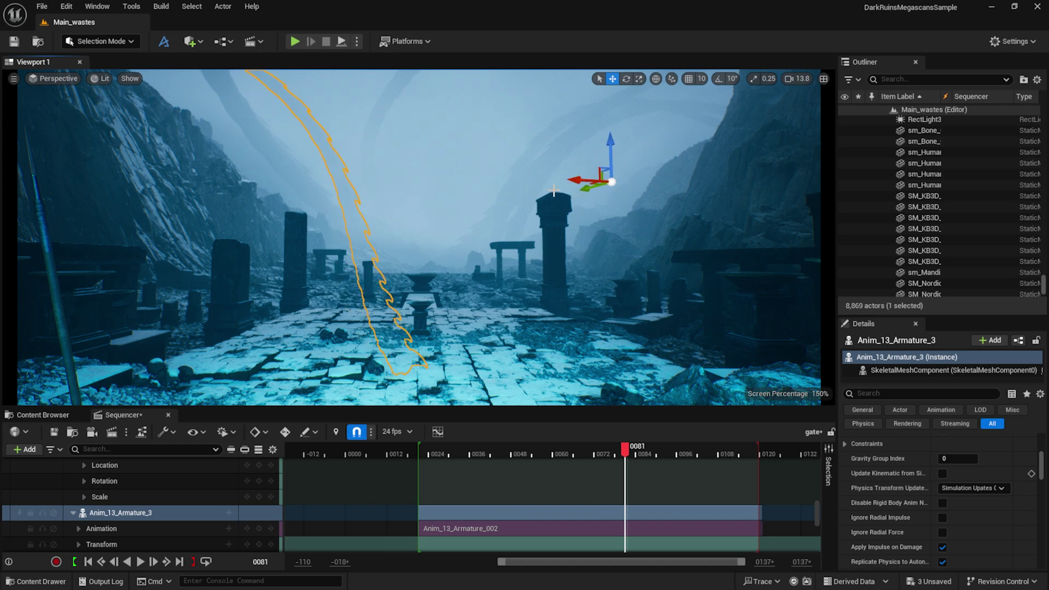
click(421, 455)
key(space)
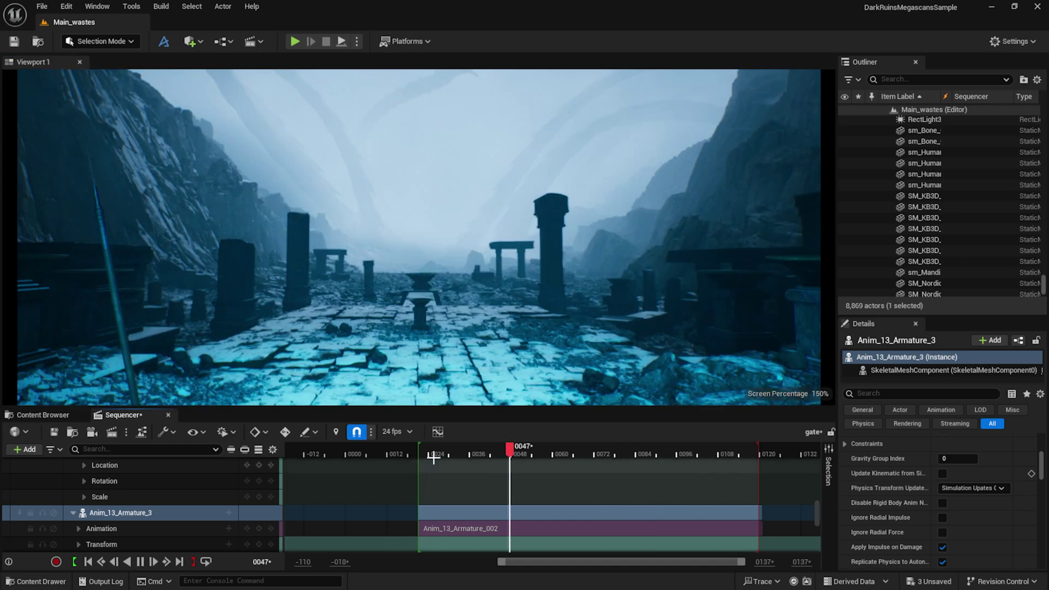
key(space)
Search the Outliner for snow, make the snow blueprint visible and replay the sequence from its start.
click(909, 79)
text(snow)
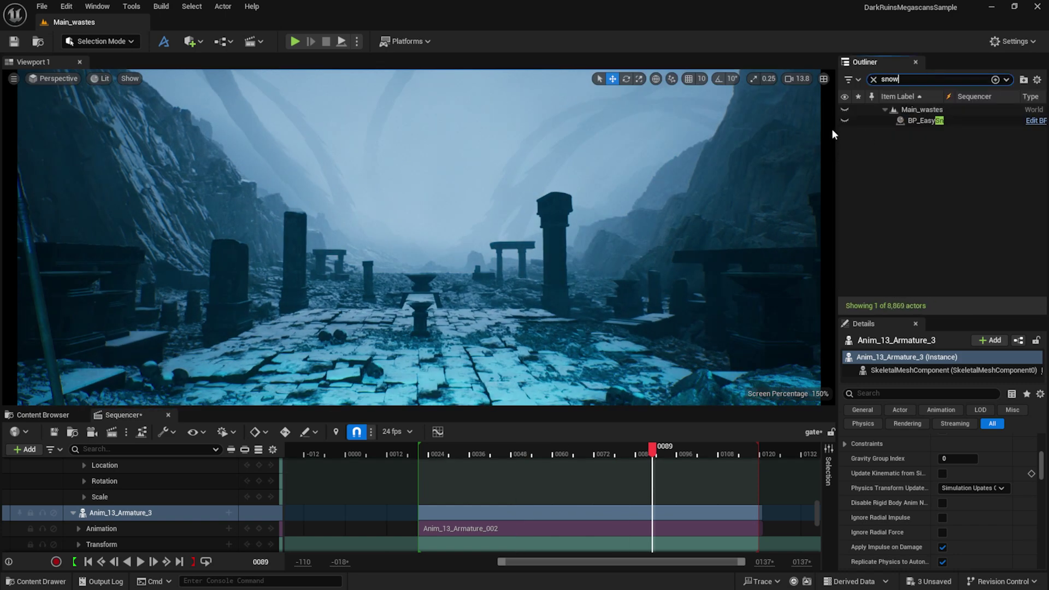
click(845, 122)
click(421, 455)
key(space)
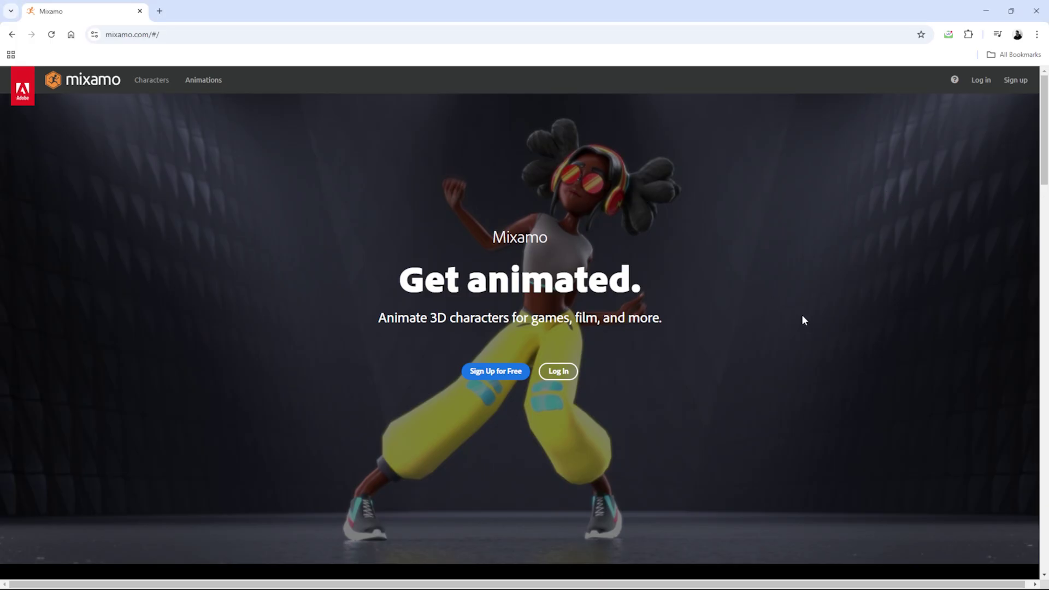
Browse Mixamo's "soldier walk" animations in the browser and pick the Walking Backwards clip for preview.
scroll(803, 317, down, 3)
scroll(807, 320, down, 10)
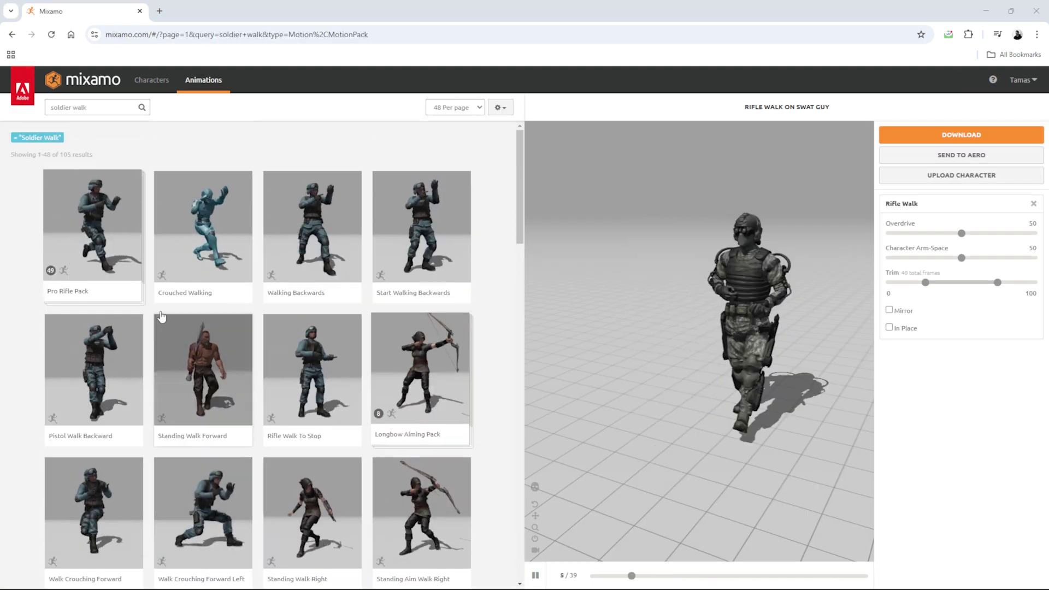
click(321, 244)
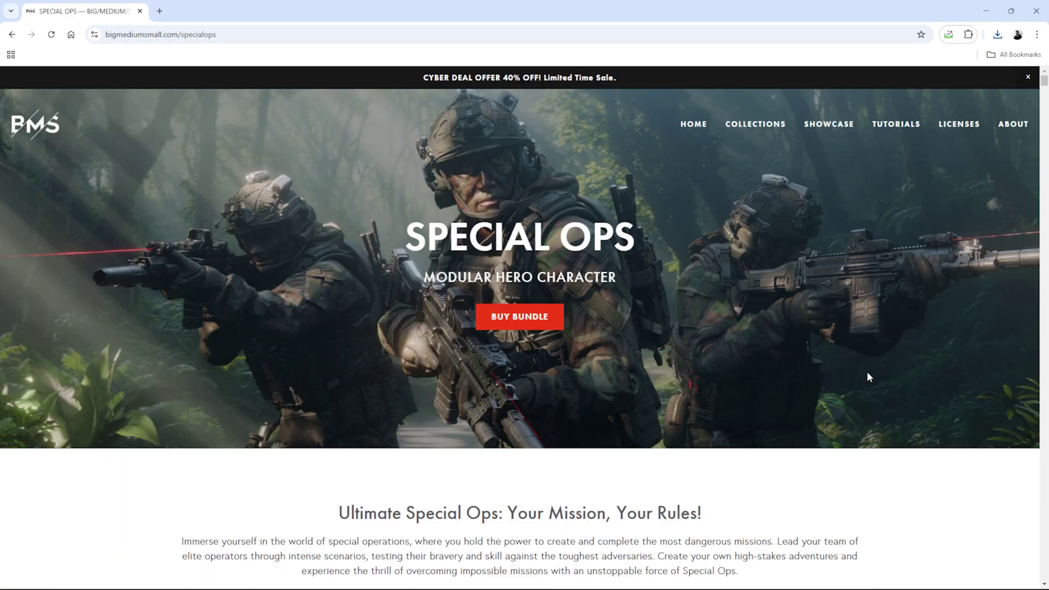
Look through the slideshow and image gallery on the BigMediumSmall Special Ops character page.
scroll(867, 372, down, 6)
scroll(869, 378, down, 15)
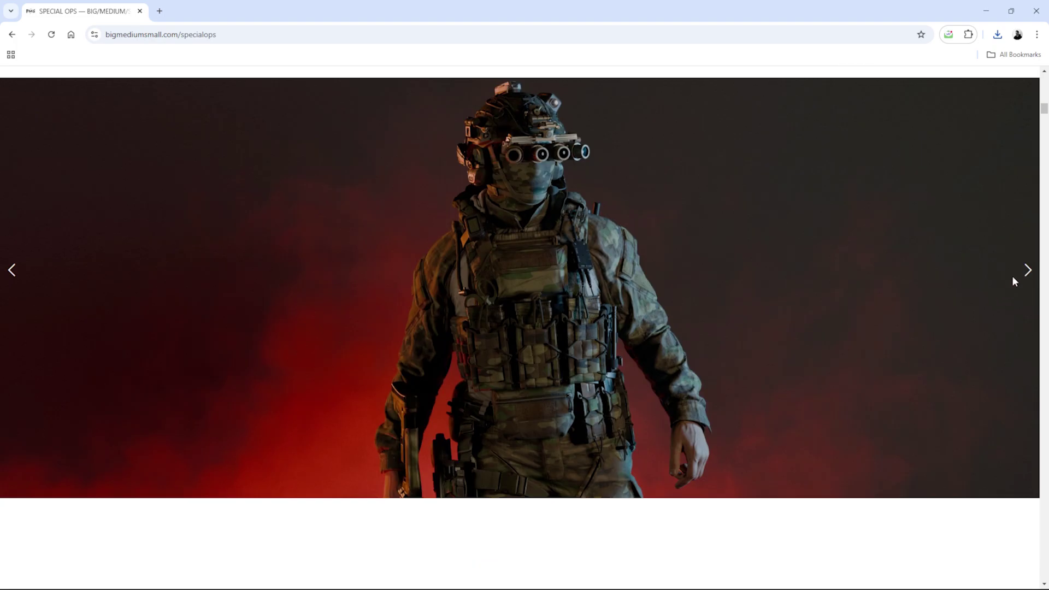
click(1027, 270)
click(1027, 270)
scroll(857, 268, down, 12)
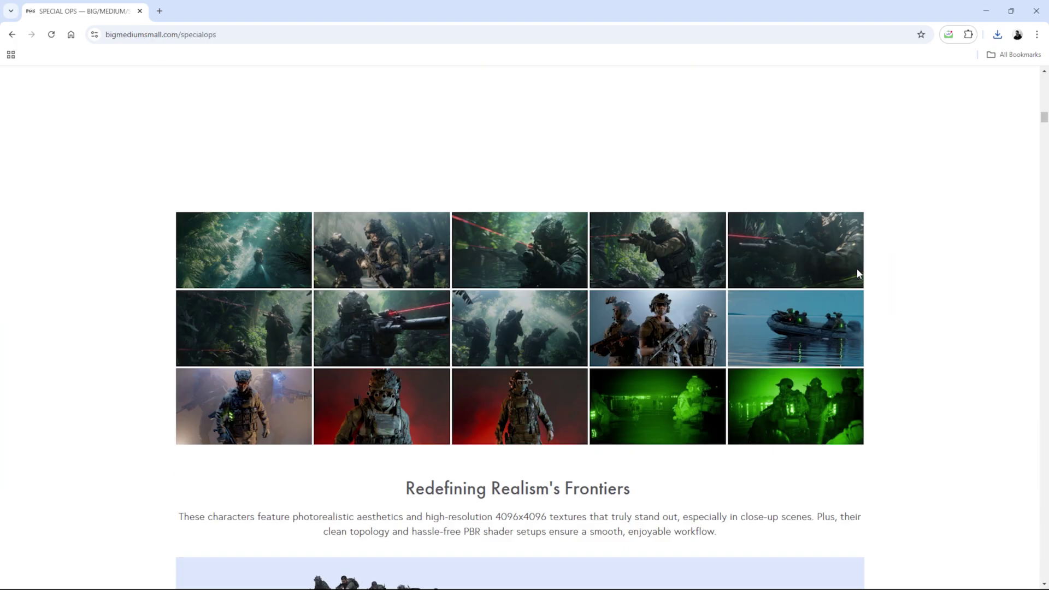
scroll(857, 273, down, 6)
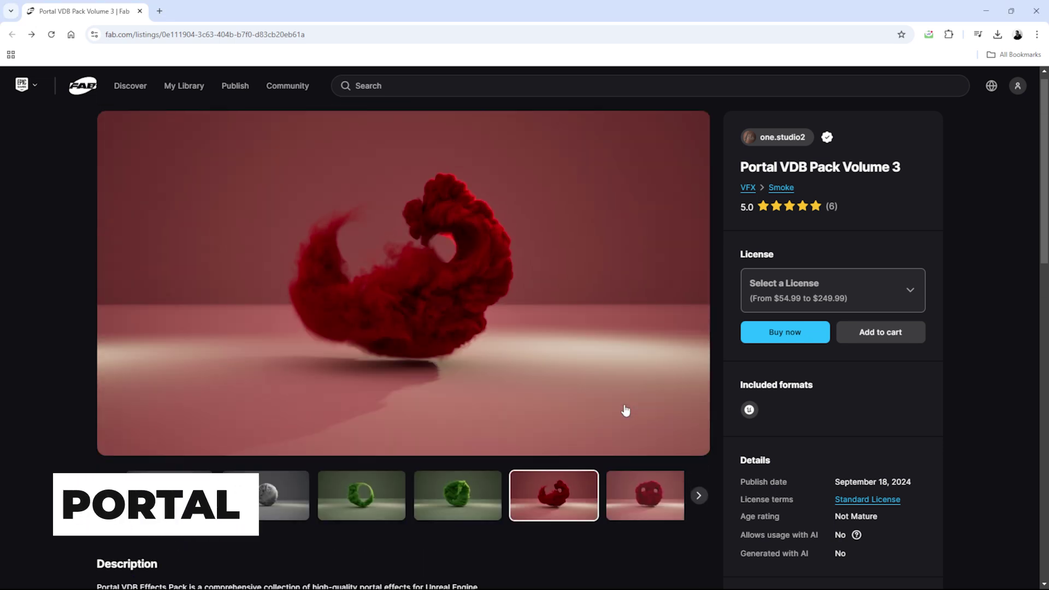
Look through the image gallery on the Portal VDB Pack Volume 3 listing on Fab.
scroll(626, 411, up, 1)
click(636, 515)
click(353, 507)
click(298, 515)
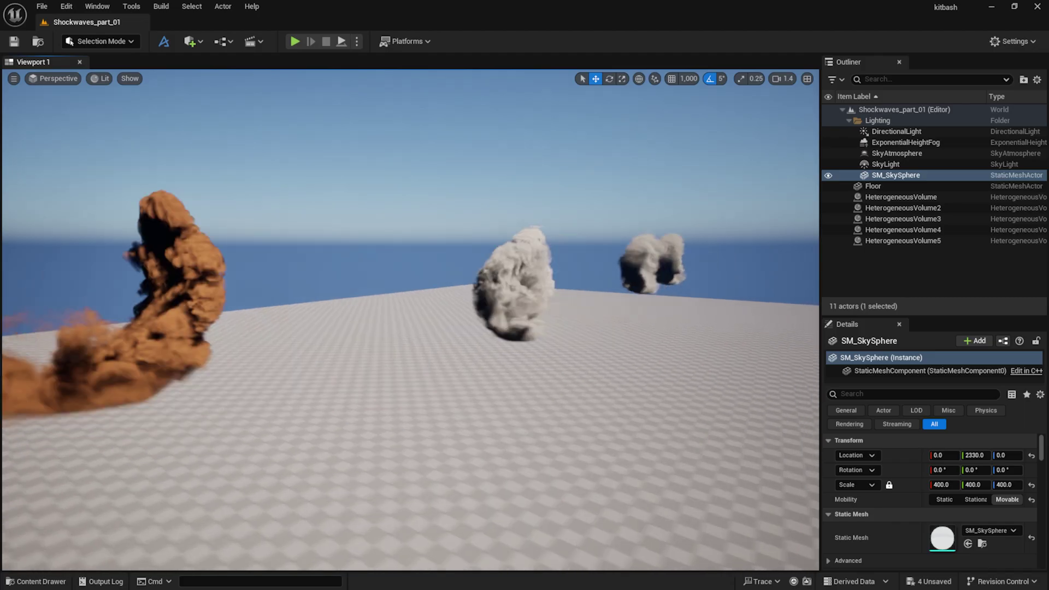
Look over the smoke volumes in the Unreal Shockwaves_part_01 level and nudge HeterogeneousVolume3 along Y in the portal_opens_start level.
right_drag(532, 220, 416, 202)
scroll(509, 238, down, 5)
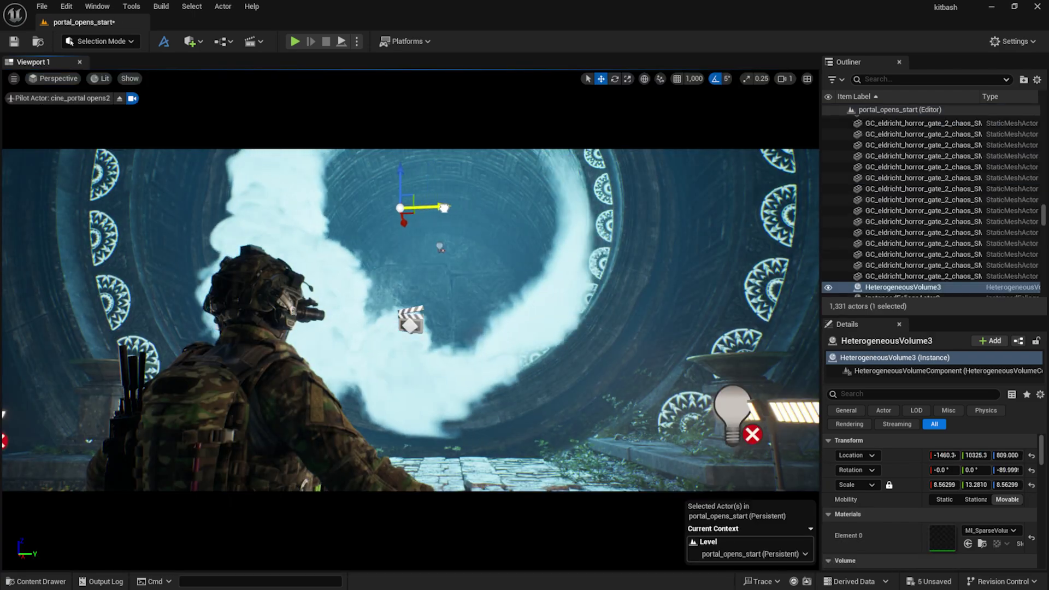
mouse_move(459, 210)
mouse_down()
mouse_move(496, 210)
mouse_move(462, 210)
mouse_up()
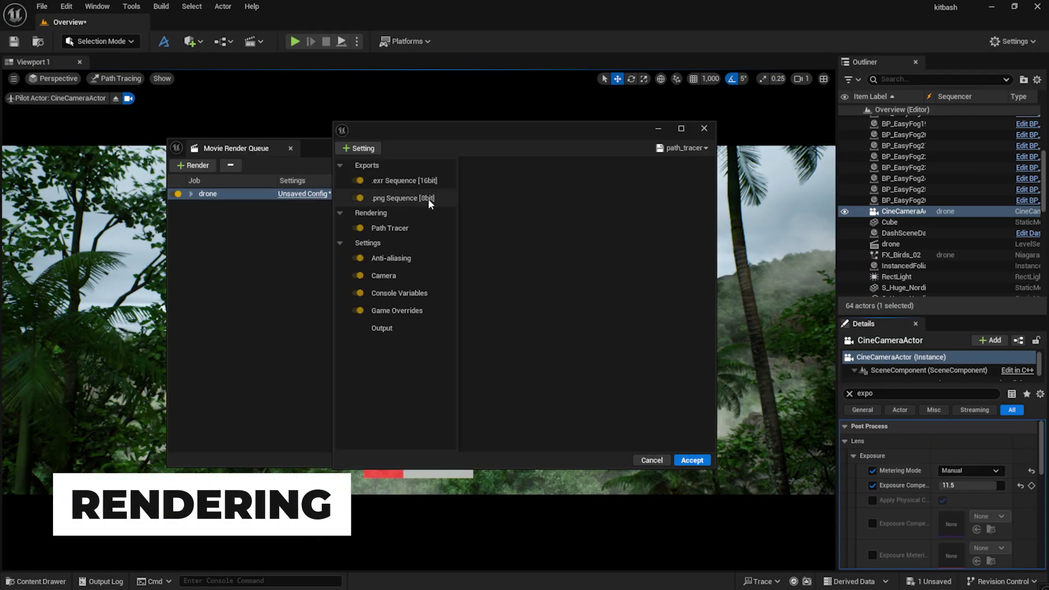
Review the Anti-aliasing, Console Variables, Game Overrides and Output settings of the path_tracer render configuration for the drone job.
click(430, 256)
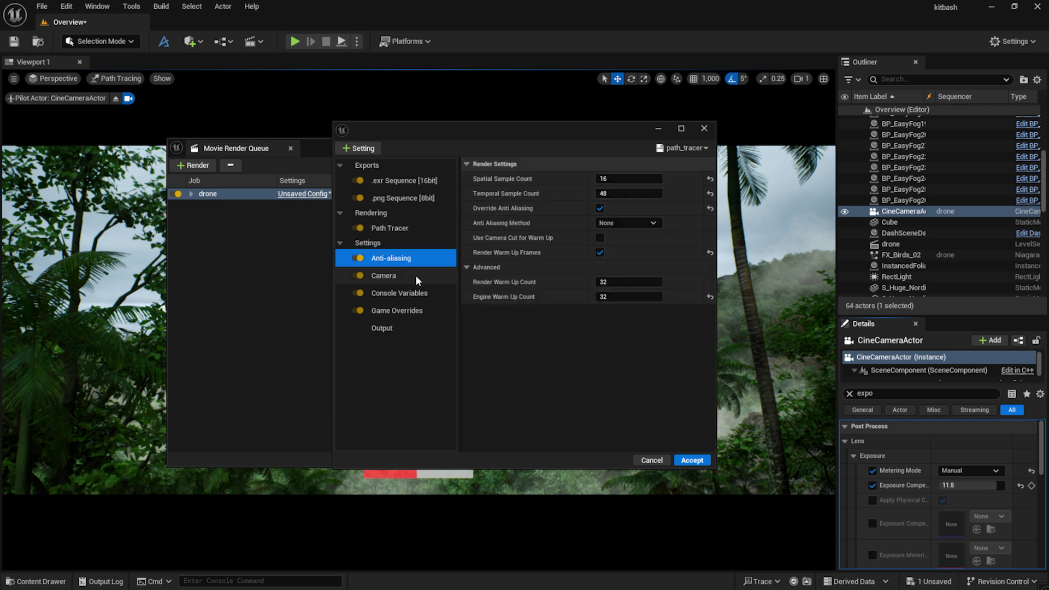
click(416, 292)
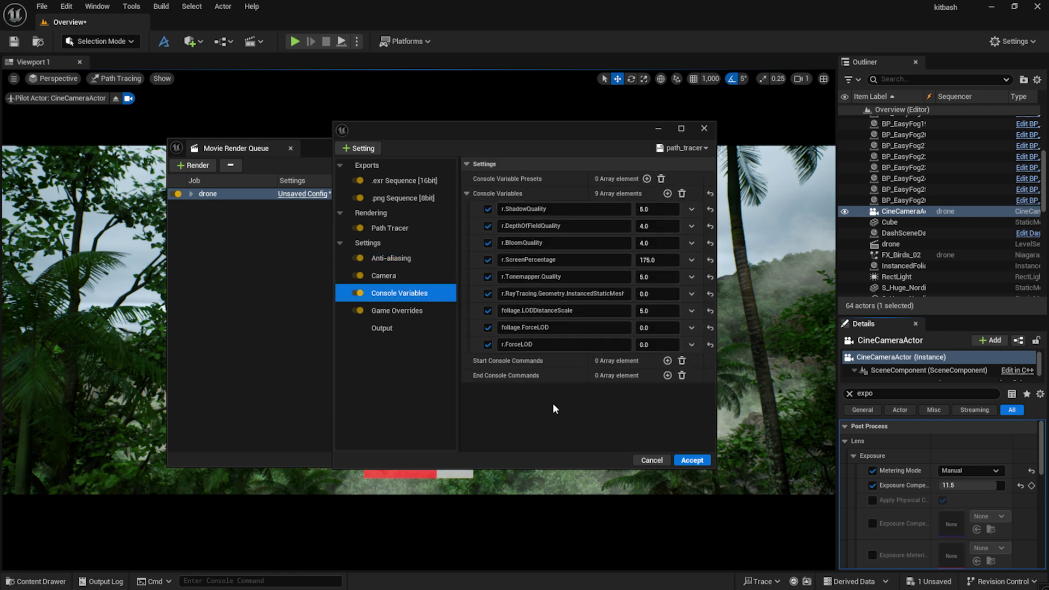
click(422, 311)
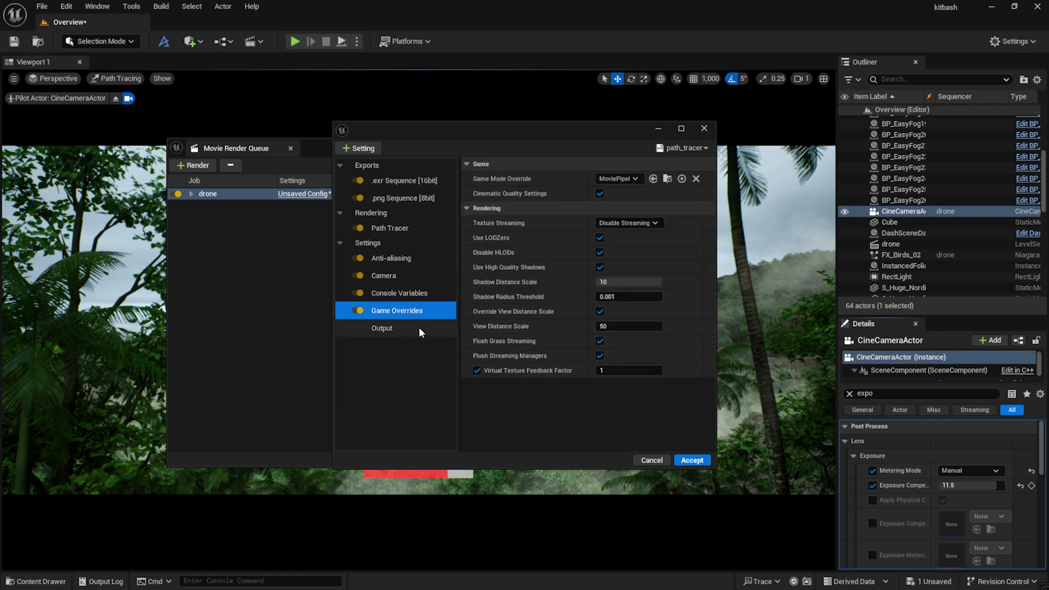
click(419, 328)
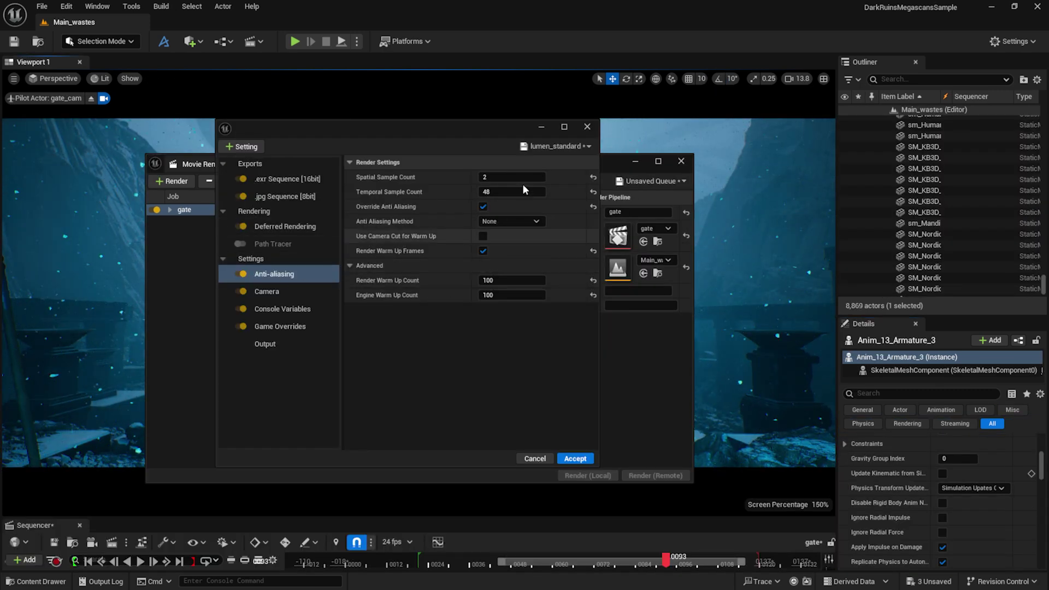
Review the Console Variables, Game Overrides and Output settings of the lumen_standard render configuration for the gate job.
click(302, 309)
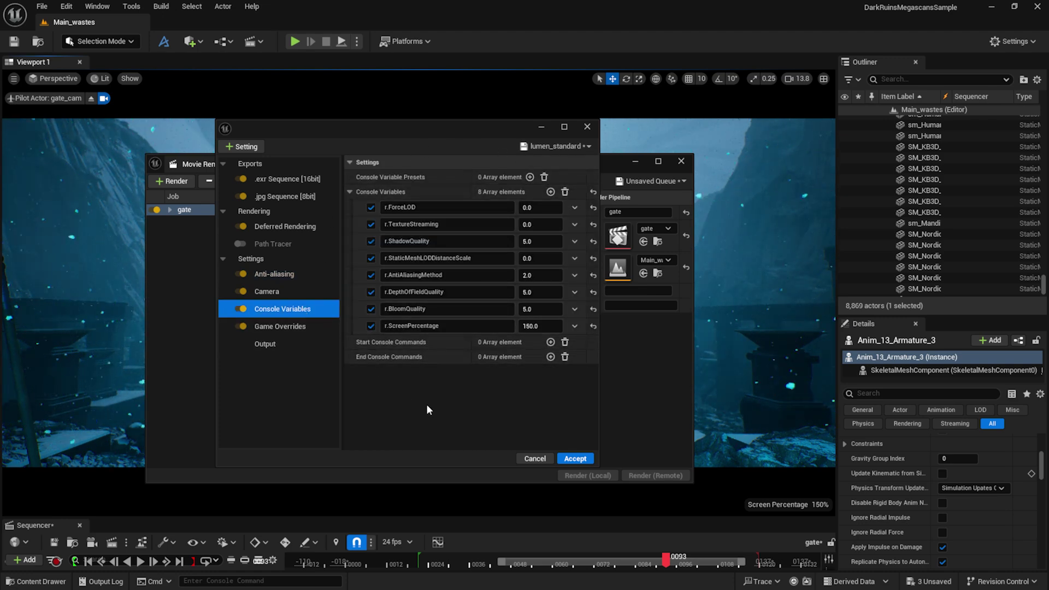
click(295, 327)
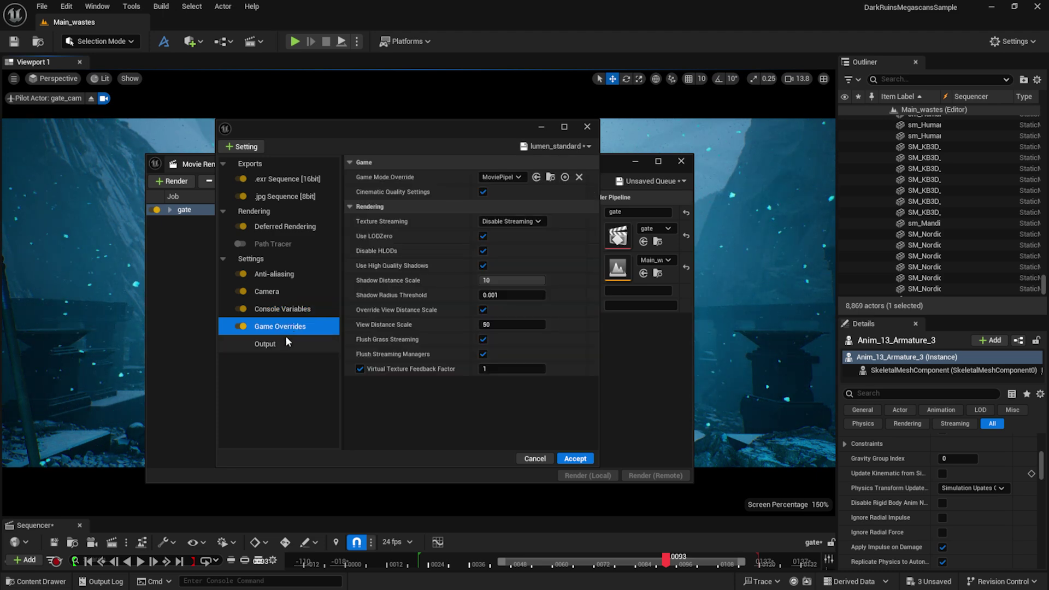
click(286, 341)
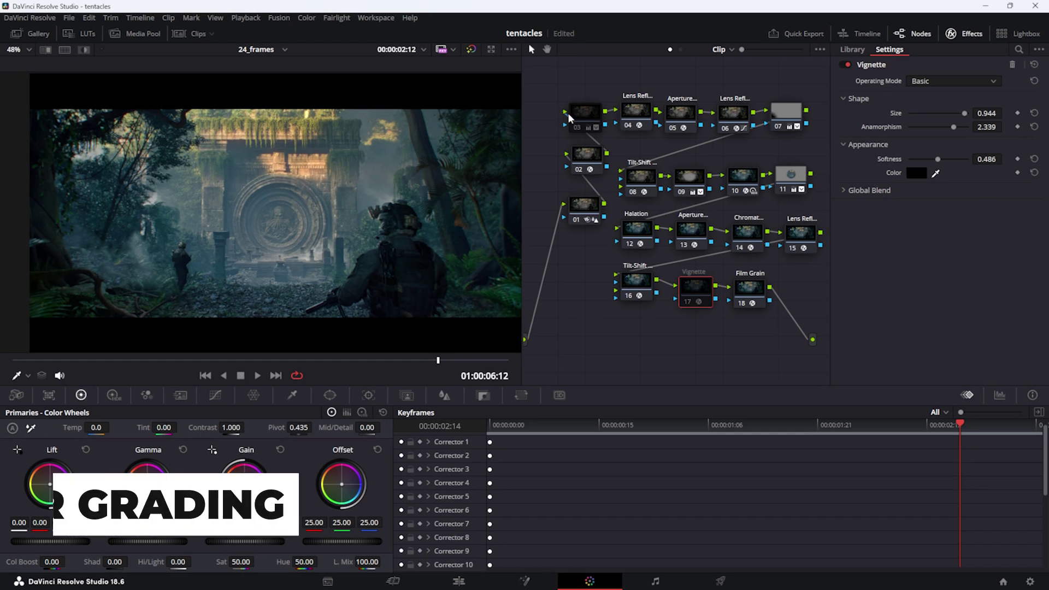
In DaVinci Resolve, enable color node 03 and the Vignette node 17 on the gate shot.
click(586, 115)
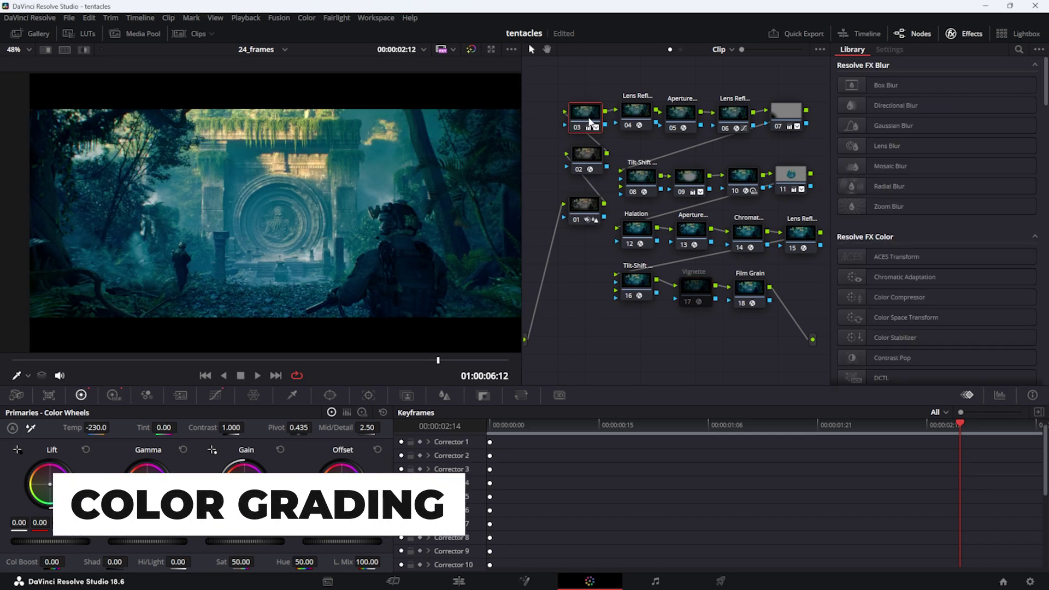
click(687, 295)
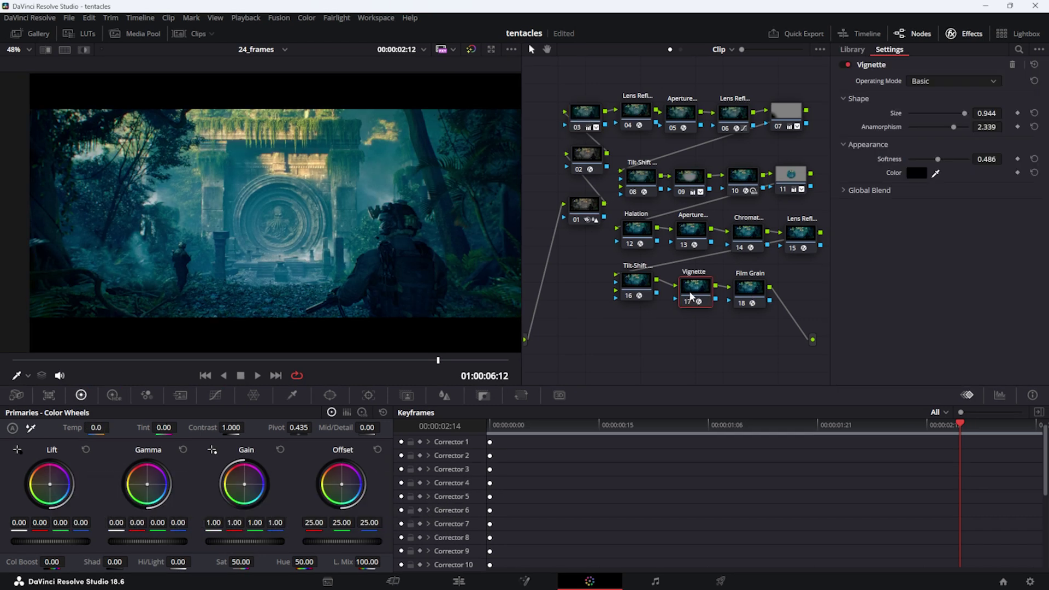